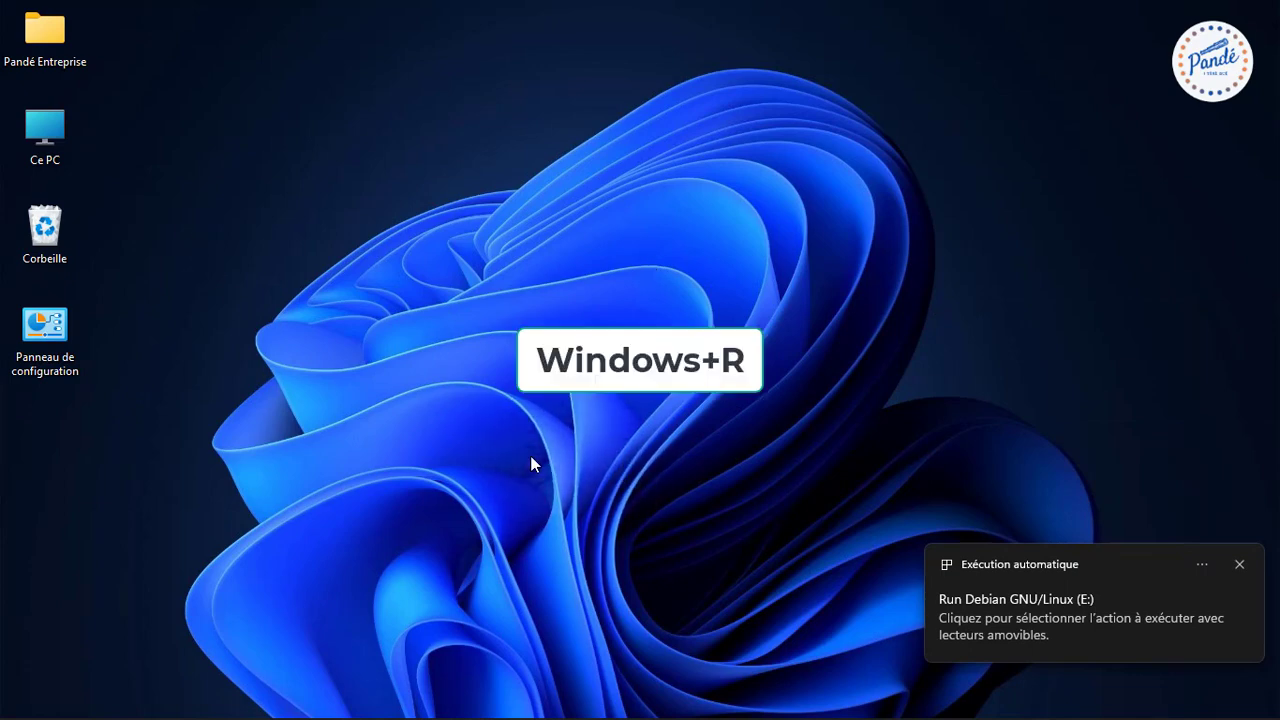
Step: Open a Command Prompt by running CMD and start the diskpart utility in it
{"action": "key", "text": "super+r"}
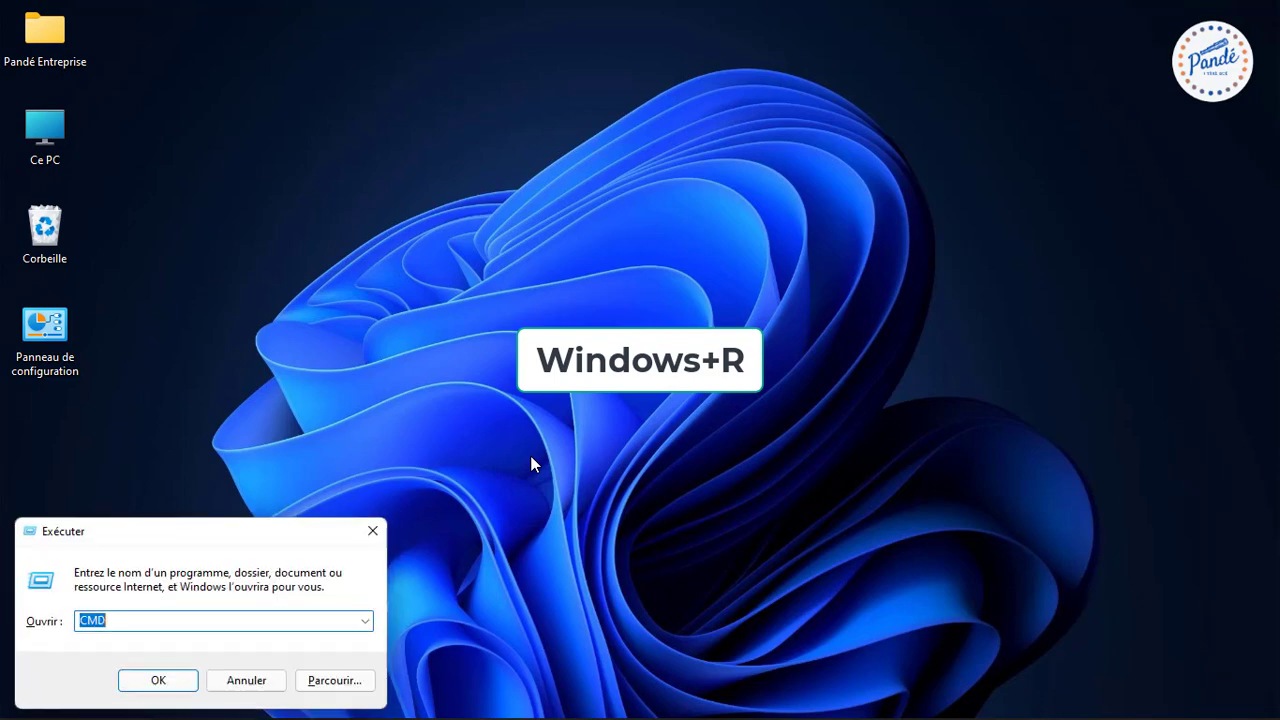
{"action": "type", "text": "CMD"}
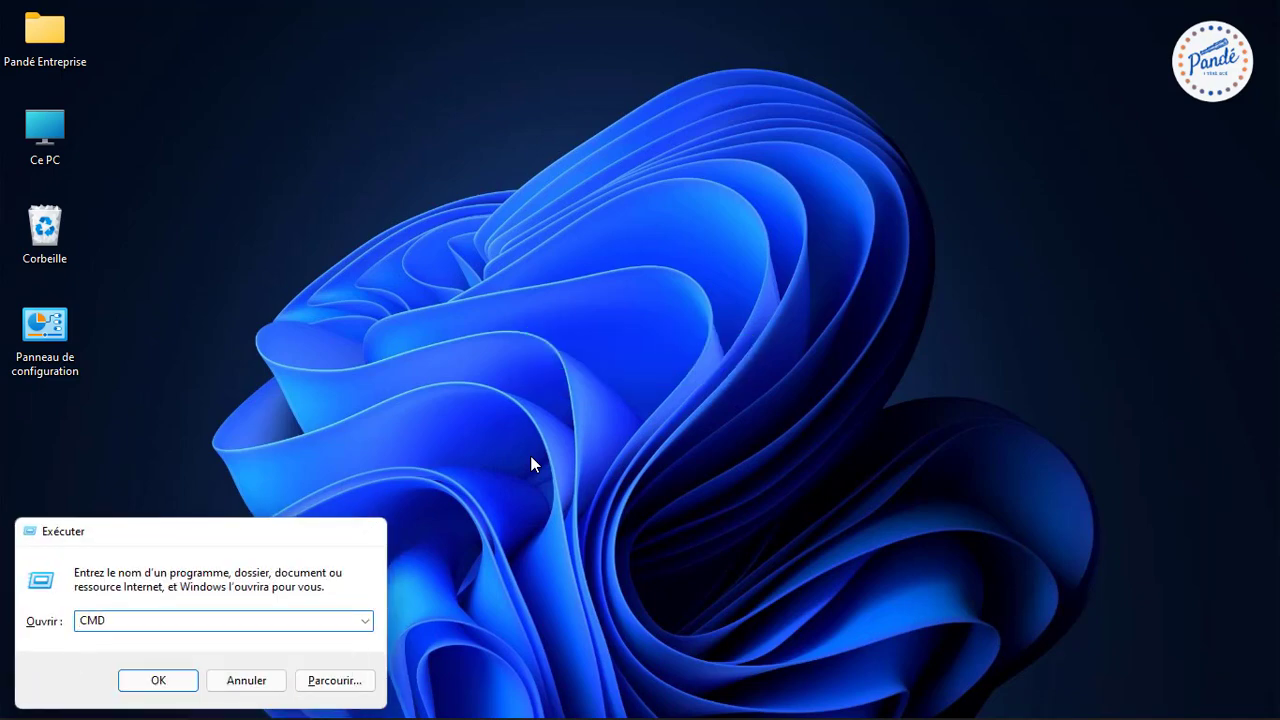
{"action": "key", "text": "Return"}
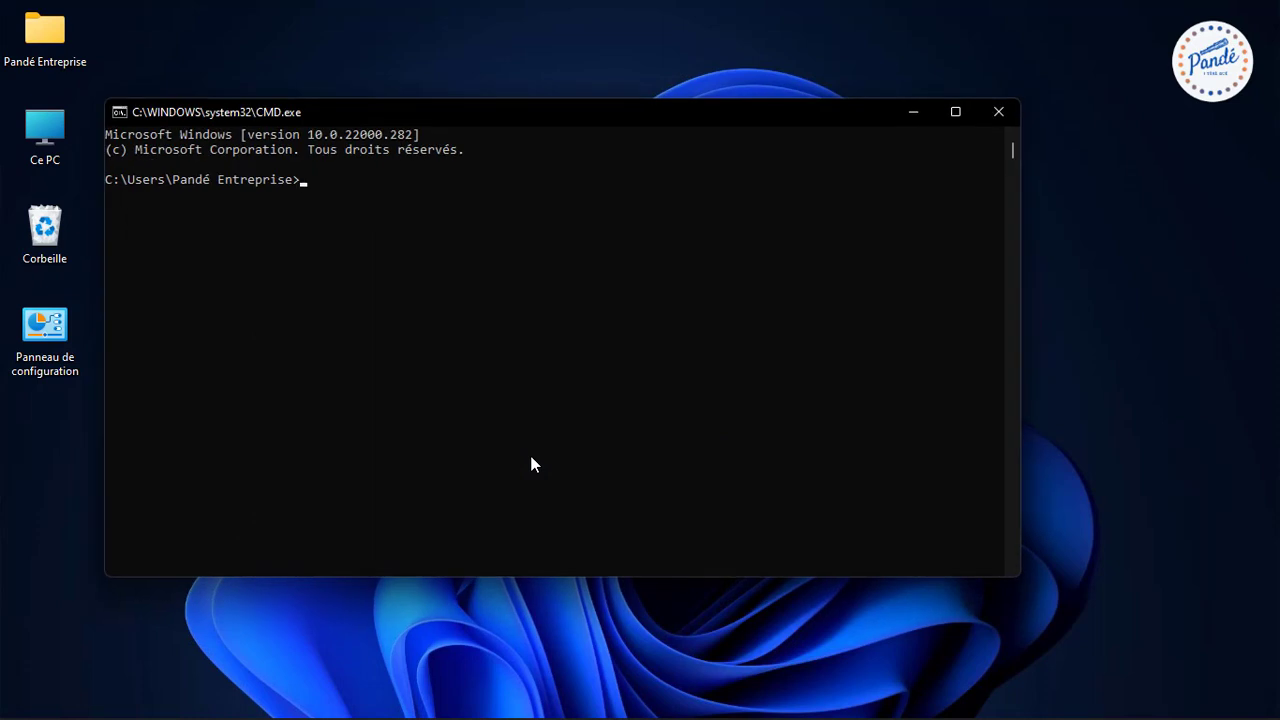
{"action": "type", "text": "diskpart"}
{"action": "key", "text": "Return"}
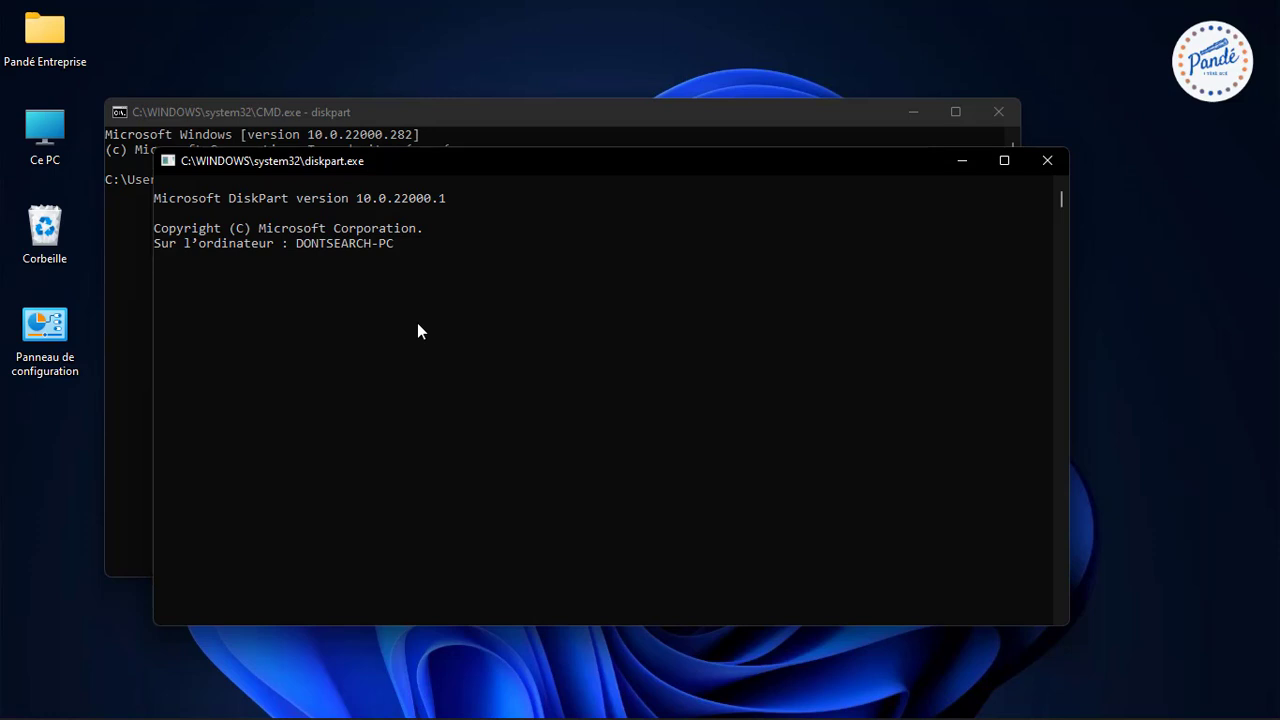
Step: List the computer's disks in DiskPart and select disk 1, the USB drive
{"action": "type", "text": "l"}
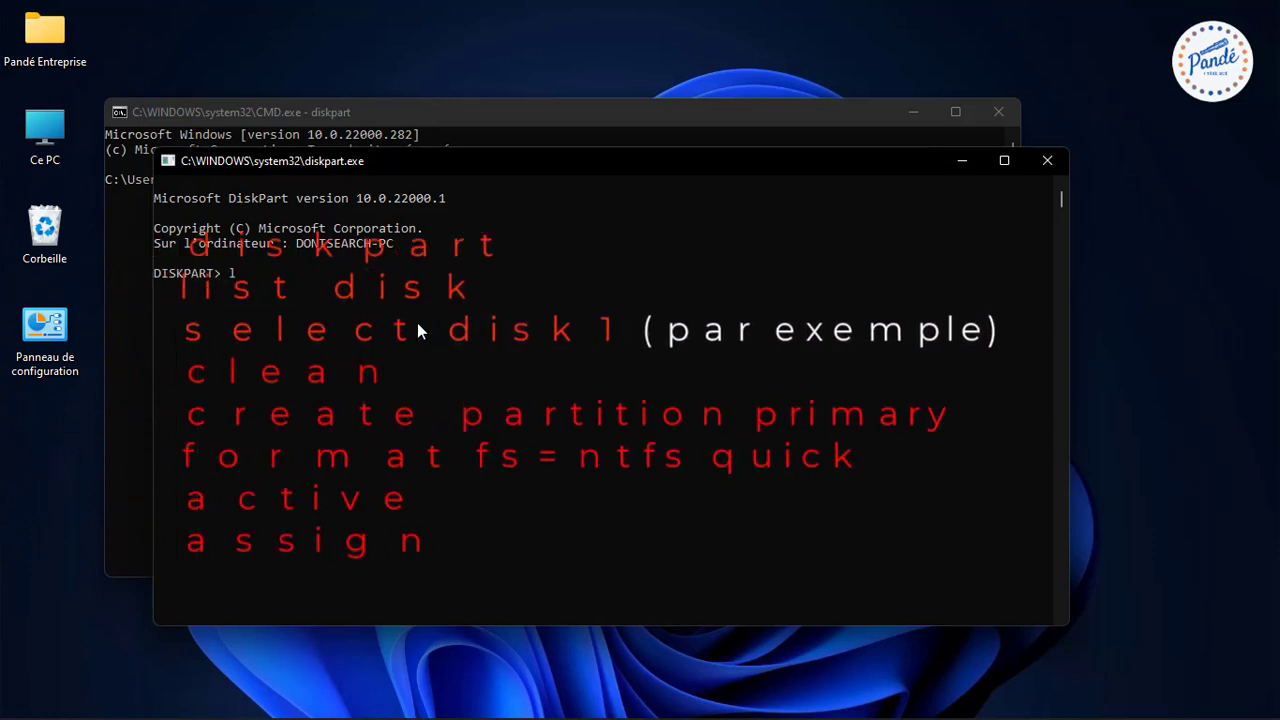
{"action": "type", "text": "ist disk"}
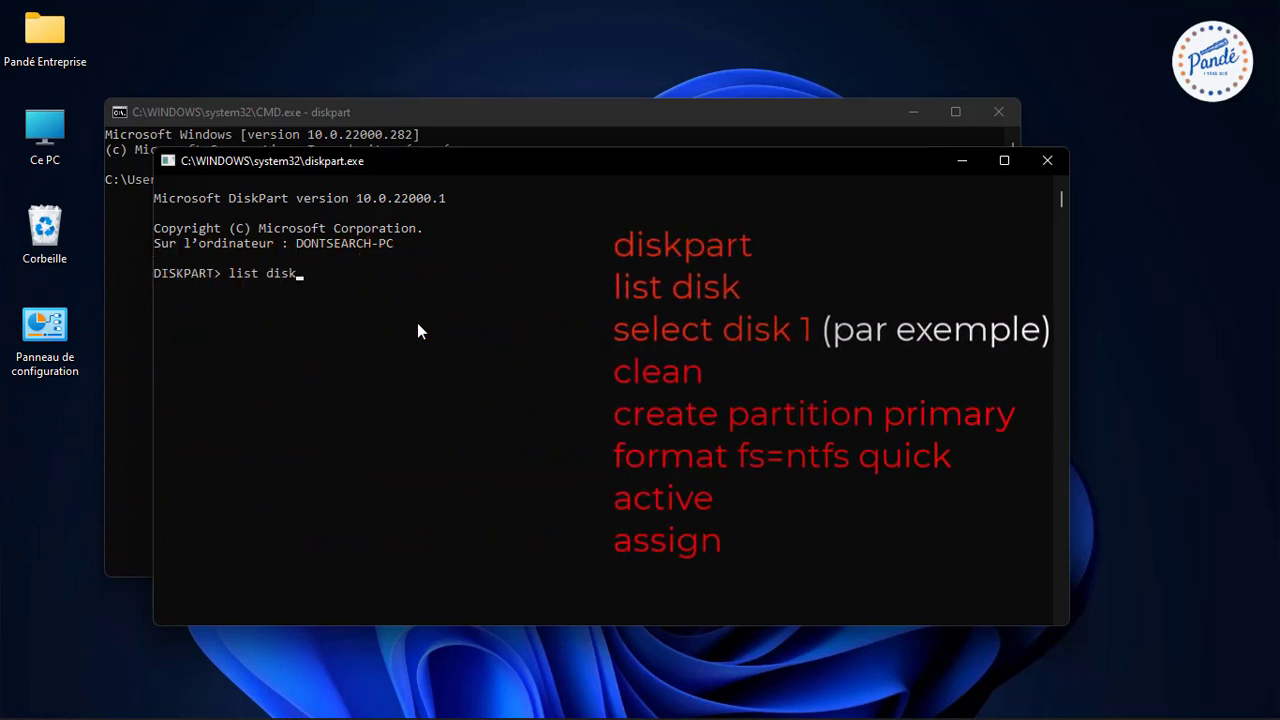
{"action": "key", "text": "Return"}
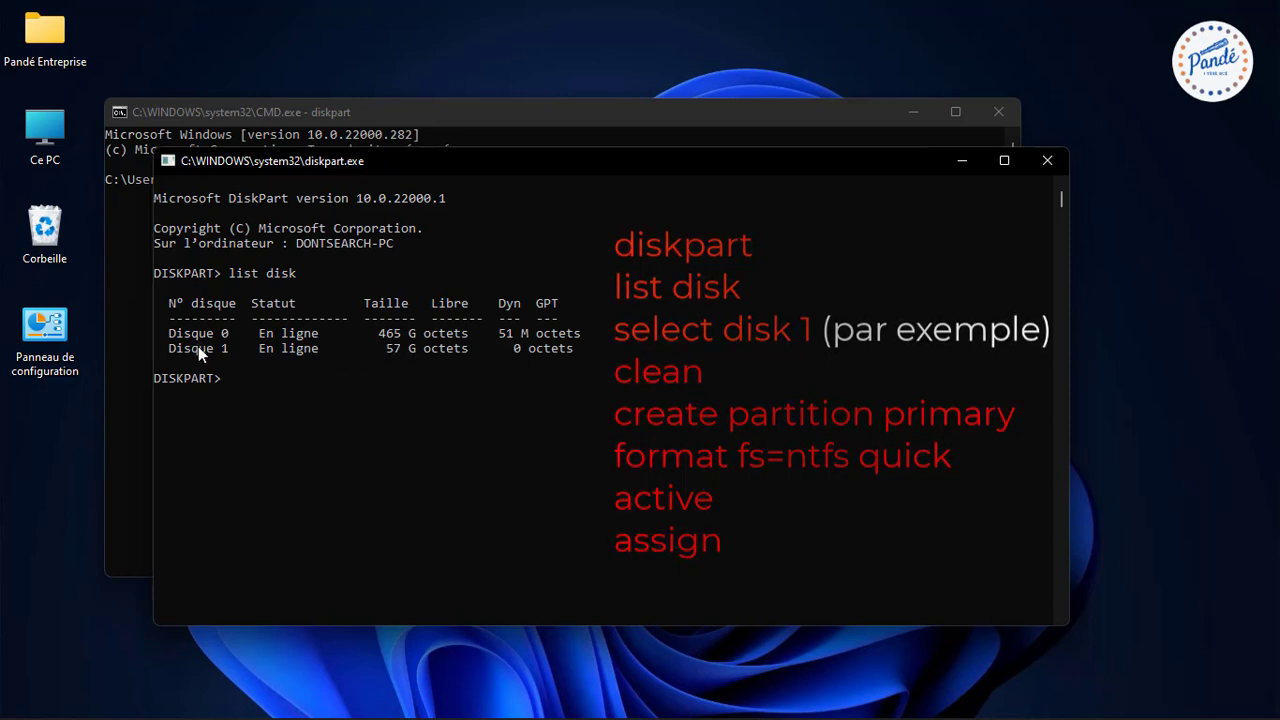
{"action": "type", "text": "select disk 1"}
{"action": "key", "text": "Return"}
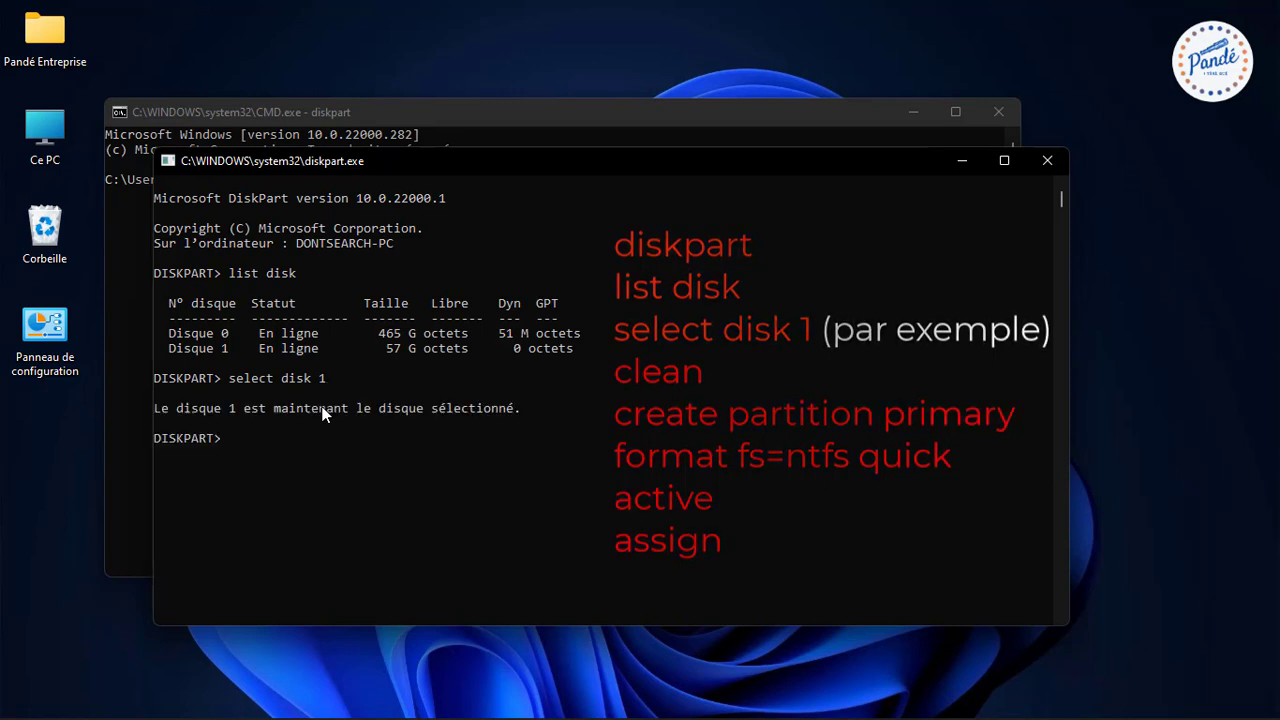
Step: Clean the selected disk and create a primary partition on it
{"action": "type", "text": "clean"}
{"action": "key", "text": "Return"}
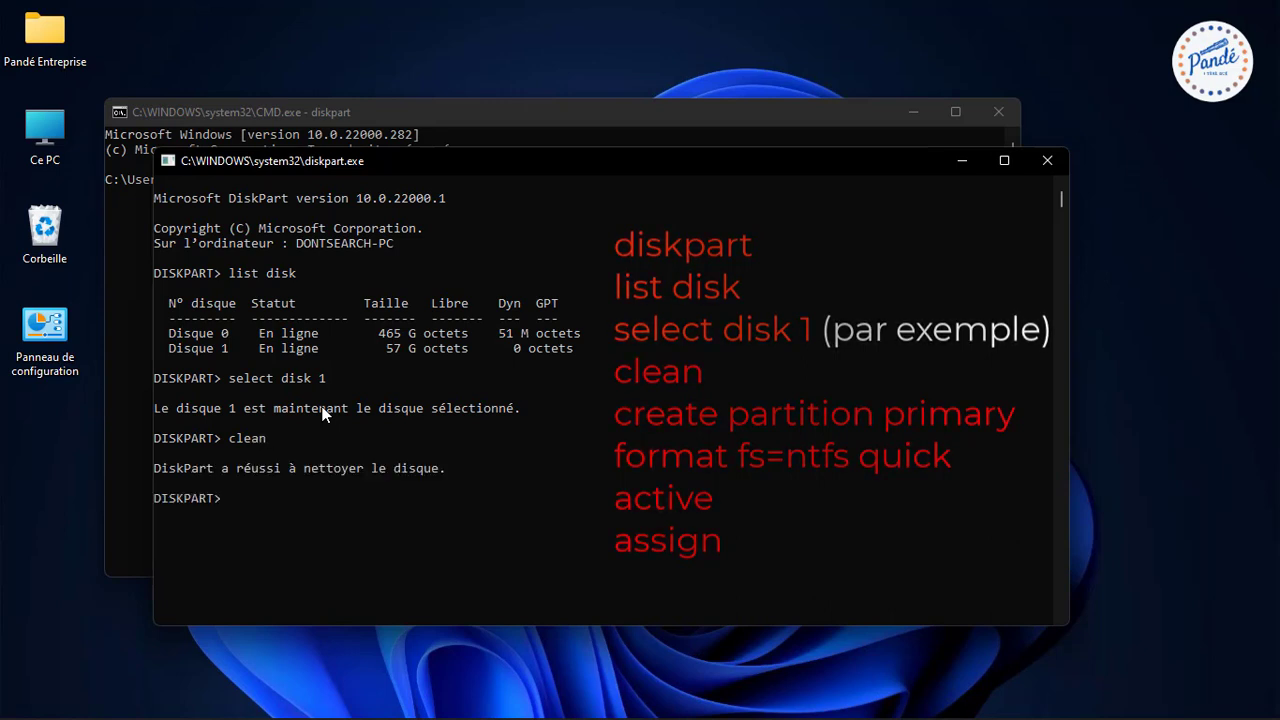
{"action": "type", "text": "create partition primary"}
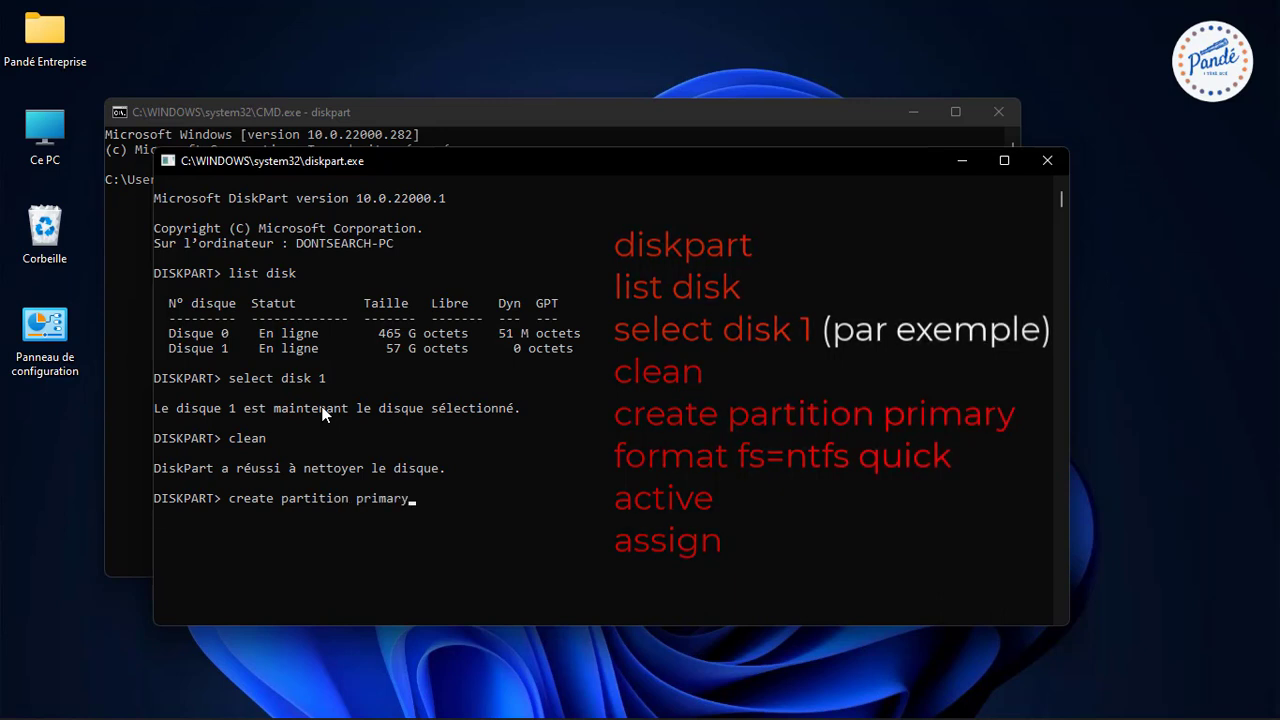
{"action": "key", "text": "Return"}
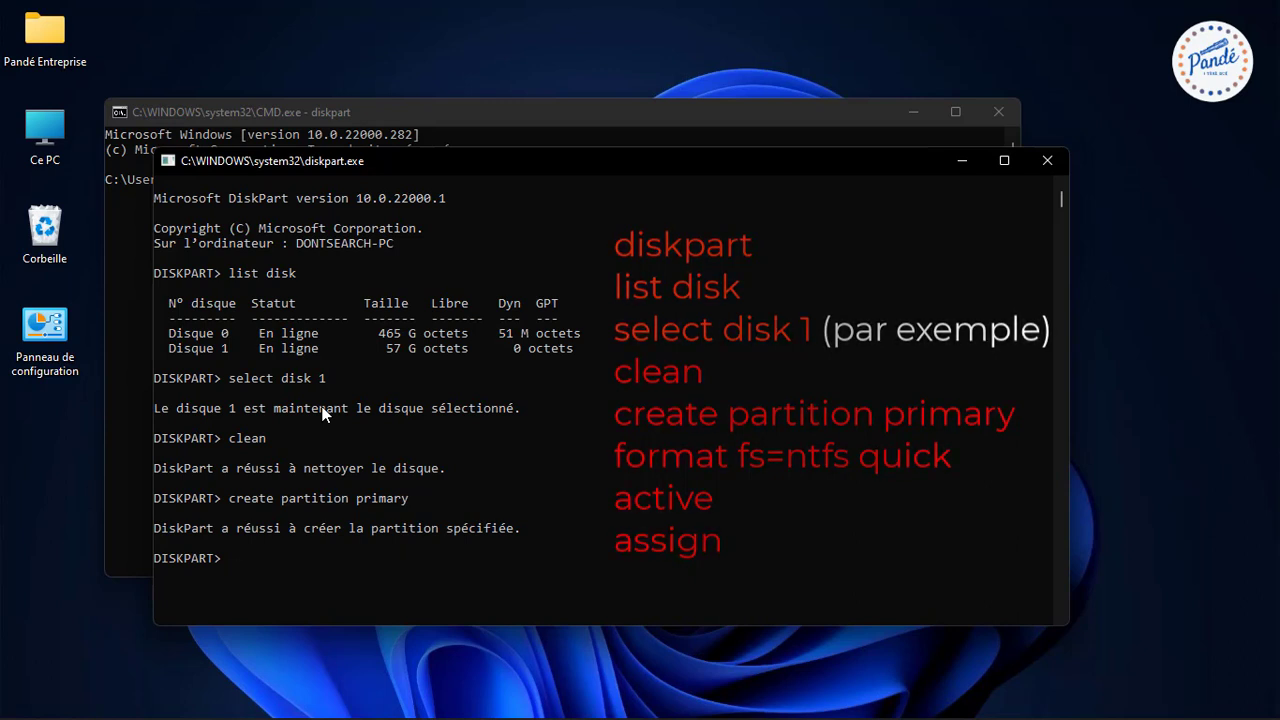
Step: Quick-format the new partition with the NTFS file system and mark it as active
{"action": "type", "text": "format fs=ntfs quick"}
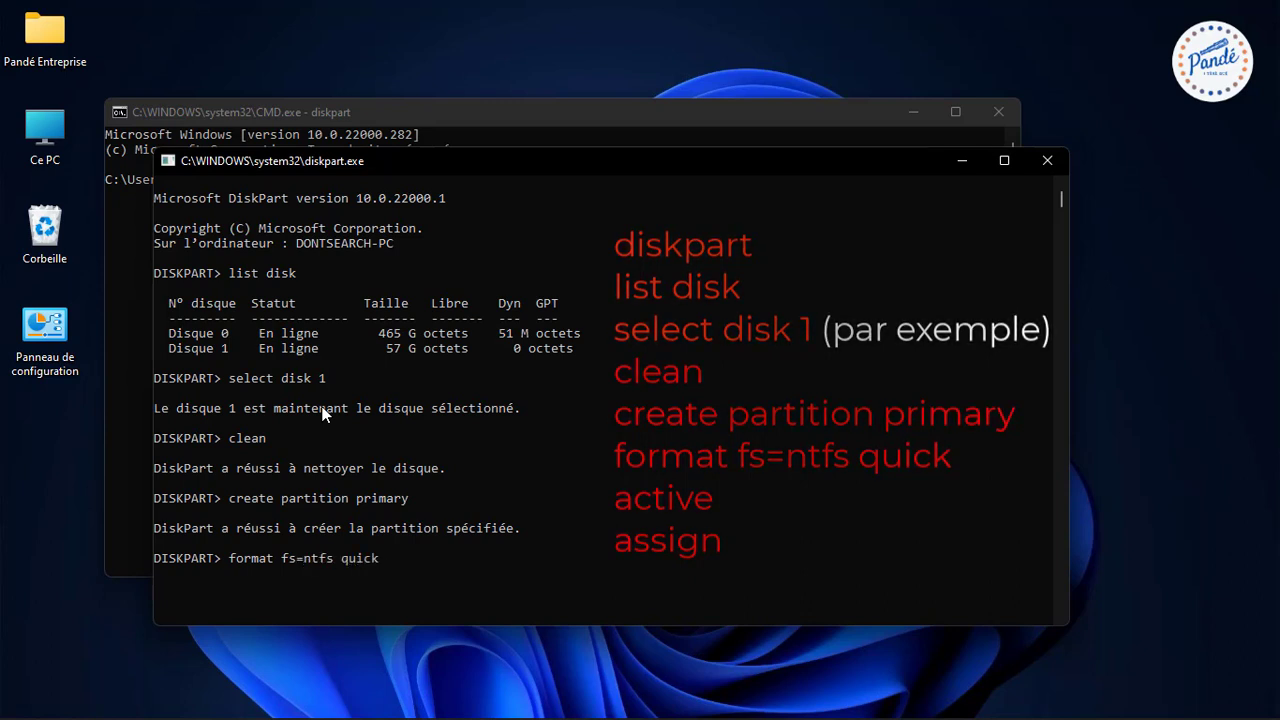
{"action": "key", "text": "Return"}
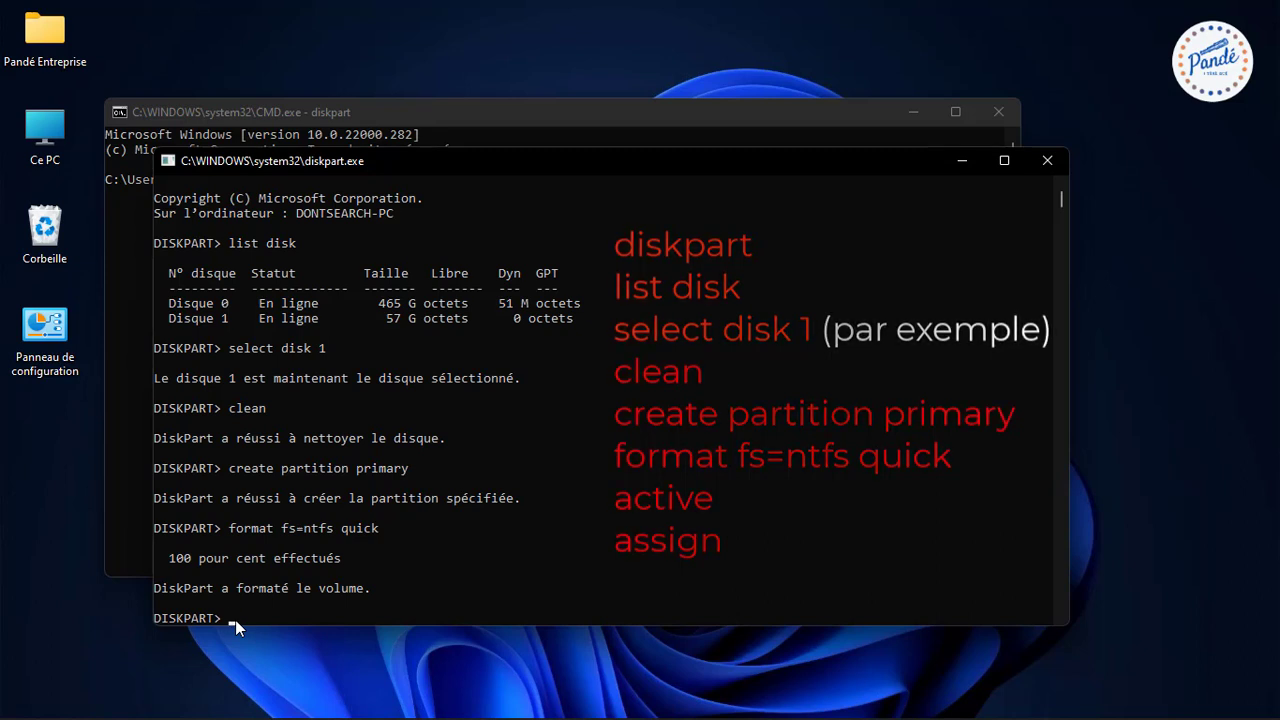
{"action": "type", "text": "ve"}
{"action": "key", "text": "Return"}
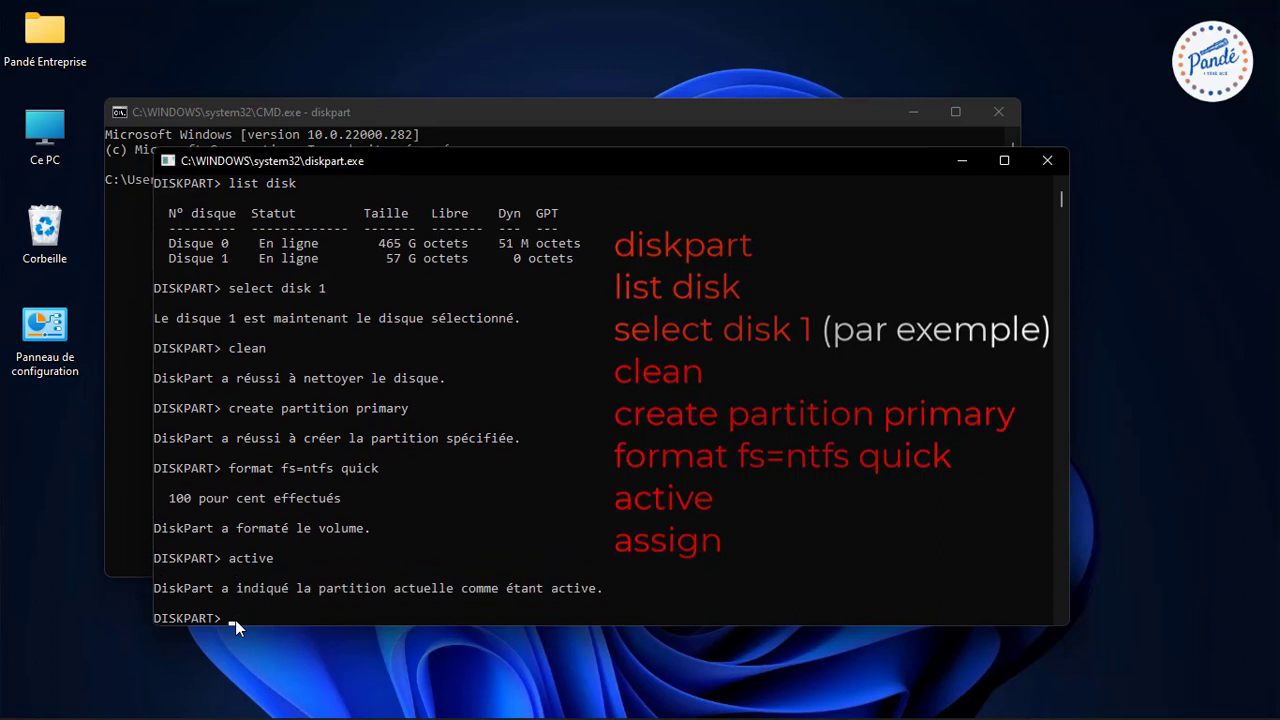
Step: Assign a drive letter to the formatted volume, then exit both DiskPart and the Command Prompt
{"action": "type", "text": "assign"}
{"action": "key", "text": "Return"}
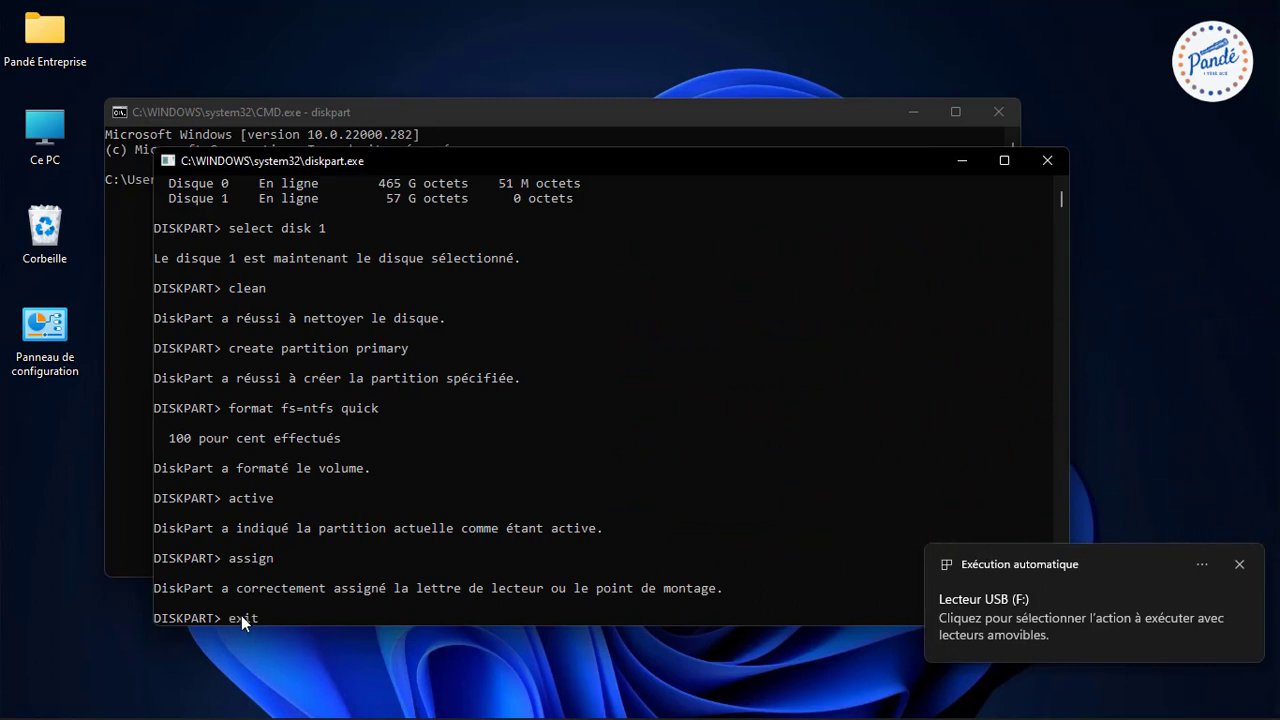
{"action": "key", "text": "alt+F4"}
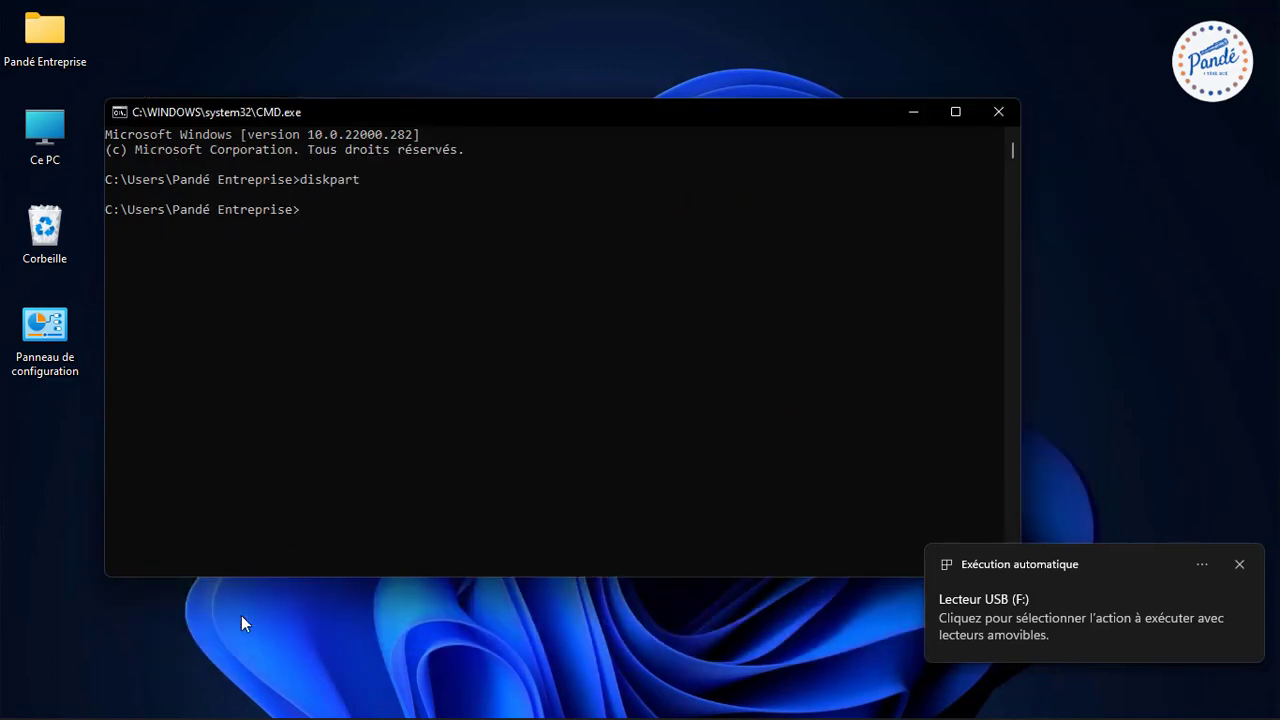
{"action": "type", "text": "exit"}
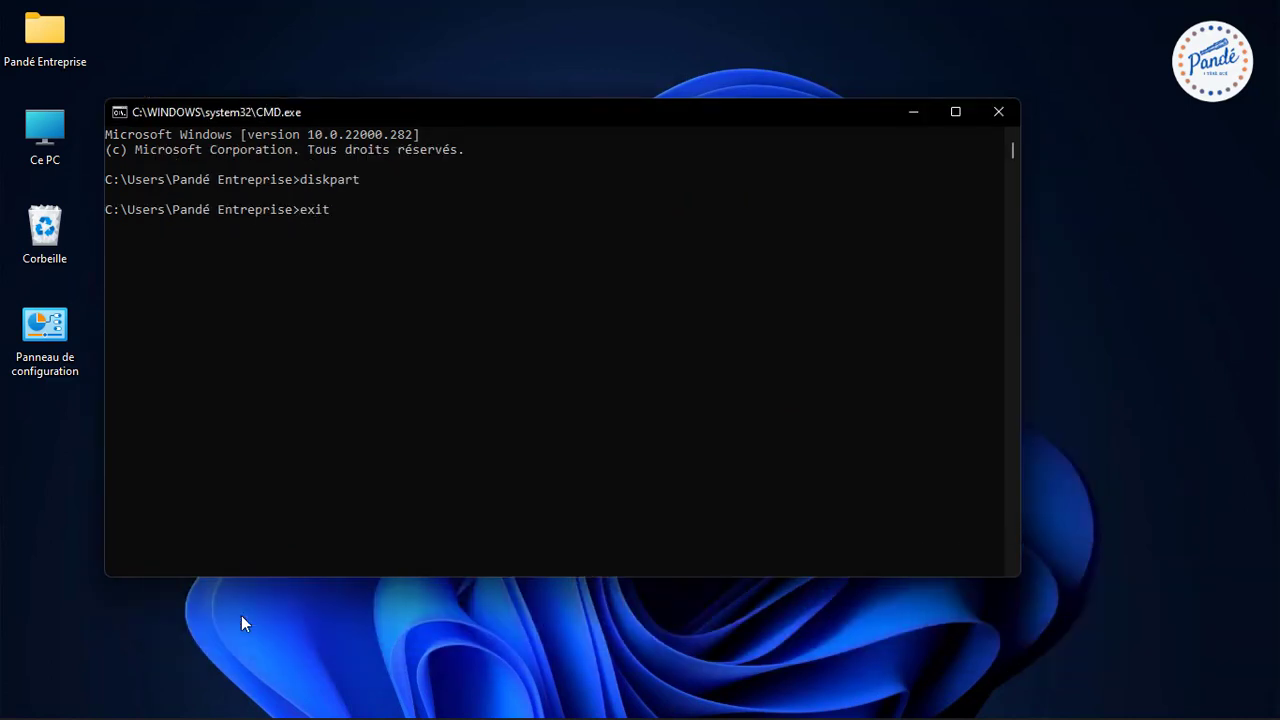
{"action": "key", "text": "Return"}
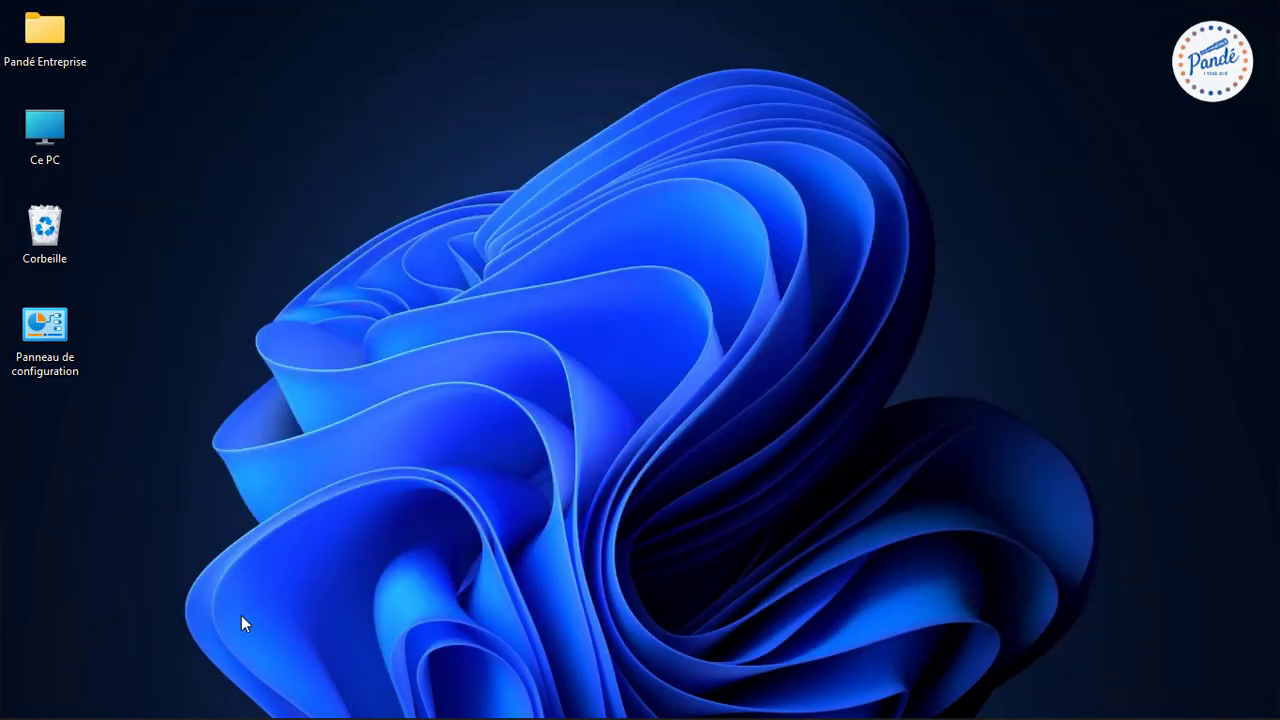
Step: Switch to File Explorer at Ce PC and check the file system in the properties of Lecteur USB (F:)
{"action": "double_click", "coordinate": [30, 152]}
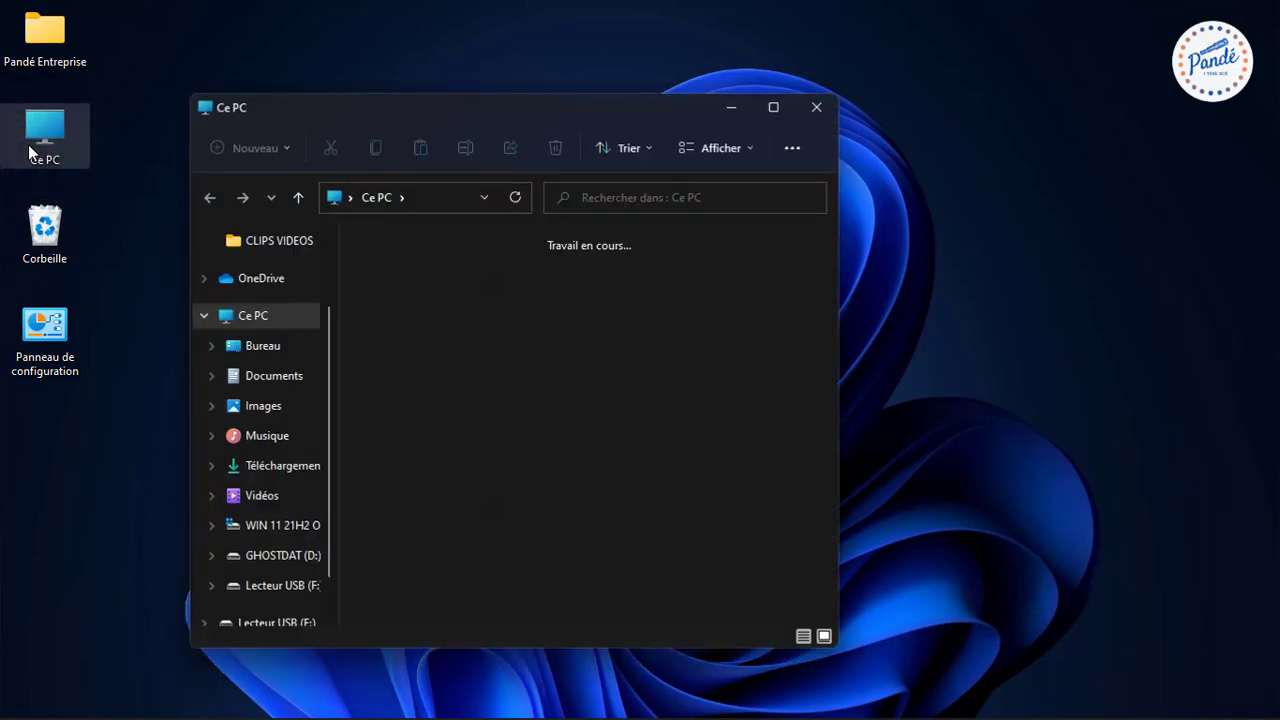
{"action": "left_click", "coordinate": [495, 375]}
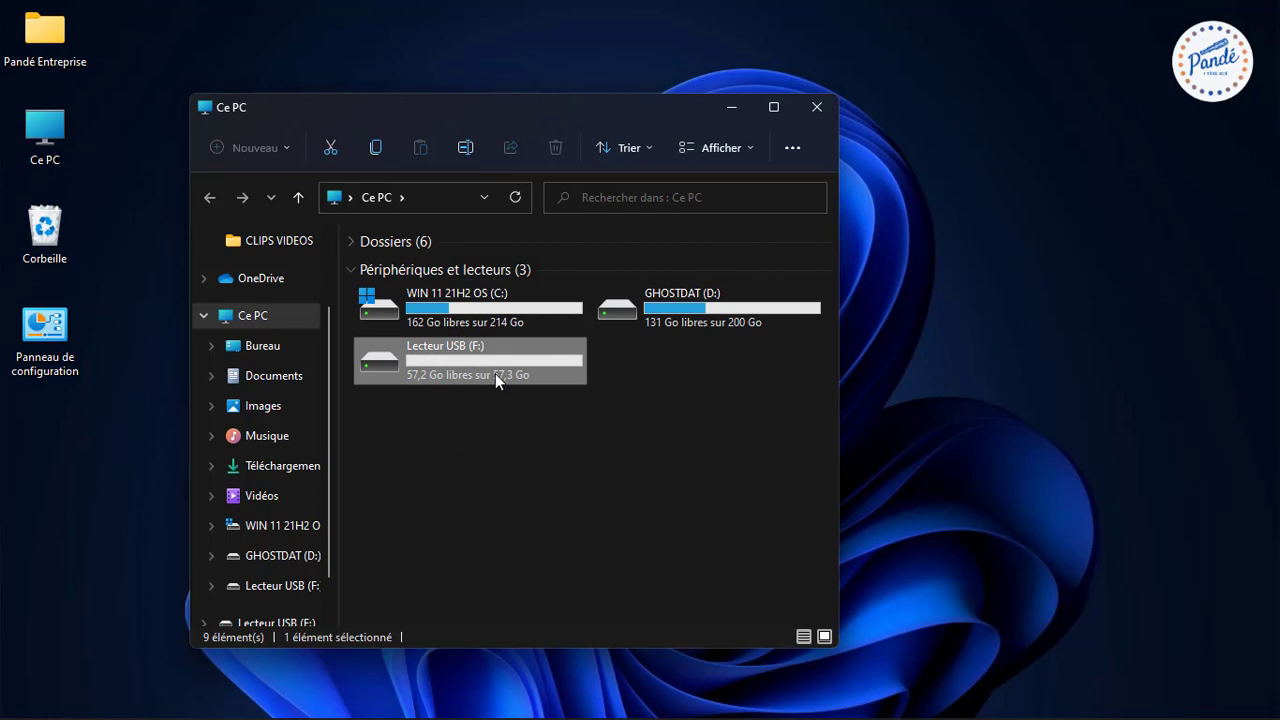
{"action": "right_click", "coordinate": [495, 373]}
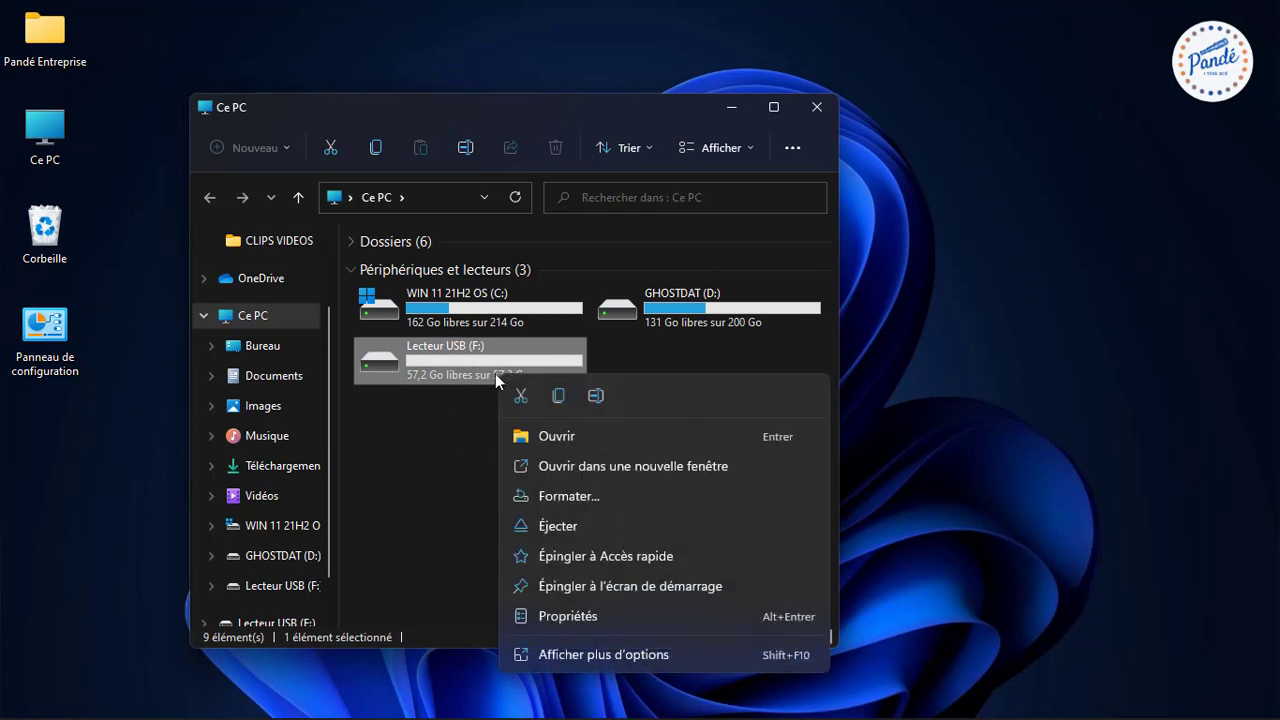
{"action": "left_click", "coordinate": [570, 619]}
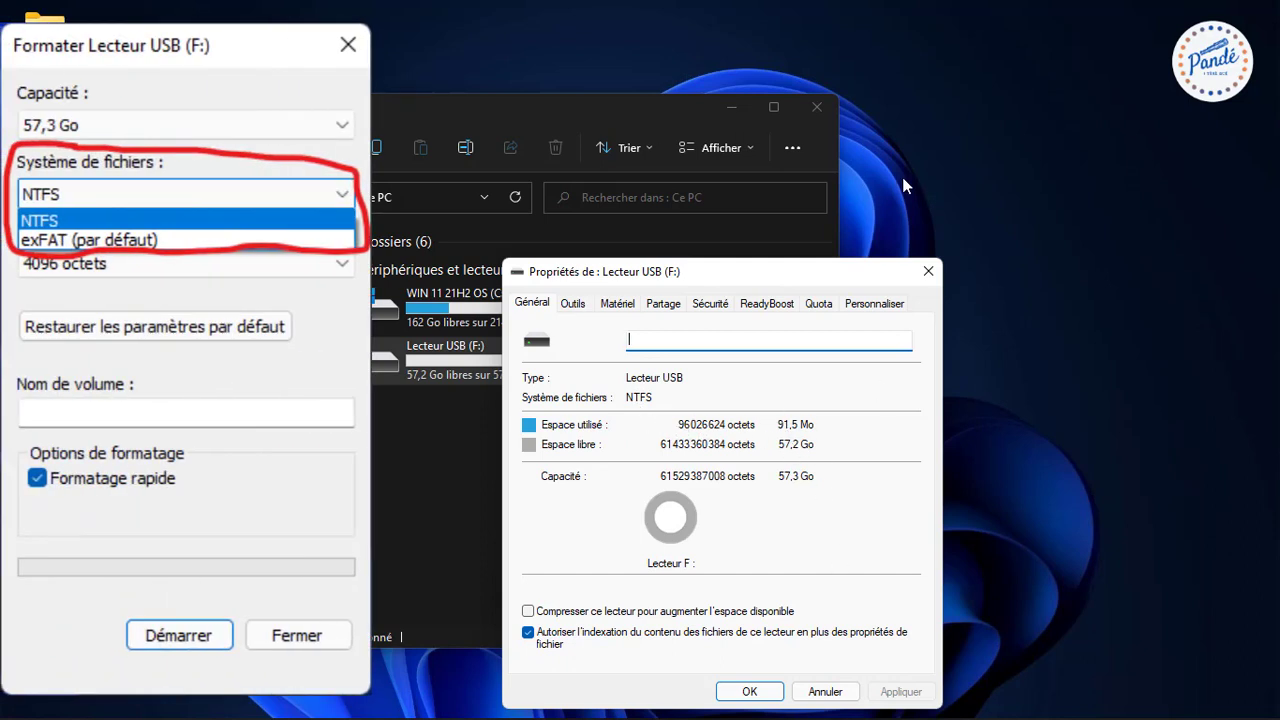
{"action": "left_click", "coordinate": [928, 271]}
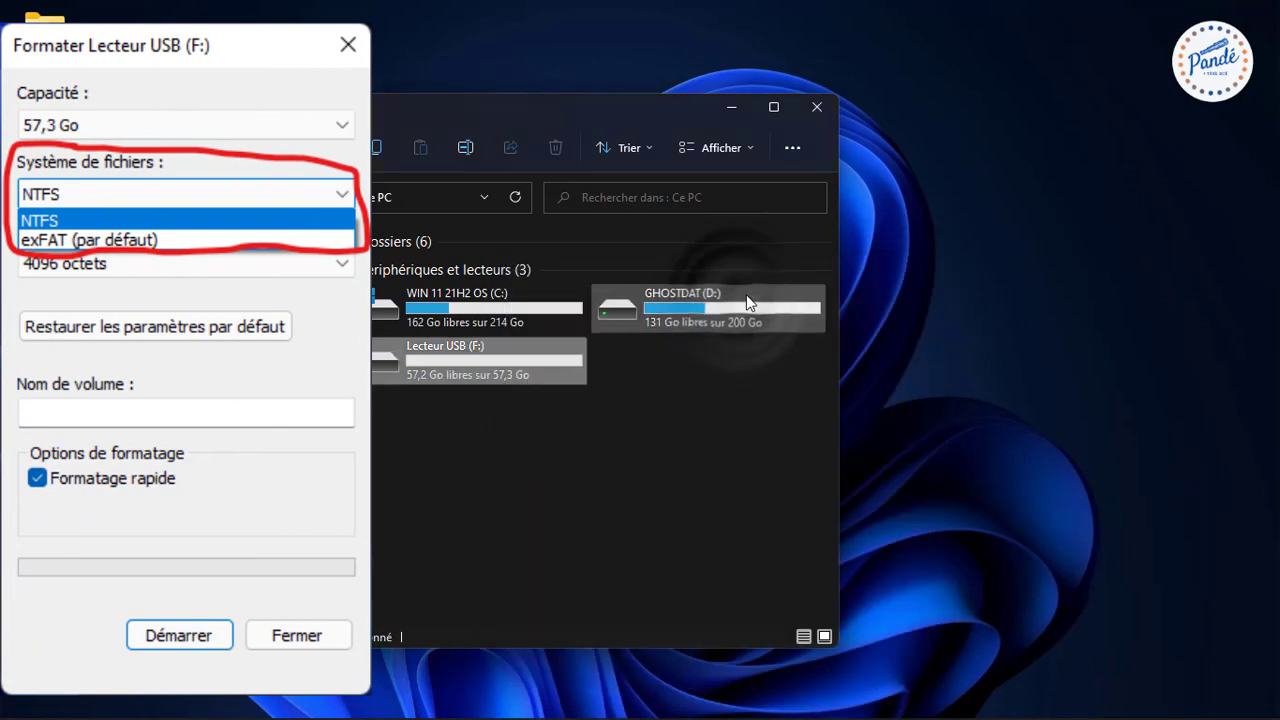
Step: Mount the Windows_10_21H1_x64_x86_French disc image from the "C'est un Virus" folder on GHOSTDAT (D:)
{"action": "left_click", "coordinate": [741, 305]}
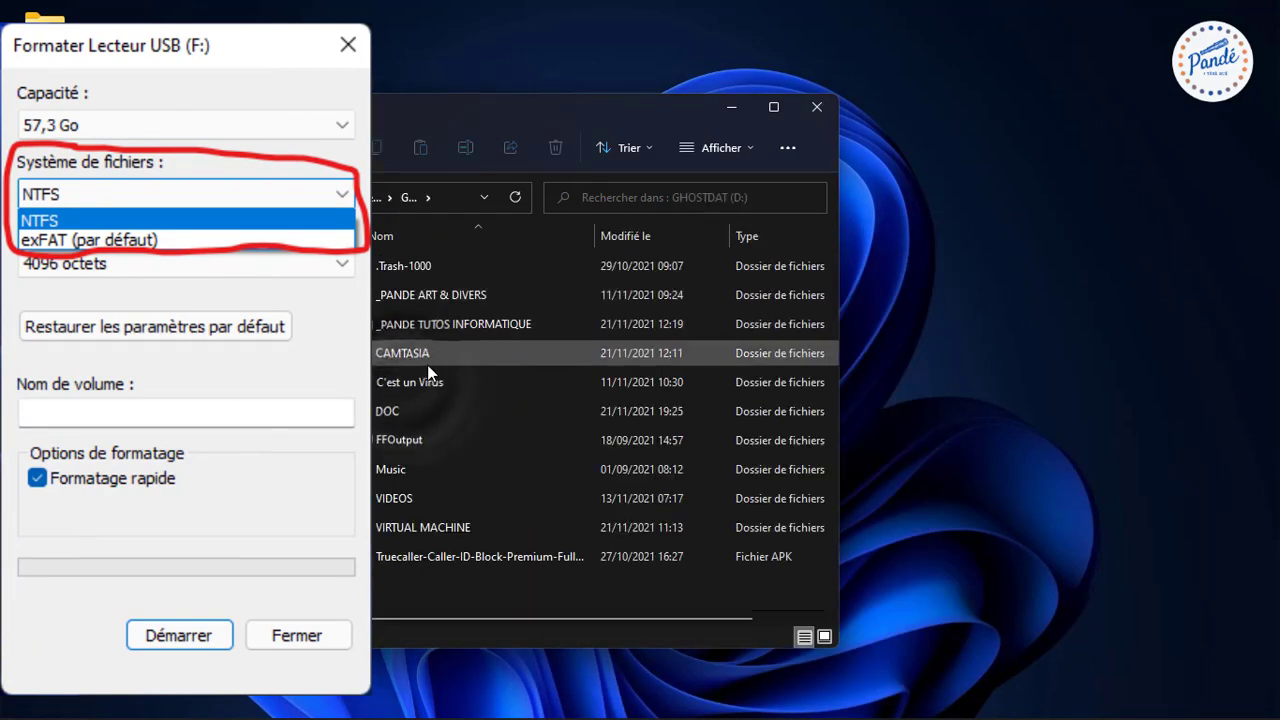
{"action": "double_click", "coordinate": [405, 382]}
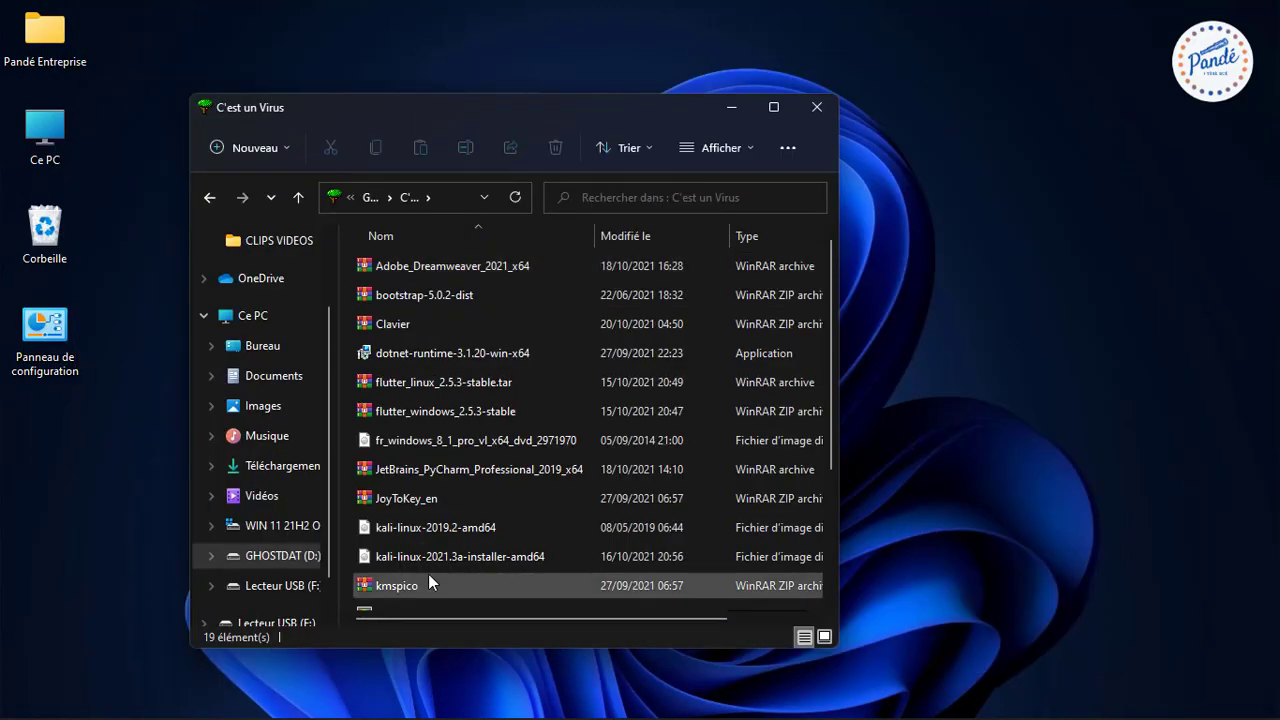
{"action": "scroll", "coordinate": [428, 574], "scroll_direction": "down", "scroll_amount": 3}
{"action": "left_click", "coordinate": [422, 572]}
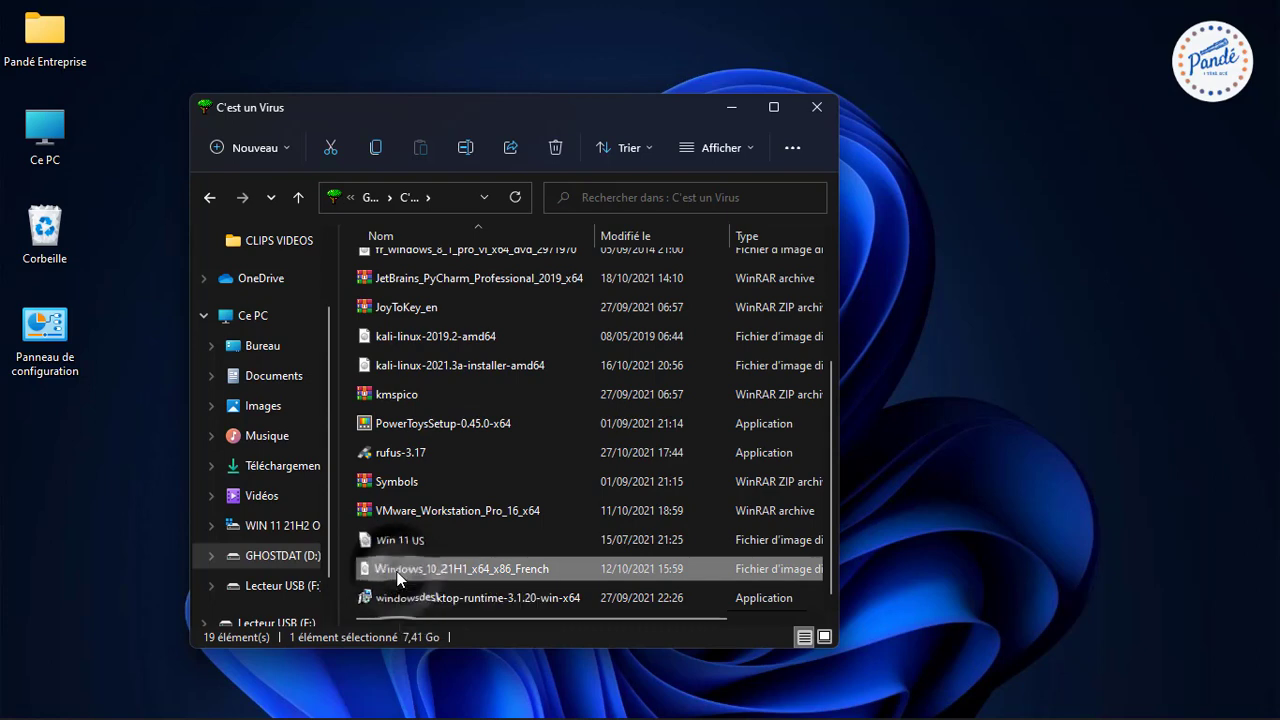
{"action": "double_click", "coordinate": [398, 572]}
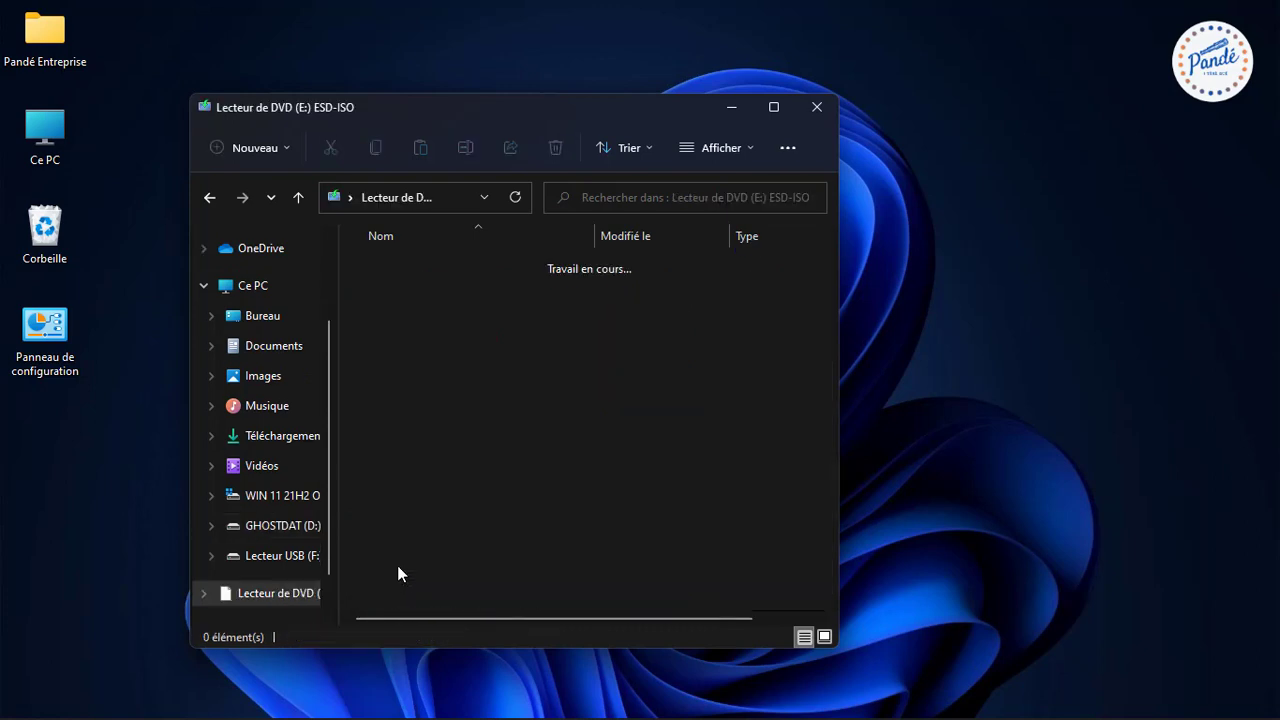
Step: Copy all files and folders of the mounted ESD-ISO image to the clipboard
{"action": "left_click_drag", "start_coordinate": [387, 528], "coordinate": [410, 268]}
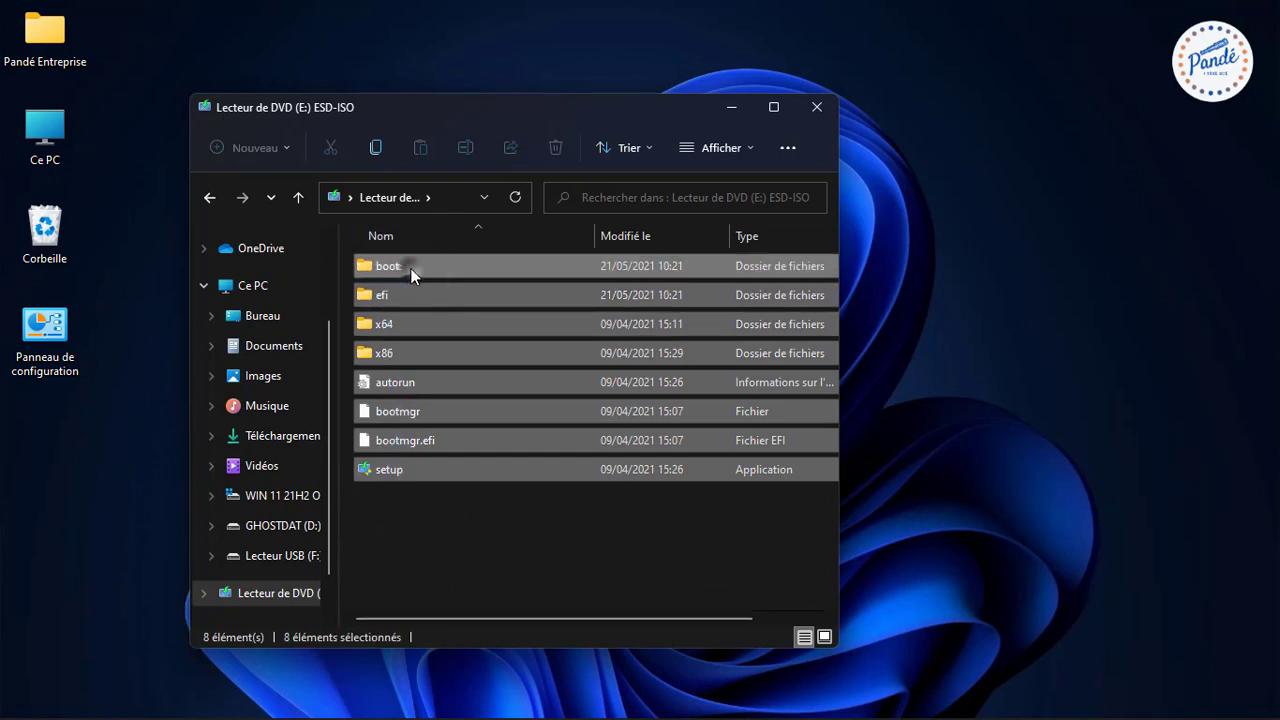
{"action": "right_click", "coordinate": [410, 268]}
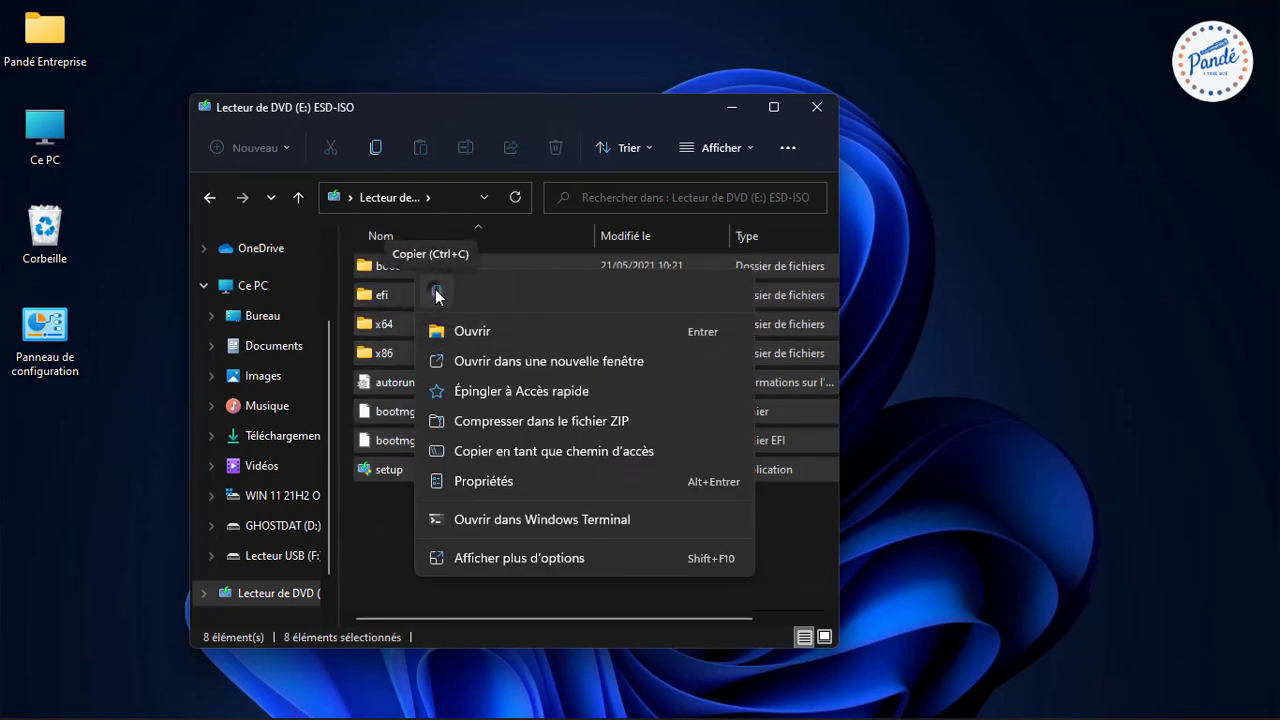
{"action": "left_click", "coordinate": [436, 292]}
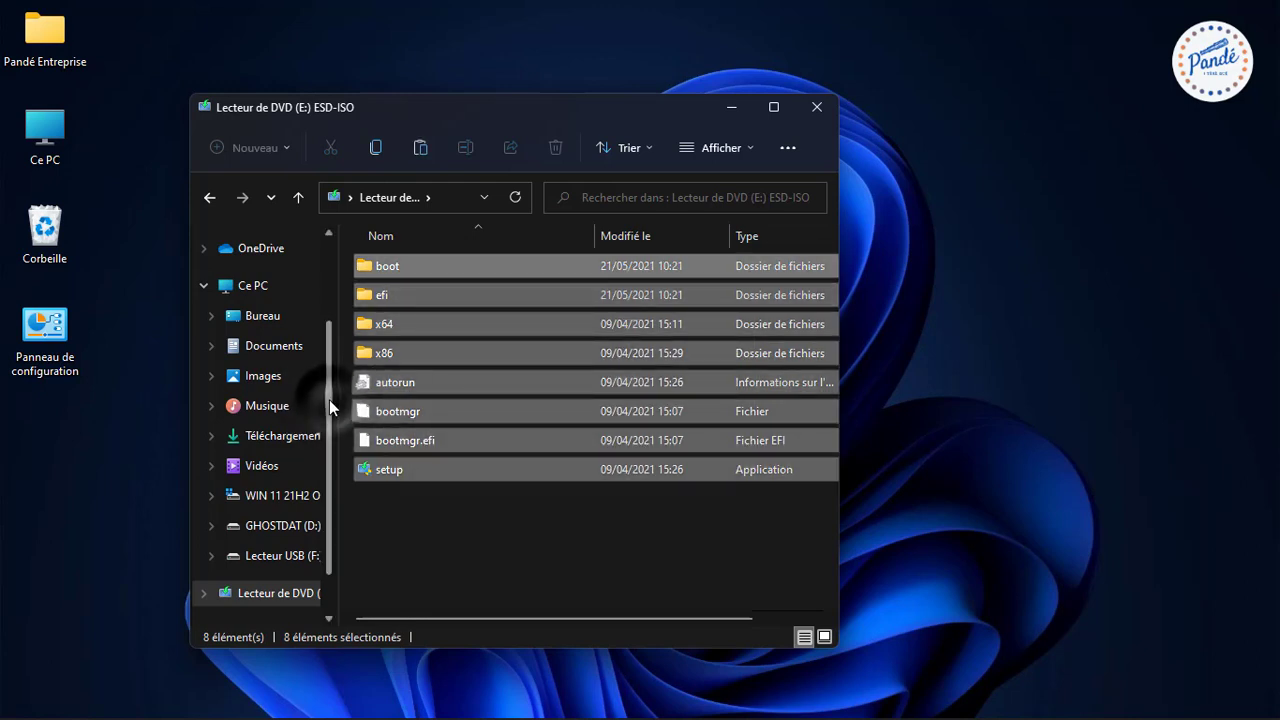
Step: View the contents of Lecteur USB (F:) and return to the Ce PC drive overview
{"action": "left_click_drag", "start_coordinate": [329, 403], "coordinate": [333, 488]}
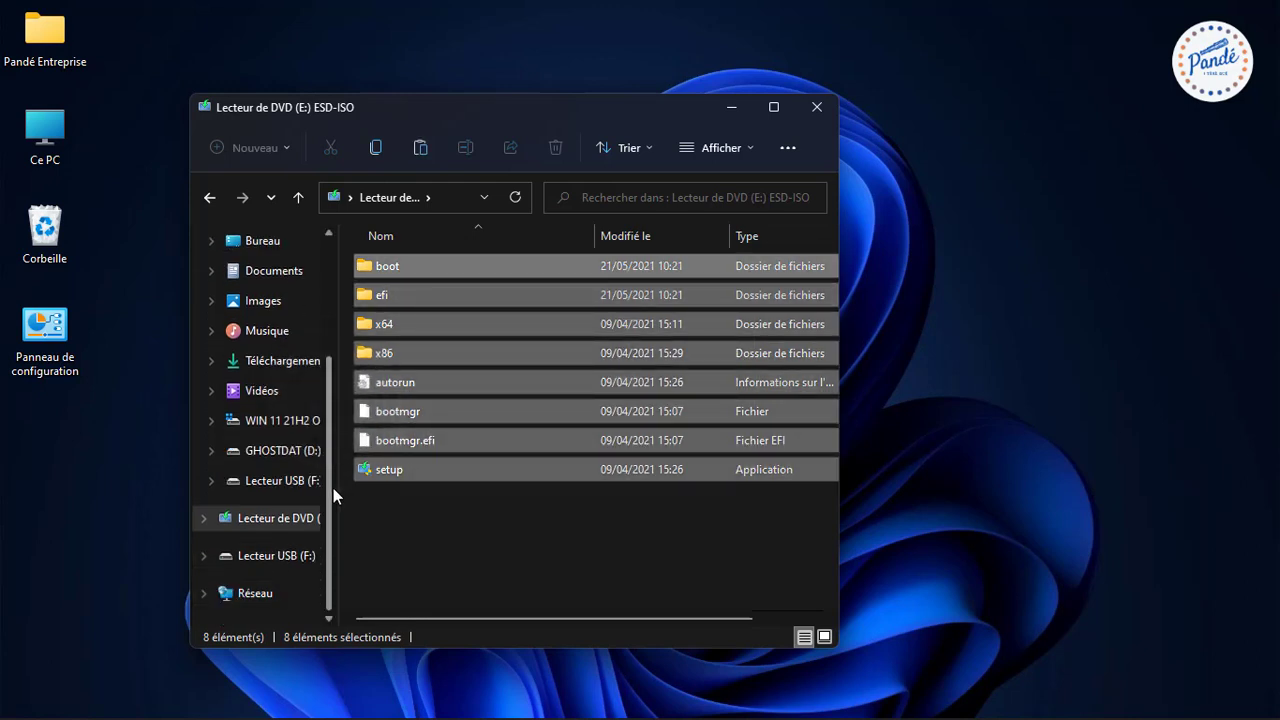
{"action": "left_click", "coordinate": [281, 557]}
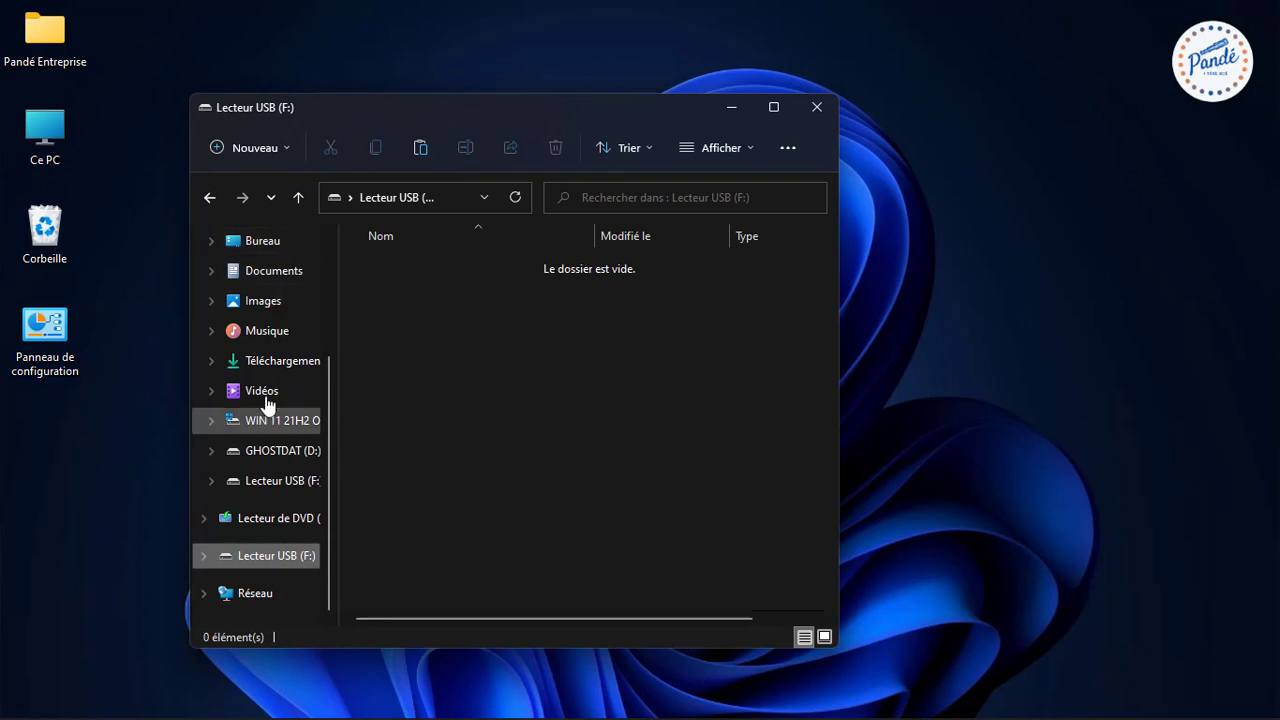
{"action": "left_click", "coordinate": [213, 190]}
{"action": "left_click", "coordinate": [213, 190]}
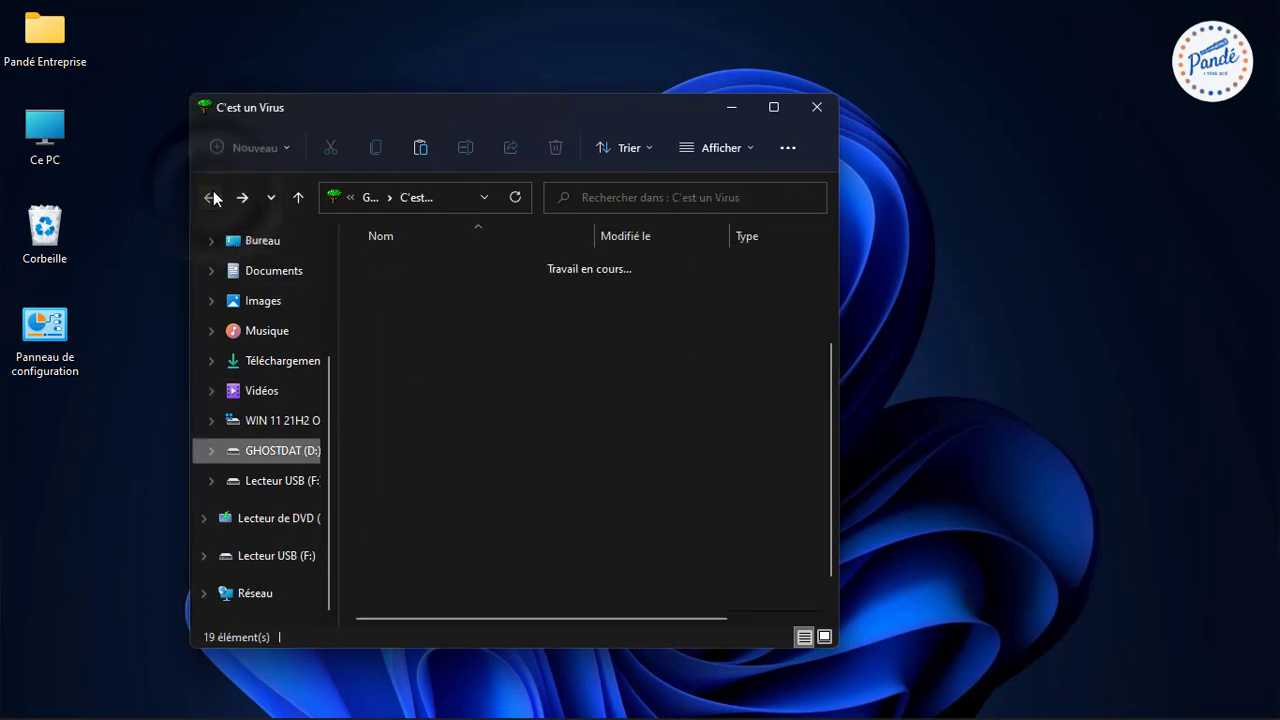
{"action": "left_click", "coordinate": [212, 196]}
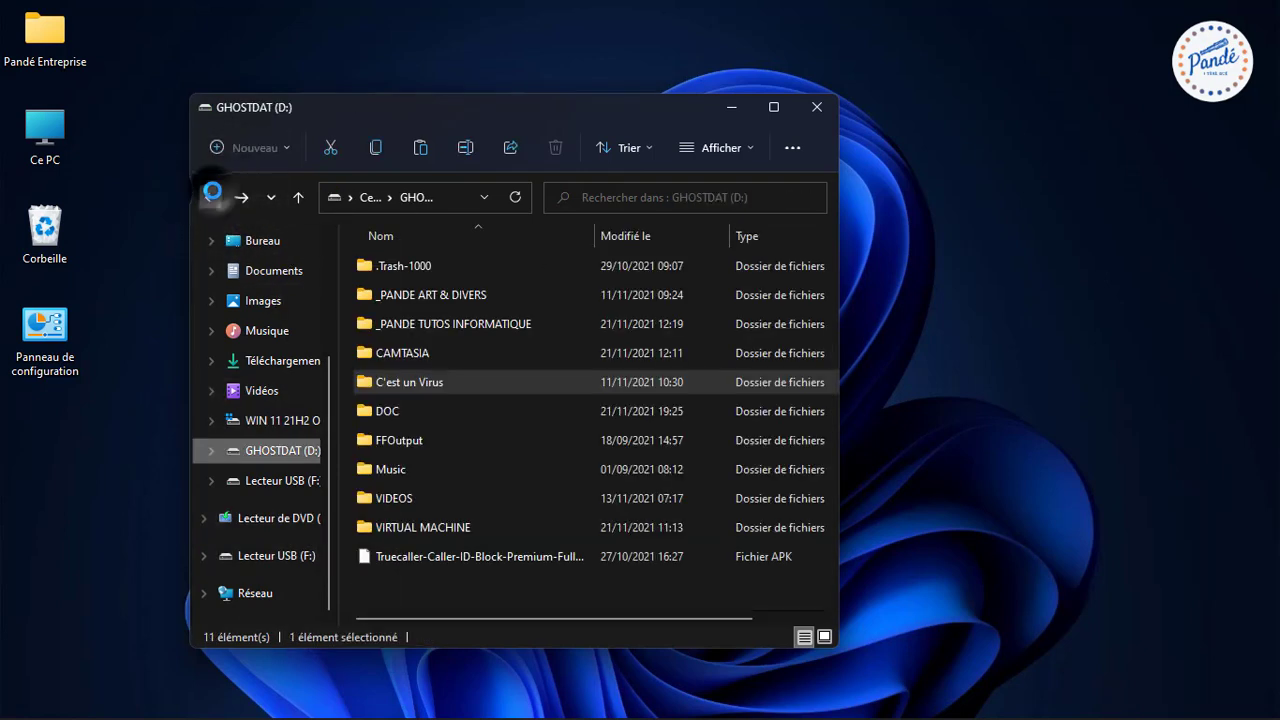
{"action": "left_click", "coordinate": [213, 197]}
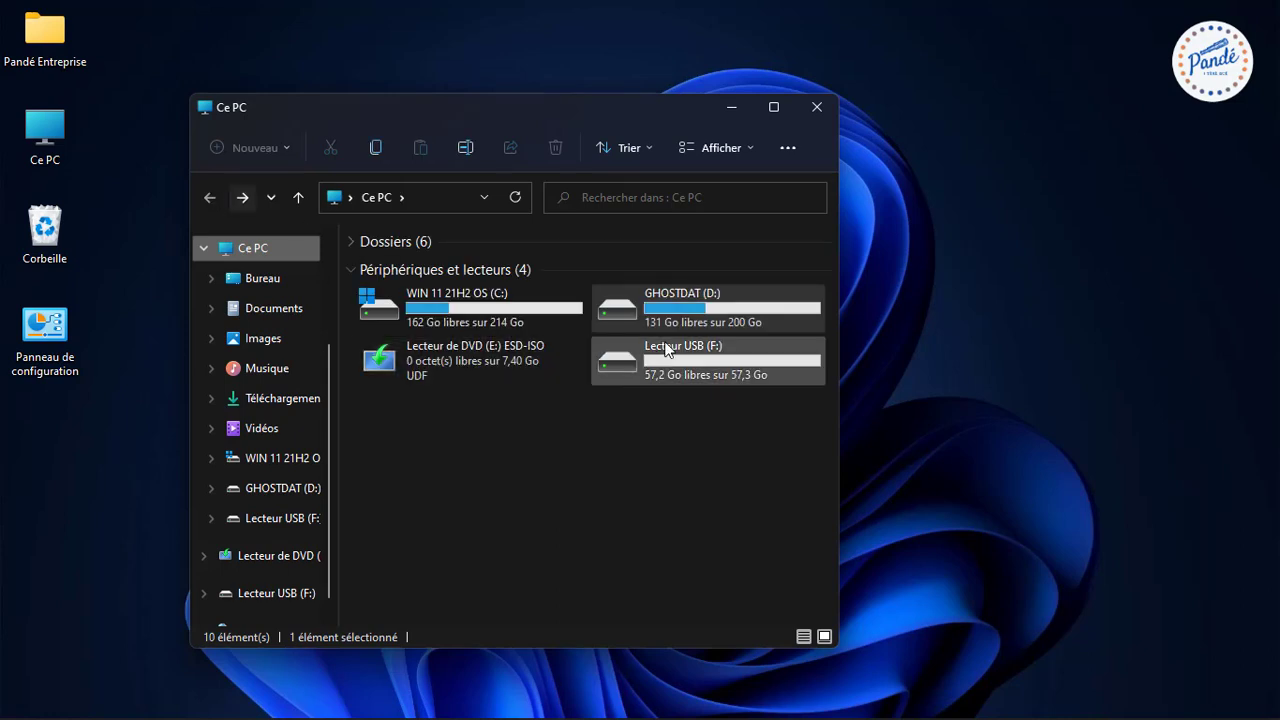
Step: Paste the copied installation files into the root of Lecteur USB (F:) and rearrange the Explorer and copy-progress windows side by side
{"action": "double_click", "coordinate": [706, 360]}
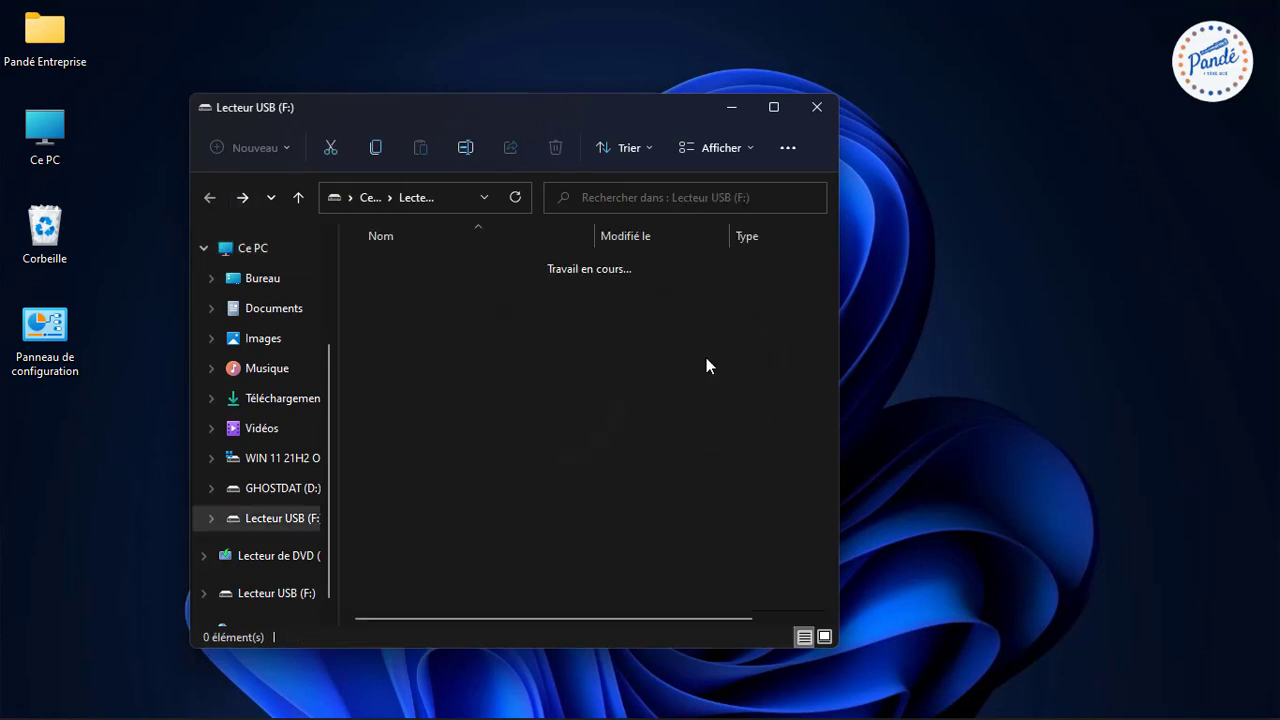
{"action": "right_click", "coordinate": [543, 385]}
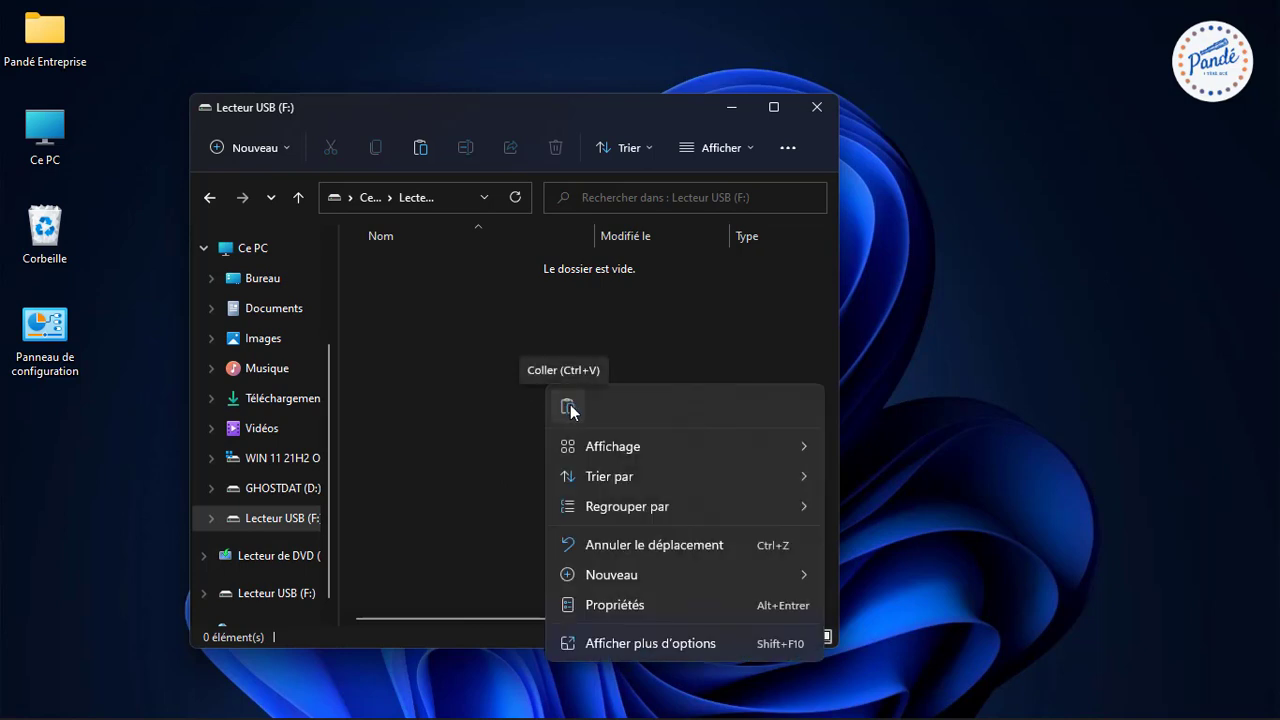
{"action": "left_click", "coordinate": [568, 407]}
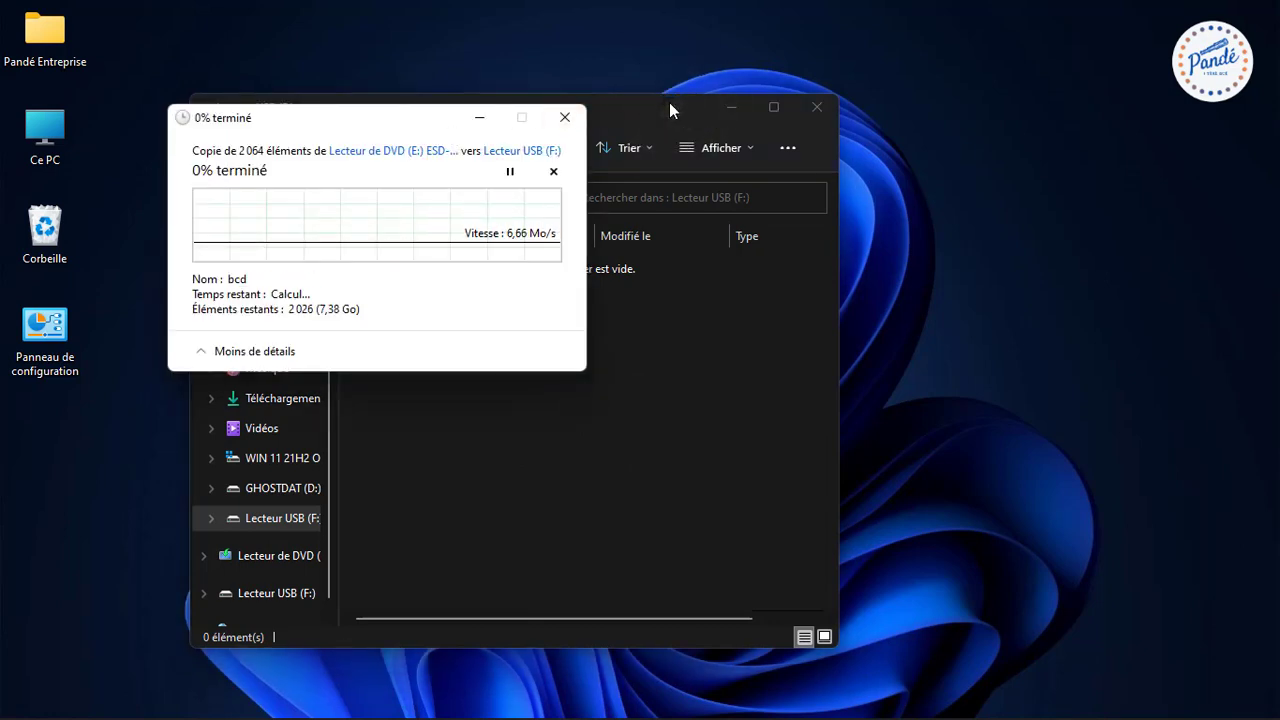
{"action": "left_click_drag", "start_coordinate": [669, 102], "coordinate": [1058, 70]}
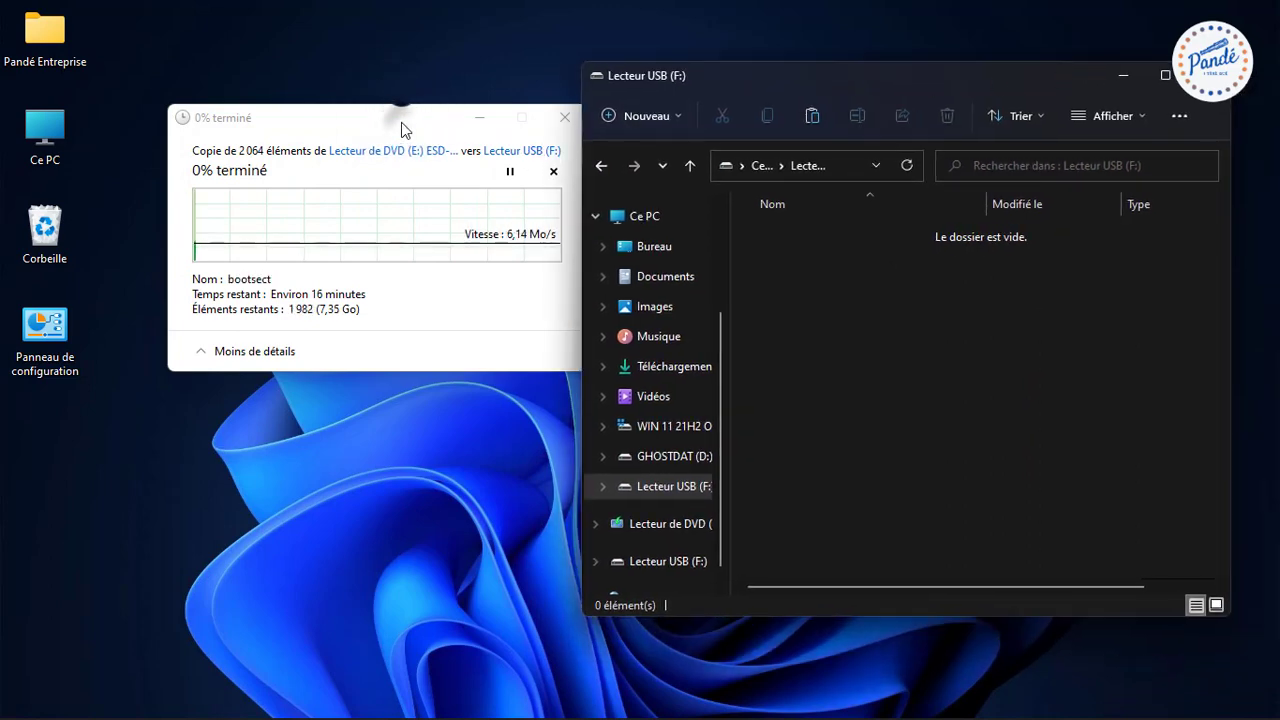
{"action": "left_click_drag", "start_coordinate": [401, 122], "coordinate": [537, 228]}
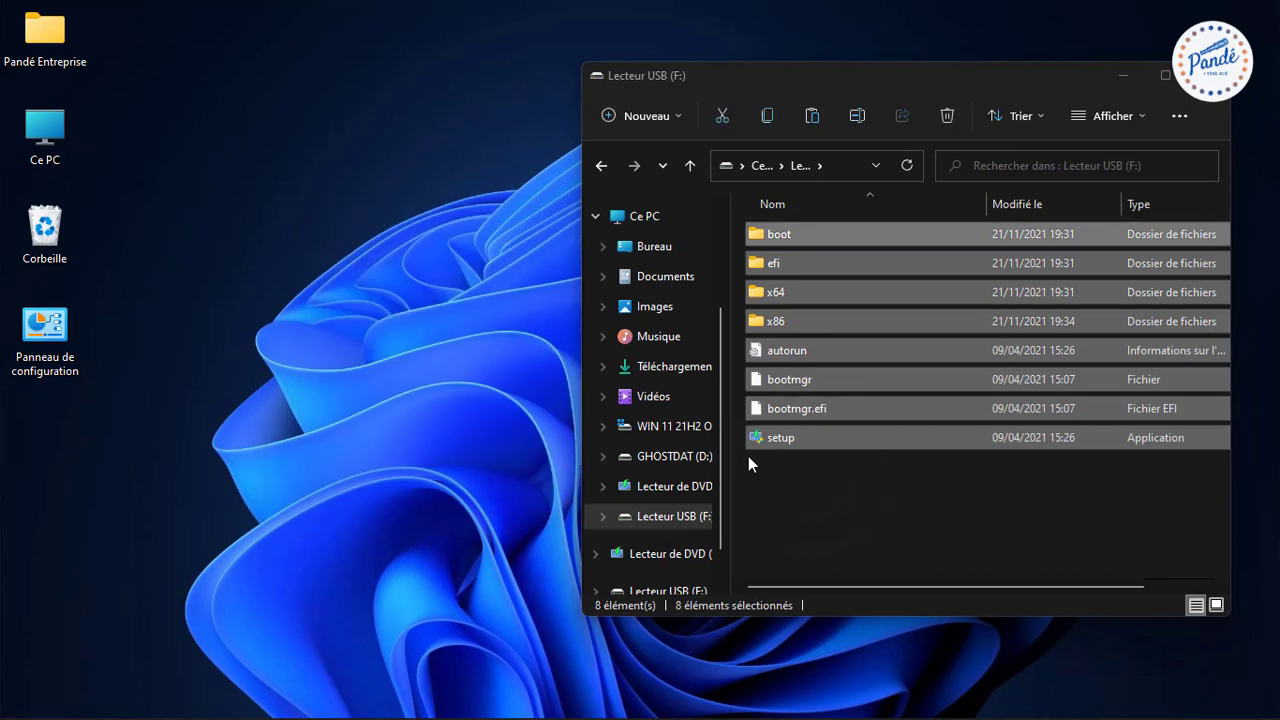
Step: Check the copied files and used space on Lecteur USB (F:), and close the File Explorer window
{"action": "left_click", "coordinate": [811, 472]}
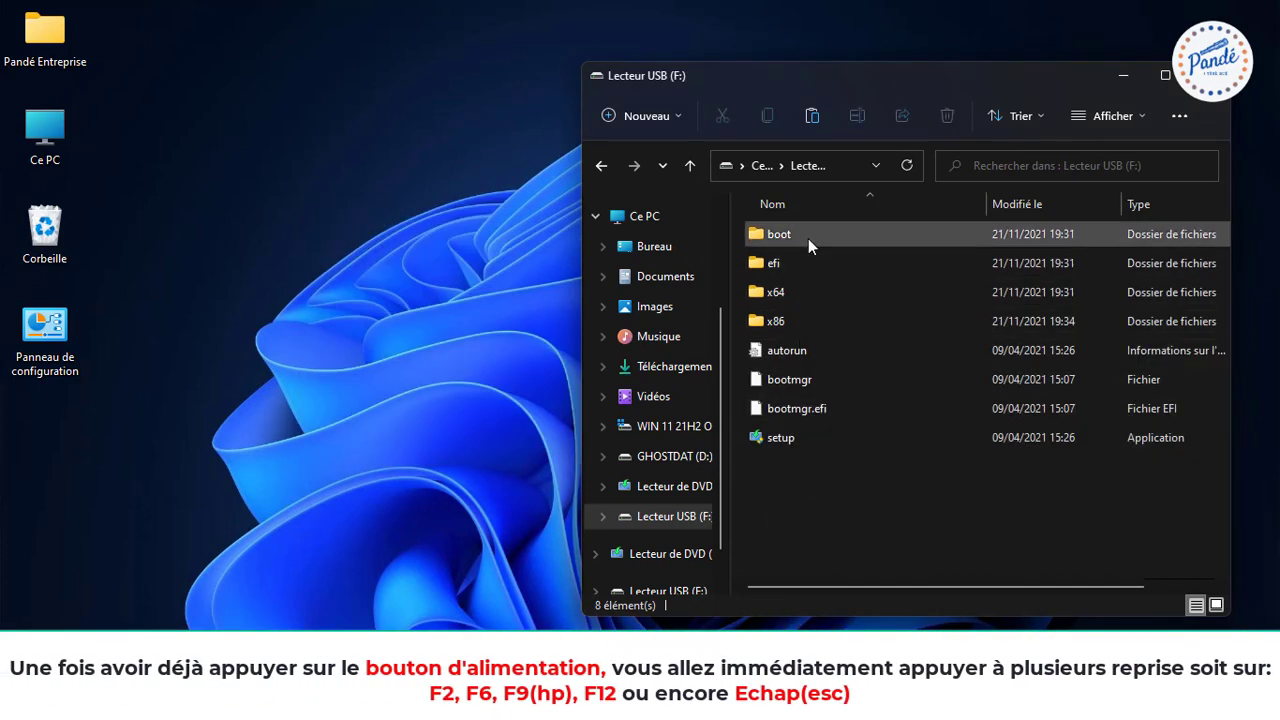
{"action": "left_click", "coordinate": [600, 167]}
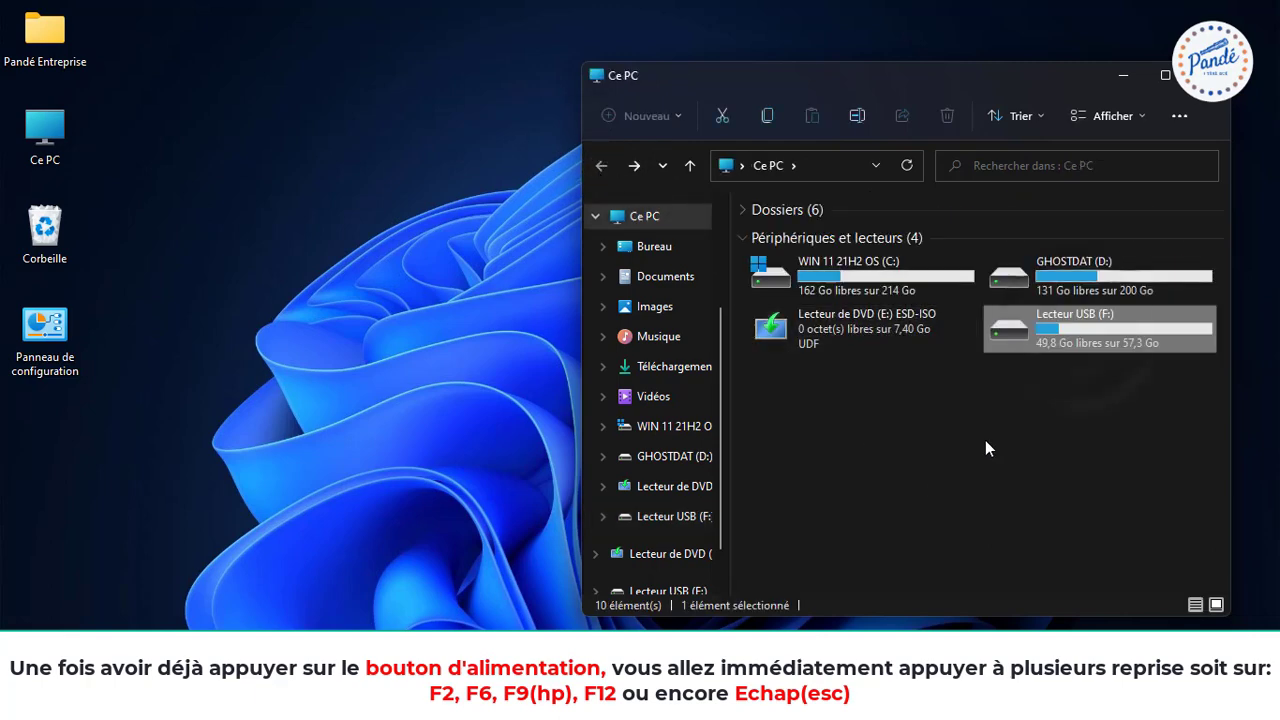
{"action": "double_click", "coordinate": [1079, 328]}
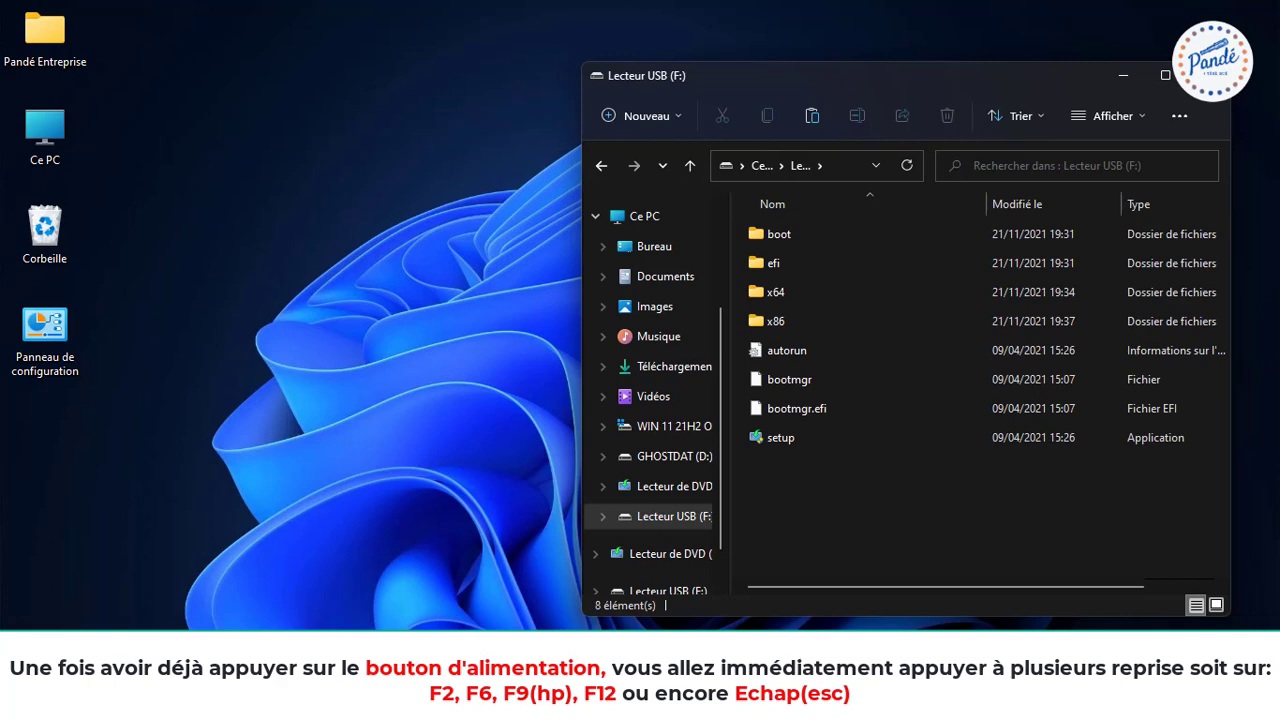
{"action": "left_click_drag", "start_coordinate": [972, 70], "coordinate": [683, 80]}
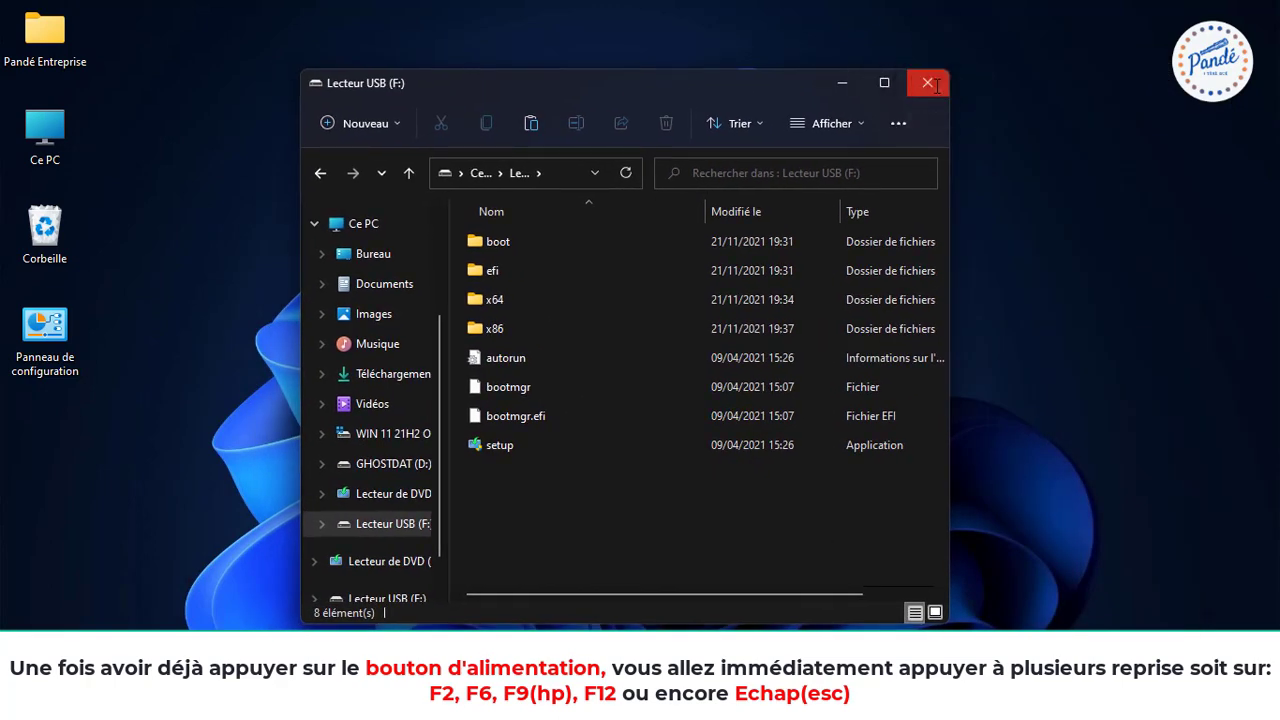
{"action": "left_click", "coordinate": [924, 83]}
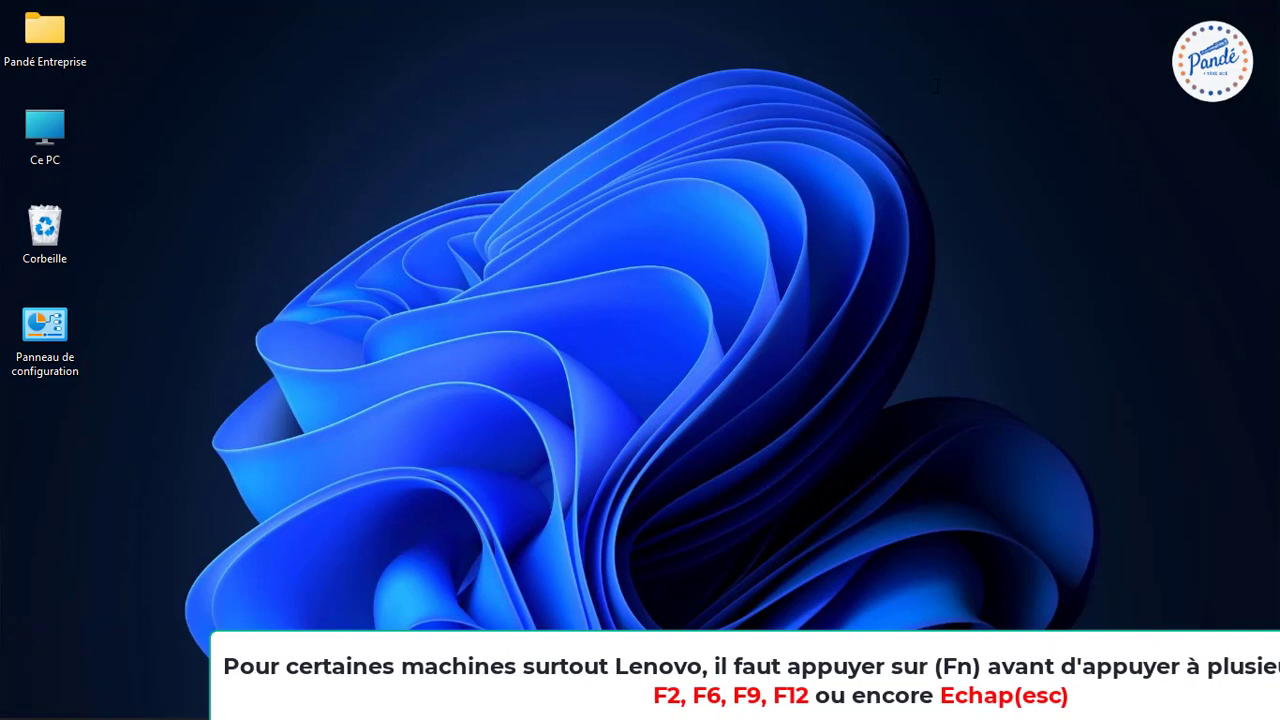
Step: Restart the computer from the SanDisk Cruzer Glide 3.0 USB drive and start Windows 10 Setup (64-bit)
{"action": "key", "text": "alt+F4"}
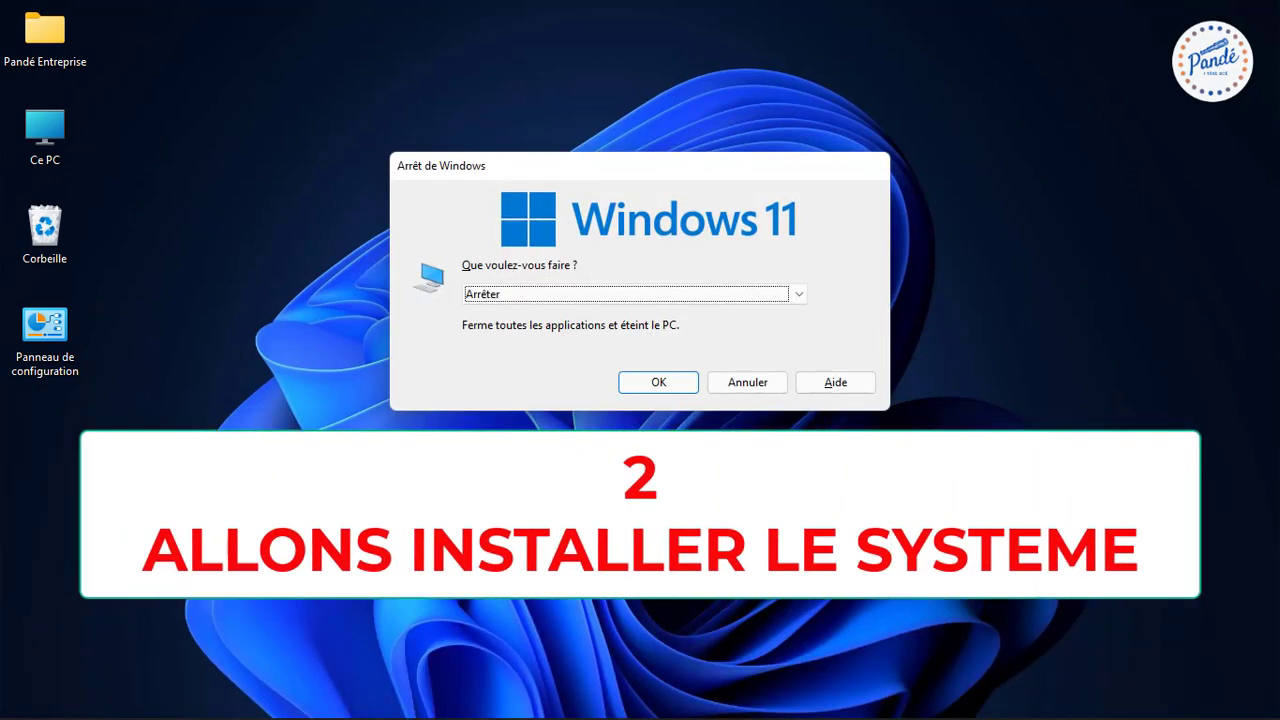
{"action": "key", "text": "alt+Down"}
{"action": "key", "text": "Down"}
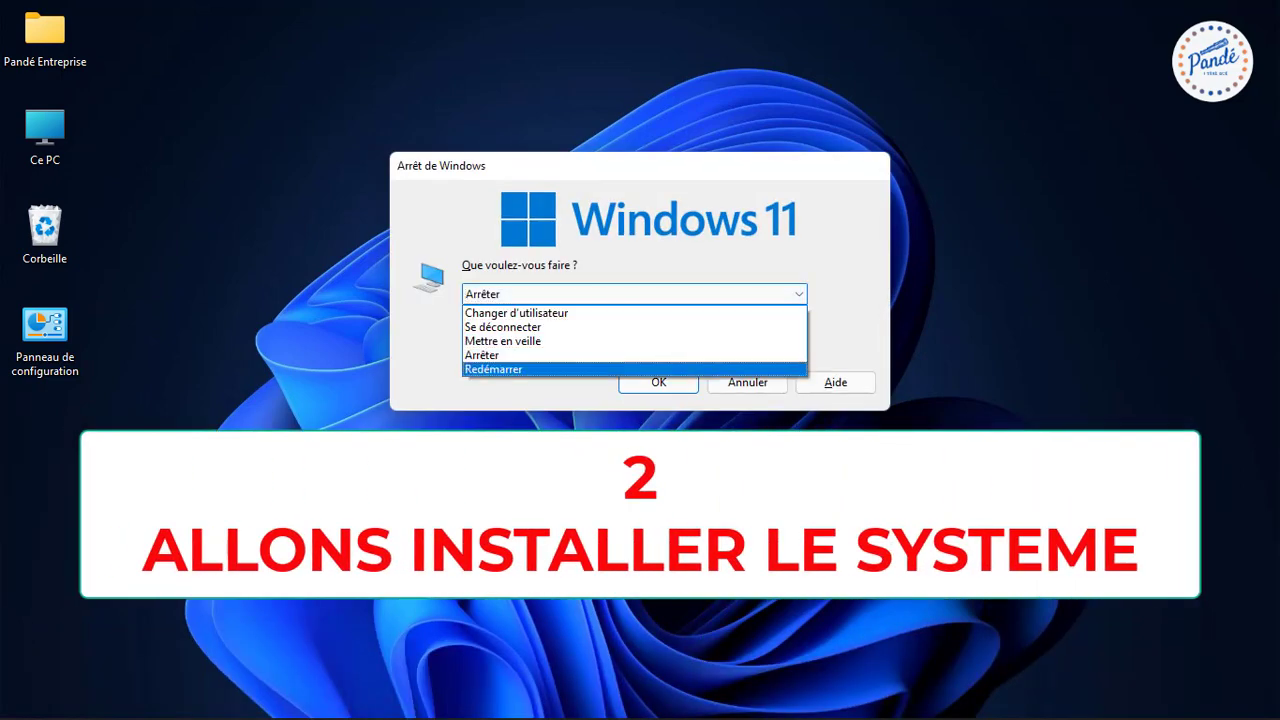
{"action": "key", "text": "Return"}
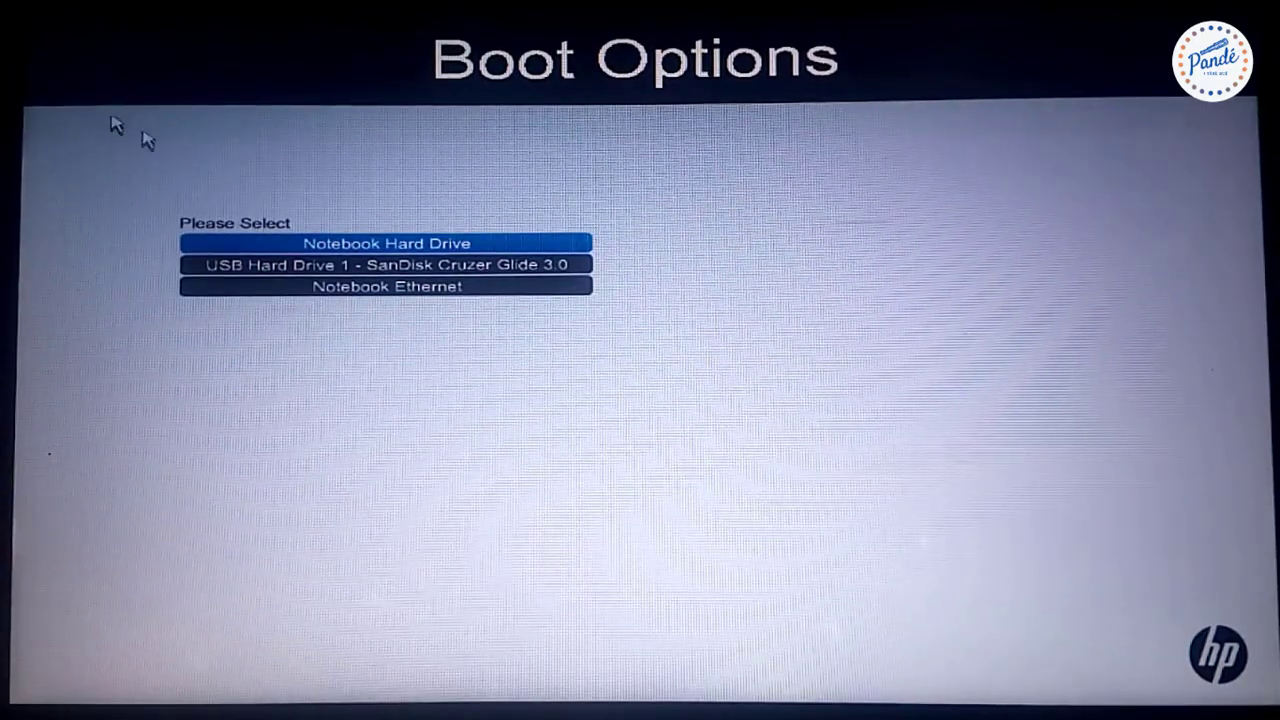
{"action": "left_click", "coordinate": [282, 266]}
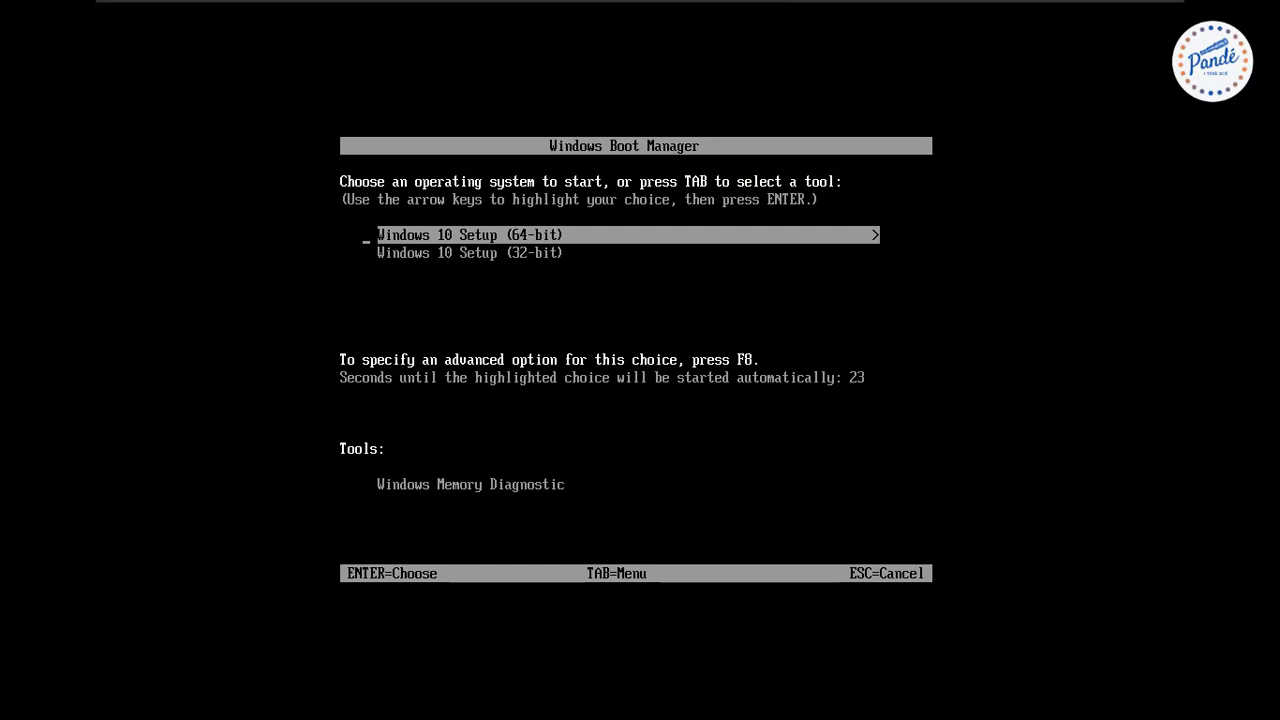
{"action": "key", "text": "Return"}
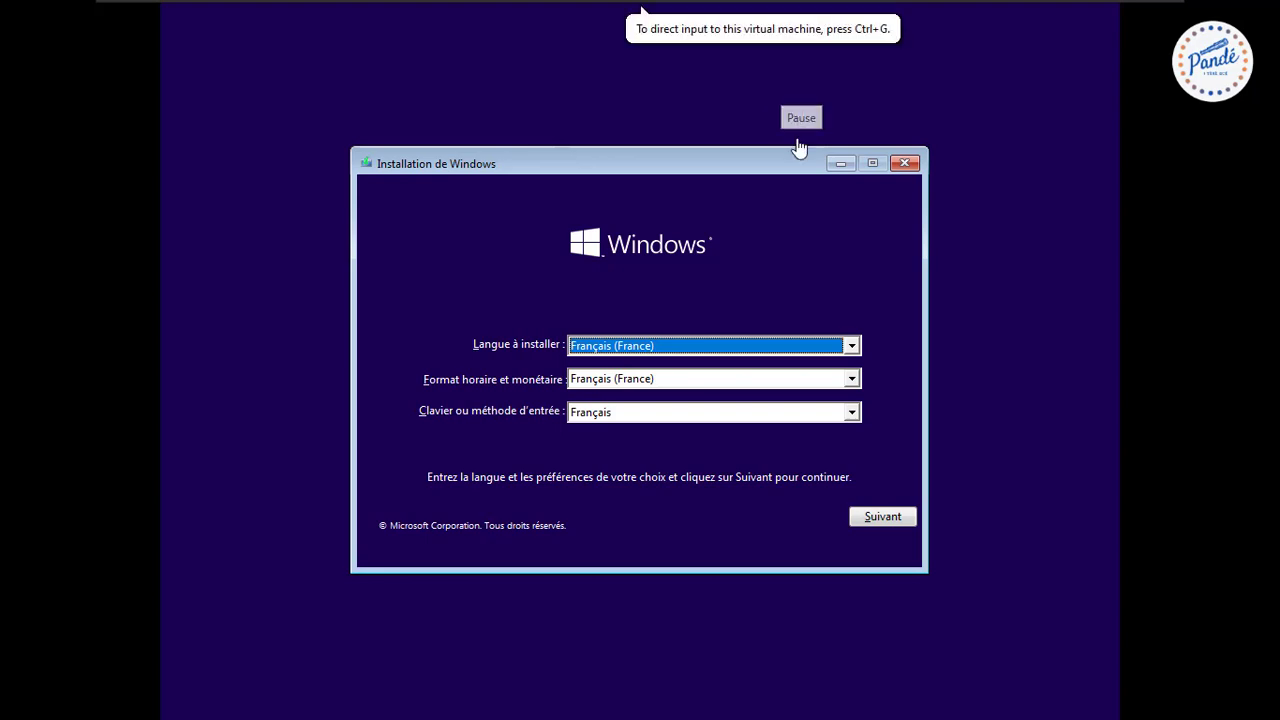
Step: Start the Windows installation with the French language, format and keyboard settings, and continue without a product key
{"action": "left_click", "coordinate": [857, 427]}
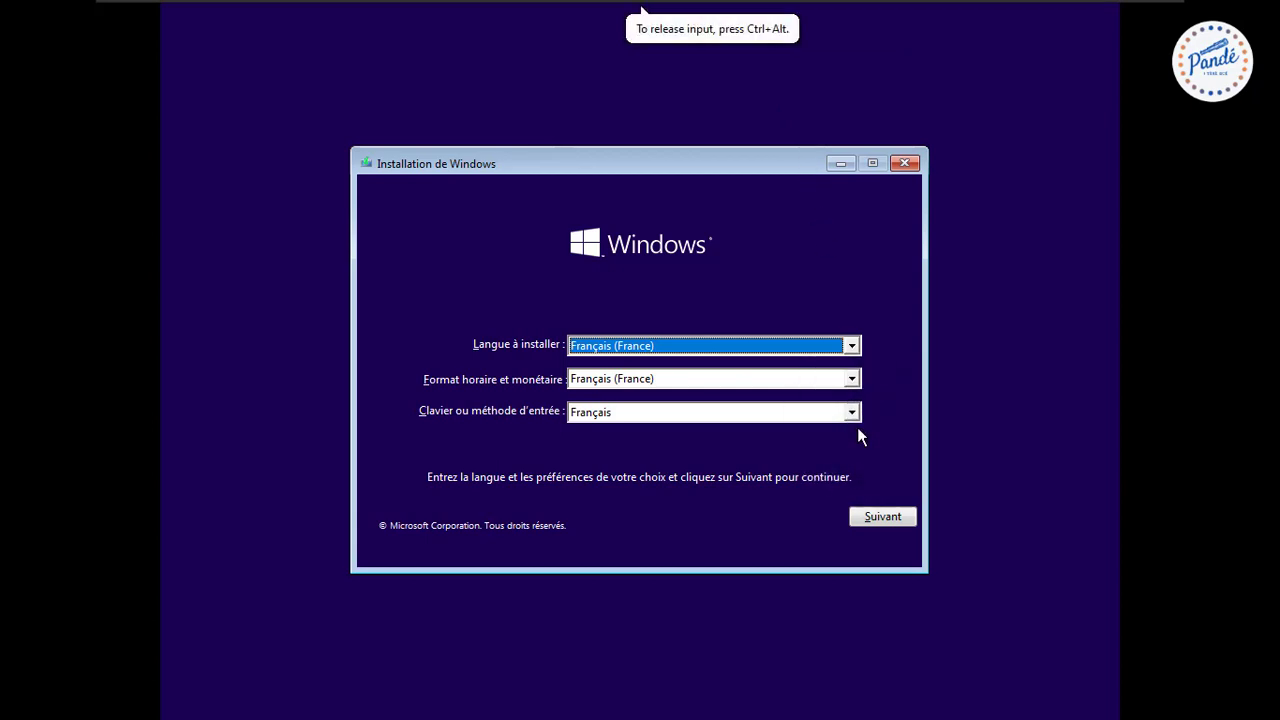
{"action": "left_click", "coordinate": [878, 515]}
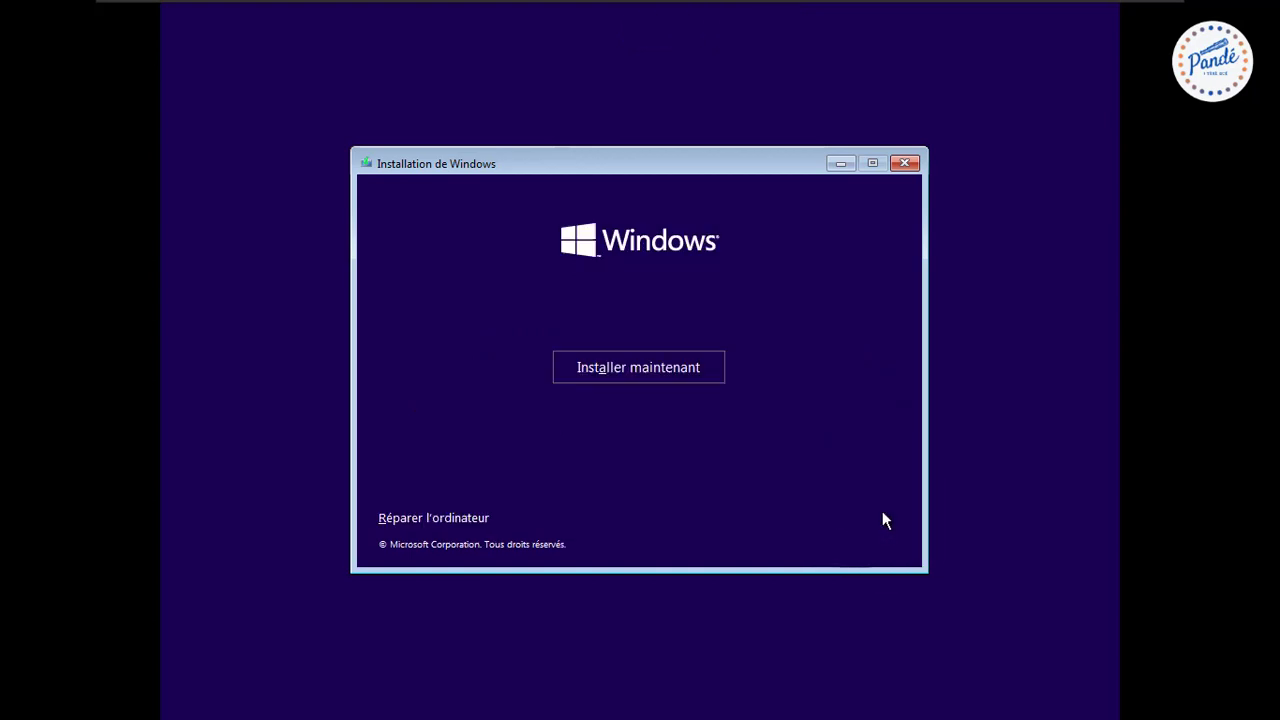
{"action": "left_click", "coordinate": [643, 373]}
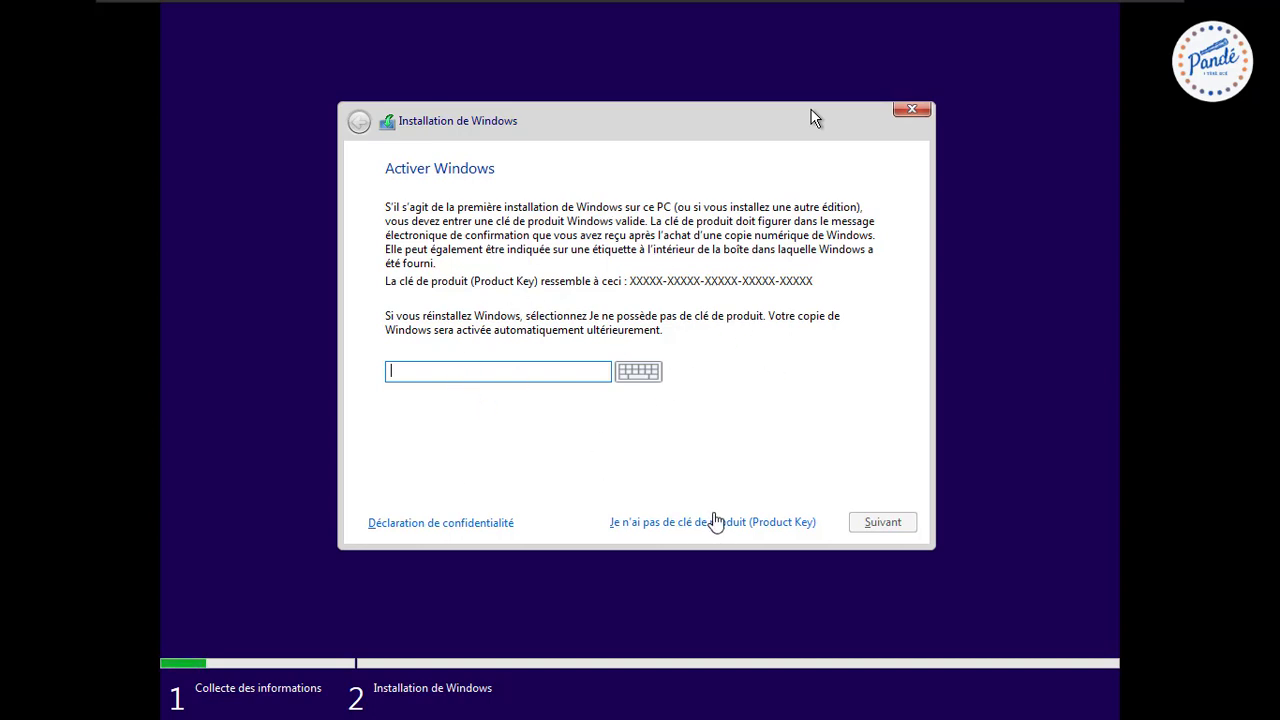
{"action": "left_click", "coordinate": [727, 523]}
{"action": "left_click", "coordinate": [668, 520]}
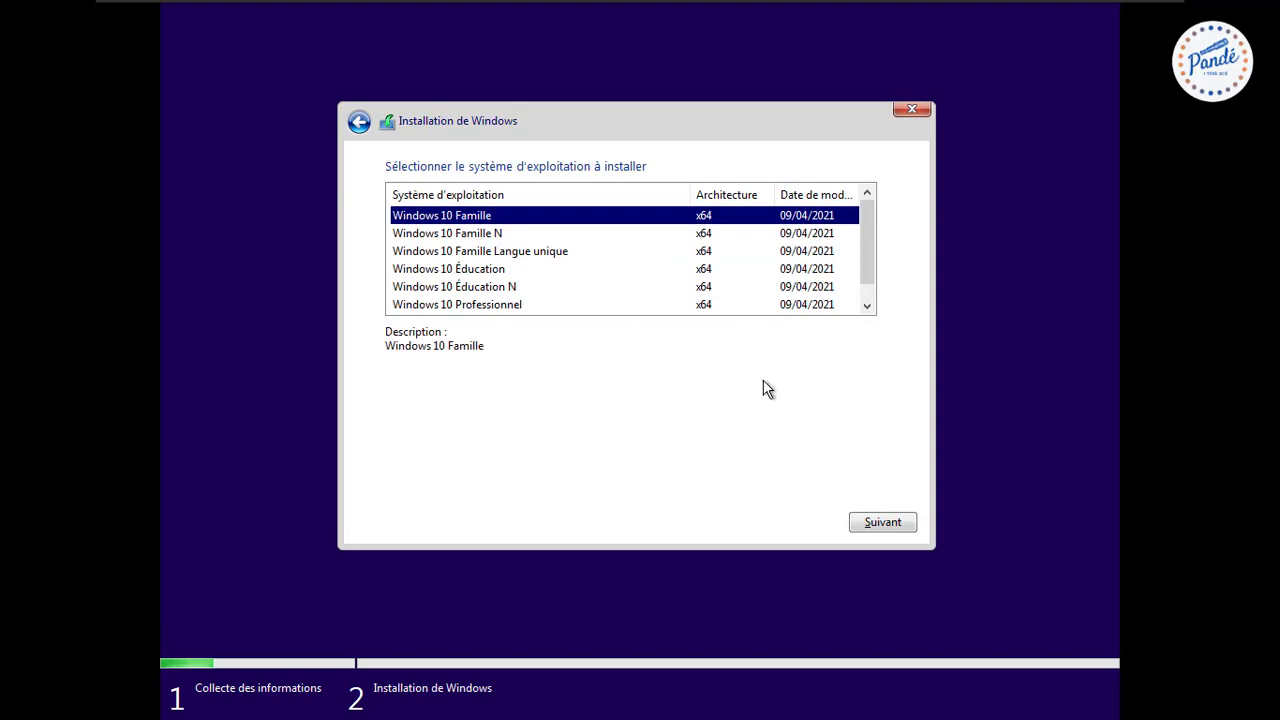
Step: Choose Windows 10 Professionnel as the operating system to install
{"action": "left_click", "coordinate": [872, 240]}
{"action": "left_click_drag", "start_coordinate": [872, 247], "coordinate": [871, 289]}
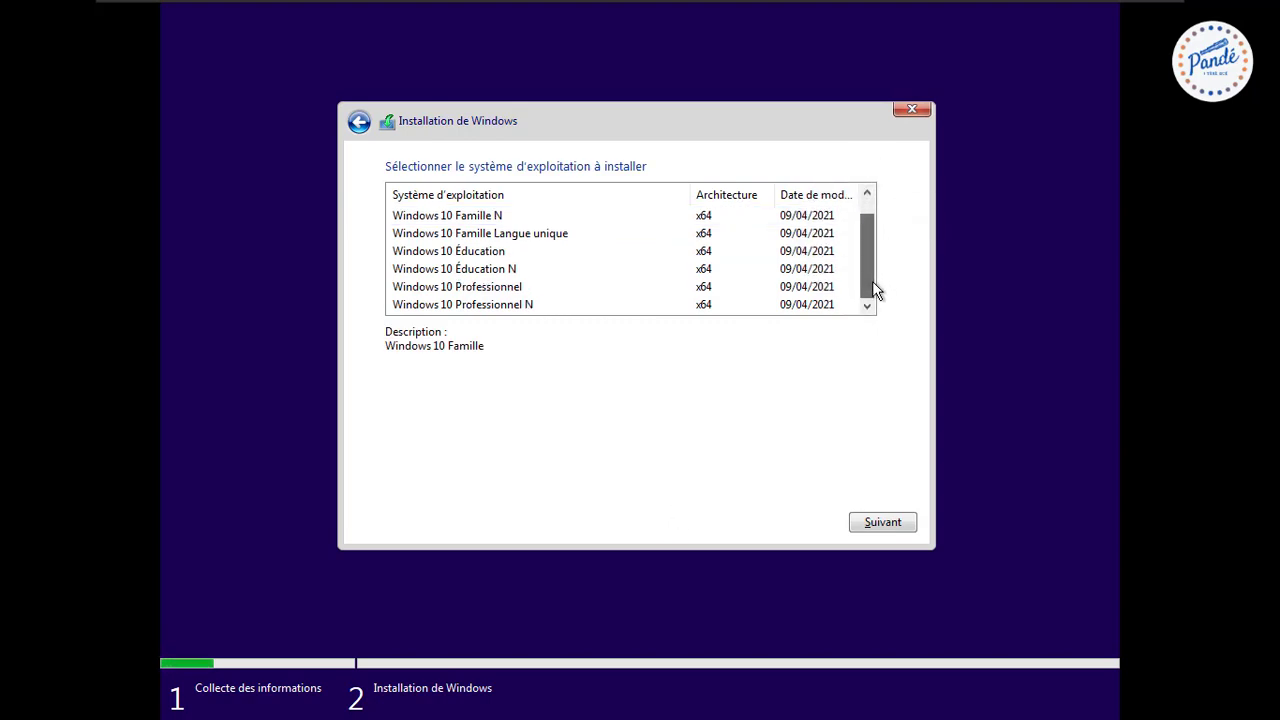
{"action": "left_click", "coordinate": [488, 287]}
{"action": "left_click", "coordinate": [868, 518]}
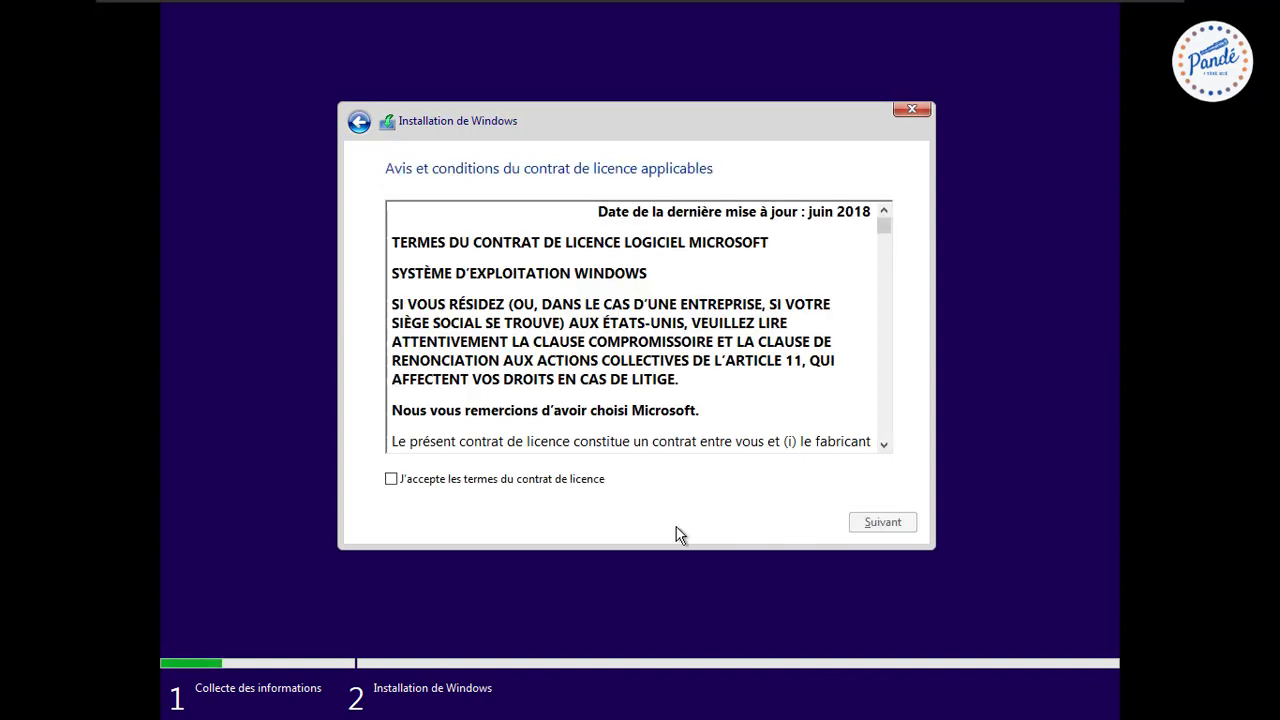
Step: Accept the licence terms and start a custom installation of Windows on the unallocated space of Lecteur 0
{"action": "left_click", "coordinate": [391, 479]}
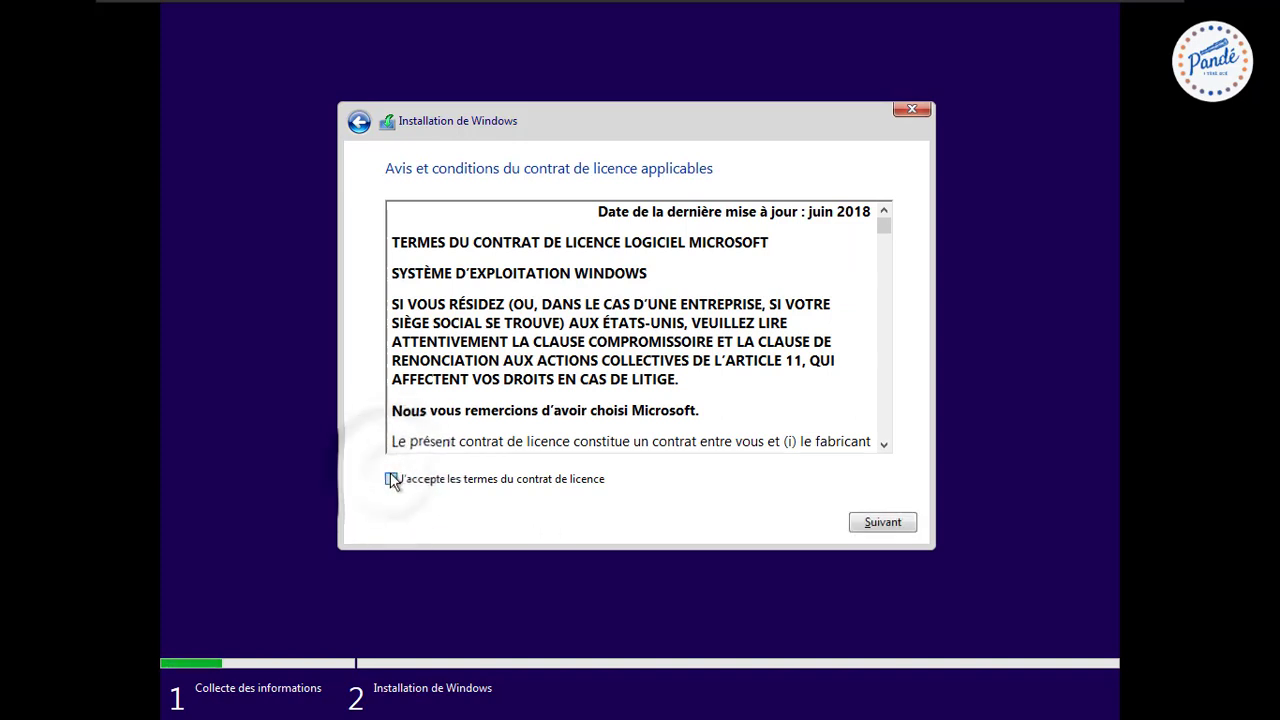
{"action": "left_click", "coordinate": [876, 529]}
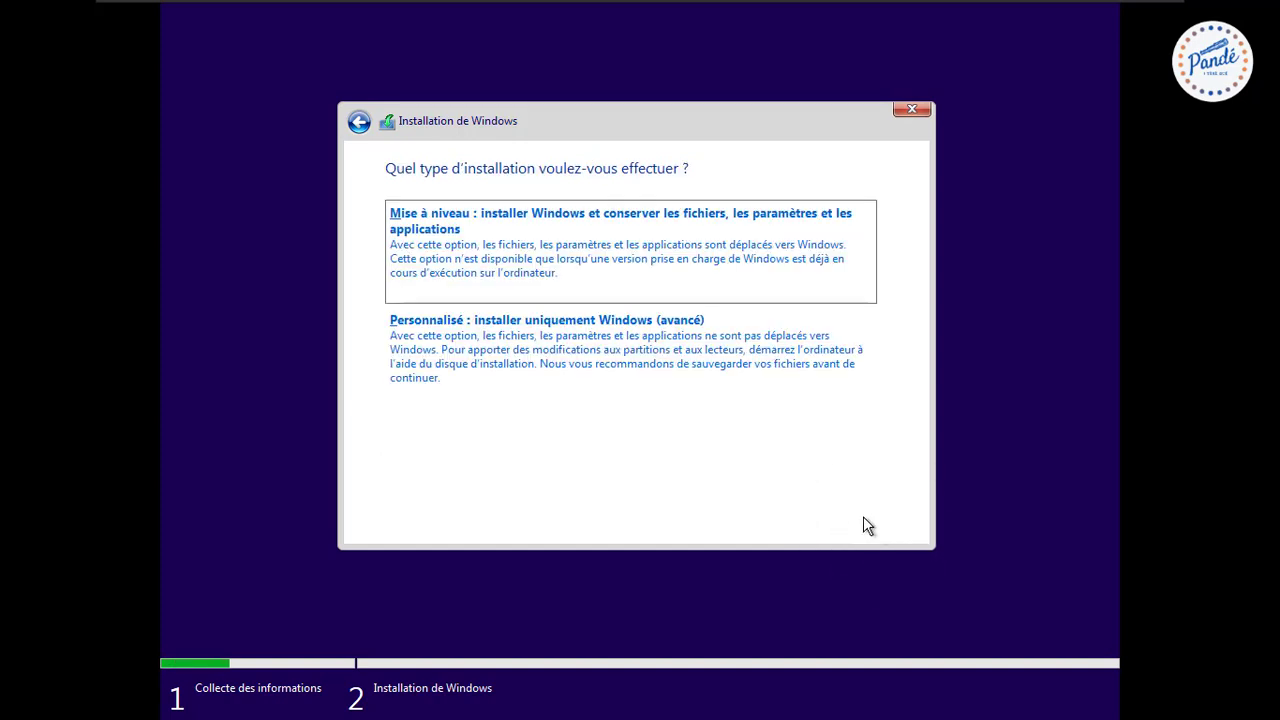
{"action": "left_click", "coordinate": [658, 377]}
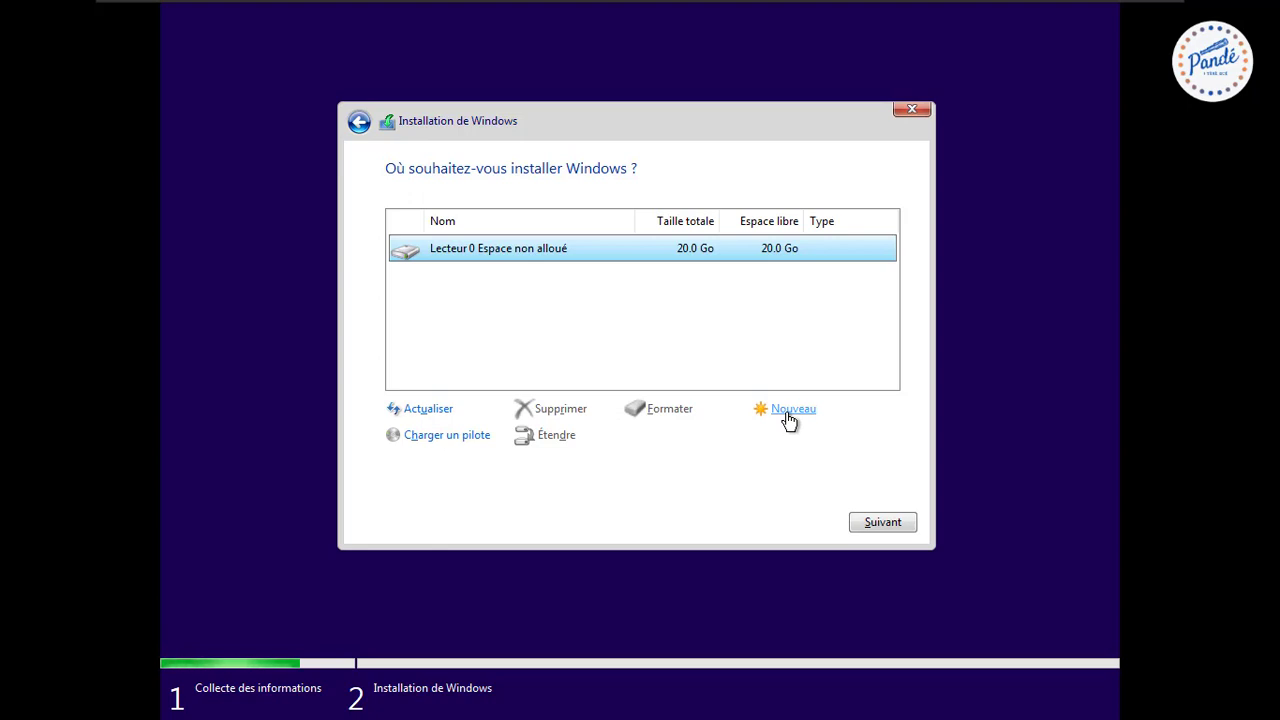
{"action": "left_click", "coordinate": [876, 525]}
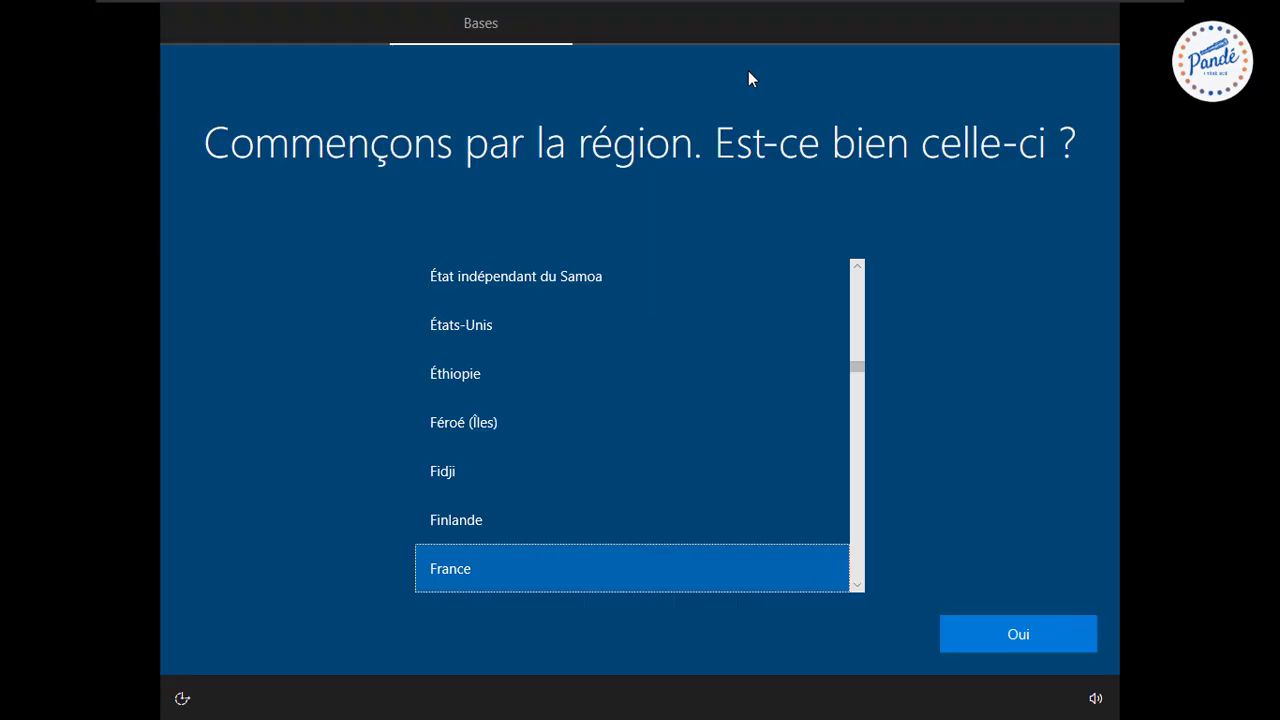
Step: Confirm France as the region and Français as the keyboard layout, skipping the second keyboard layout
{"action": "left_click", "coordinate": [1022, 612]}
{"action": "left_click", "coordinate": [1001, 634]}
{"action": "left_click", "coordinate": [1007, 634]}
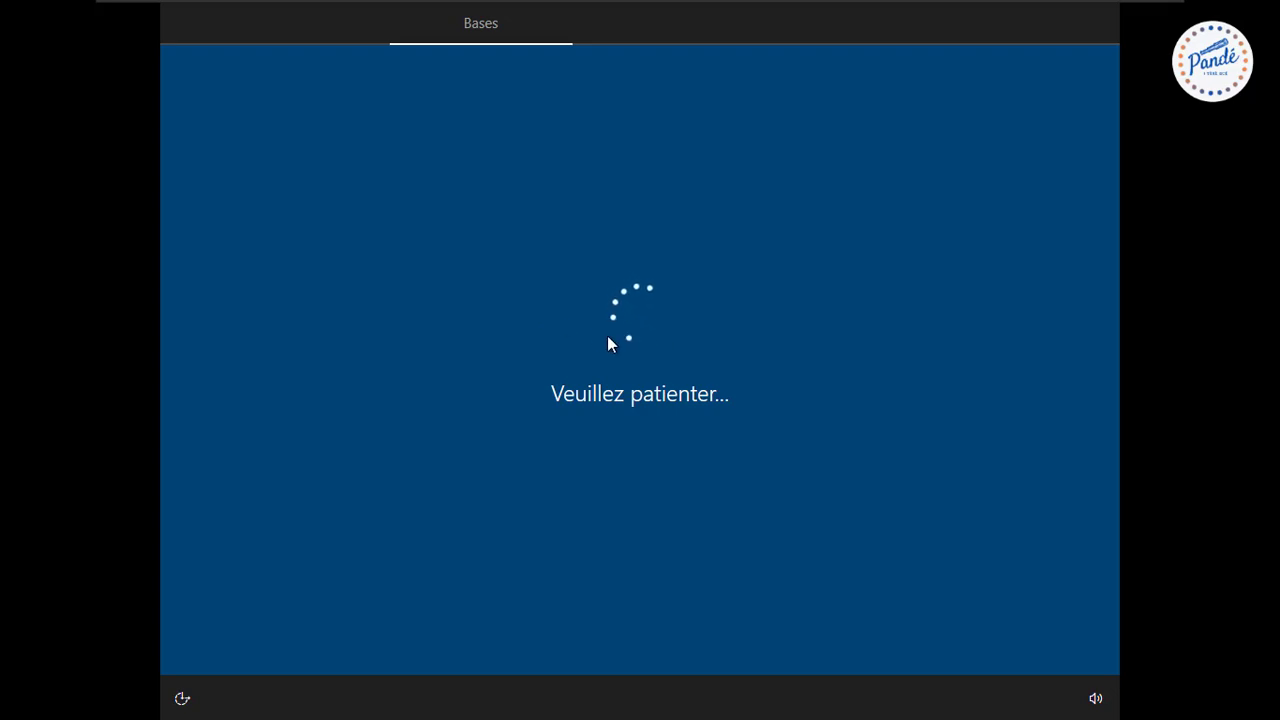
{"action": "left_click", "coordinate": [766, 72]}
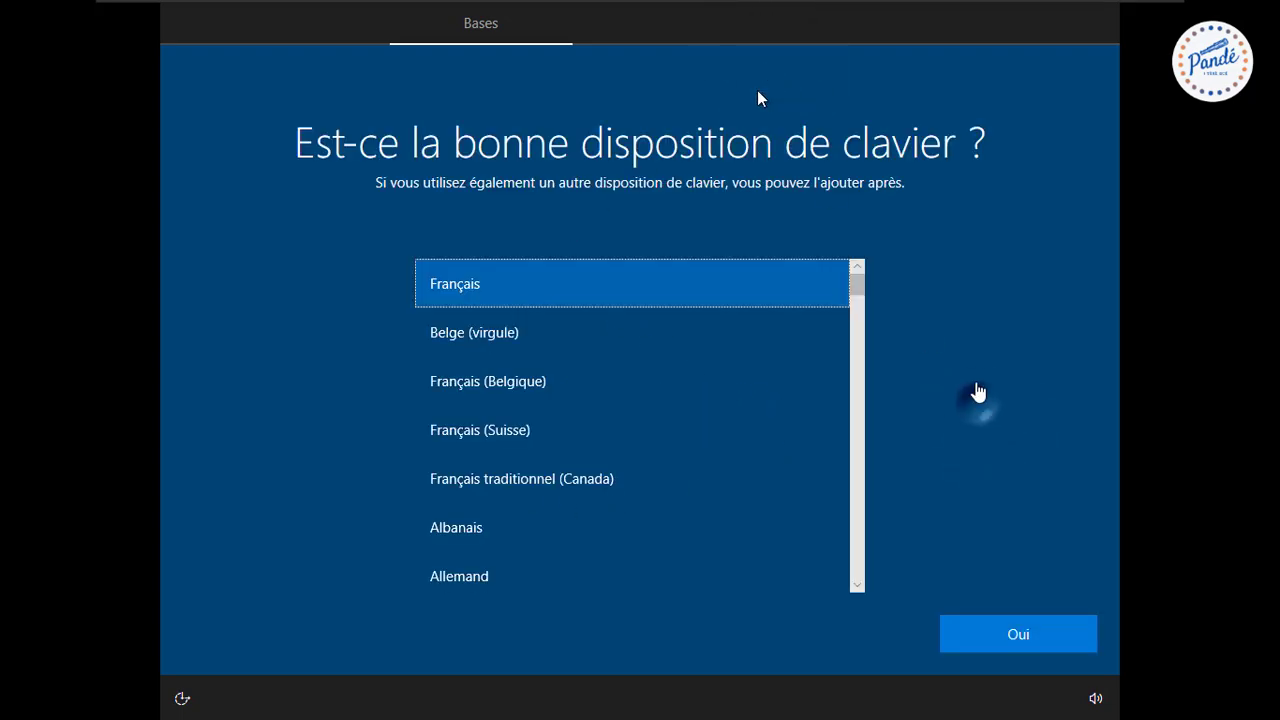
{"action": "left_click", "coordinate": [978, 645]}
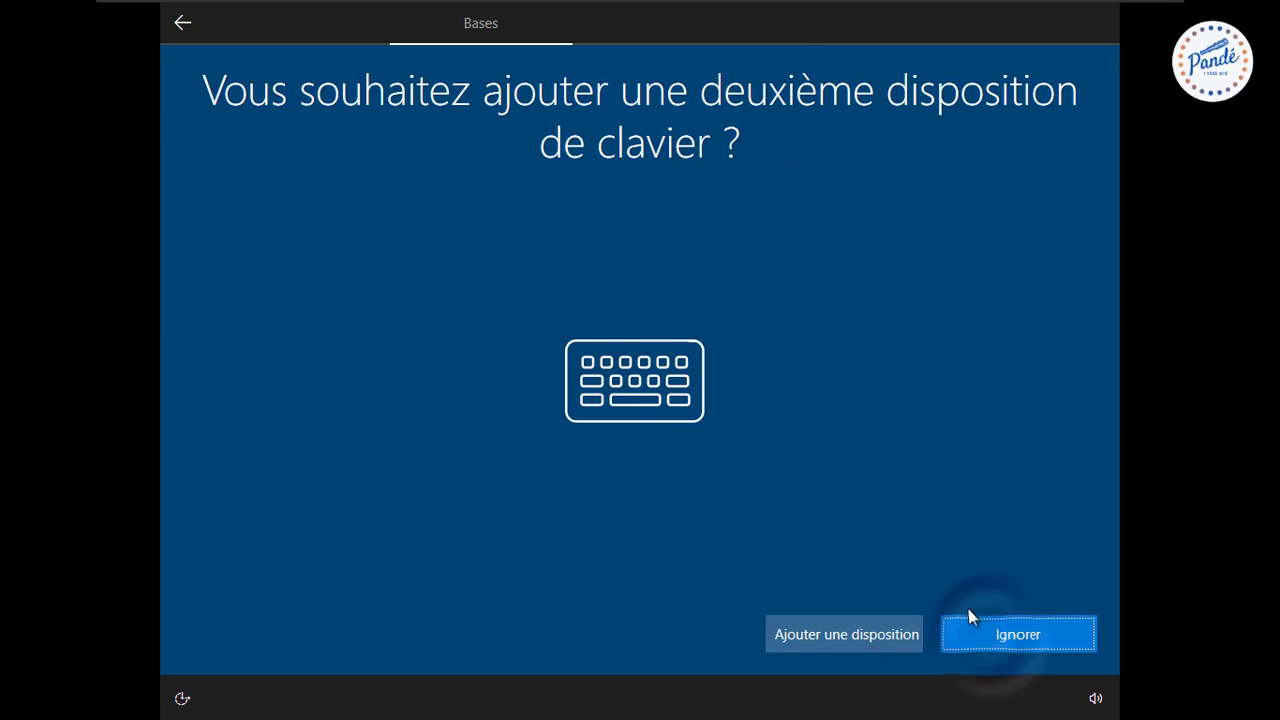
{"action": "left_click", "coordinate": [989, 638]}
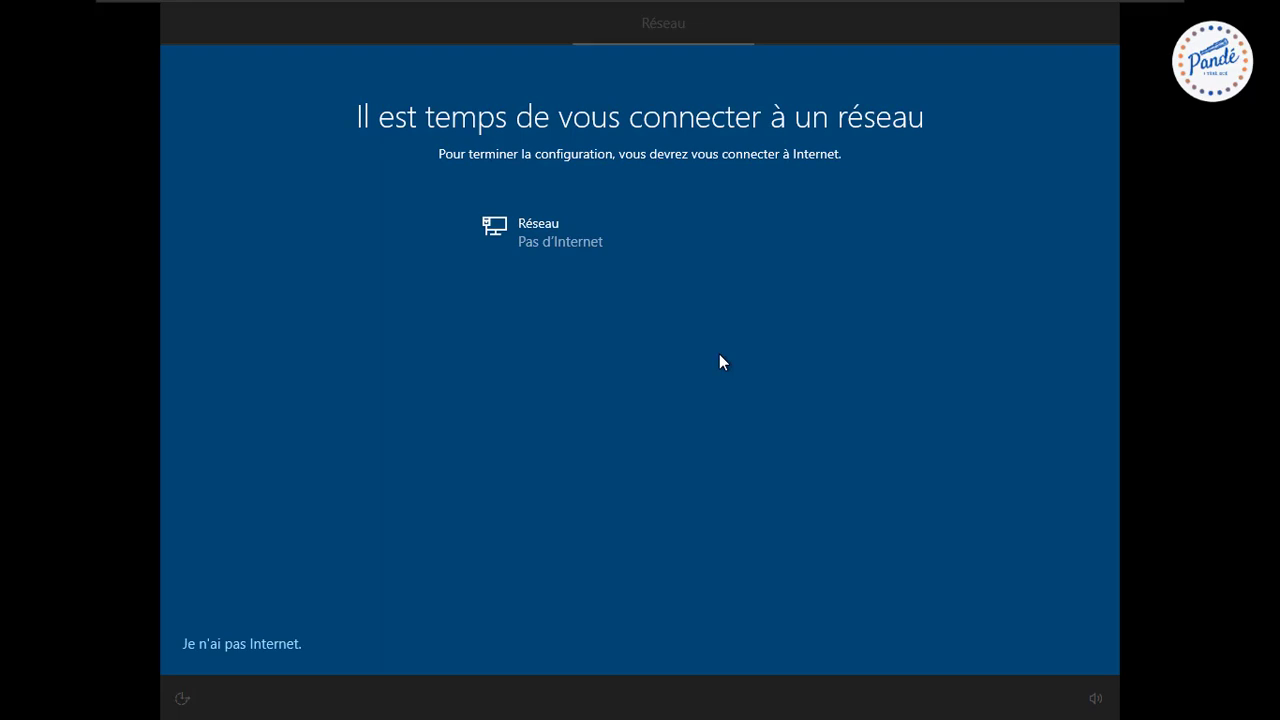
Step: Skip the Internet connection and continue with the limited installation
{"action": "left_click", "coordinate": [216, 643]}
{"action": "left_click", "coordinate": [217, 645]}
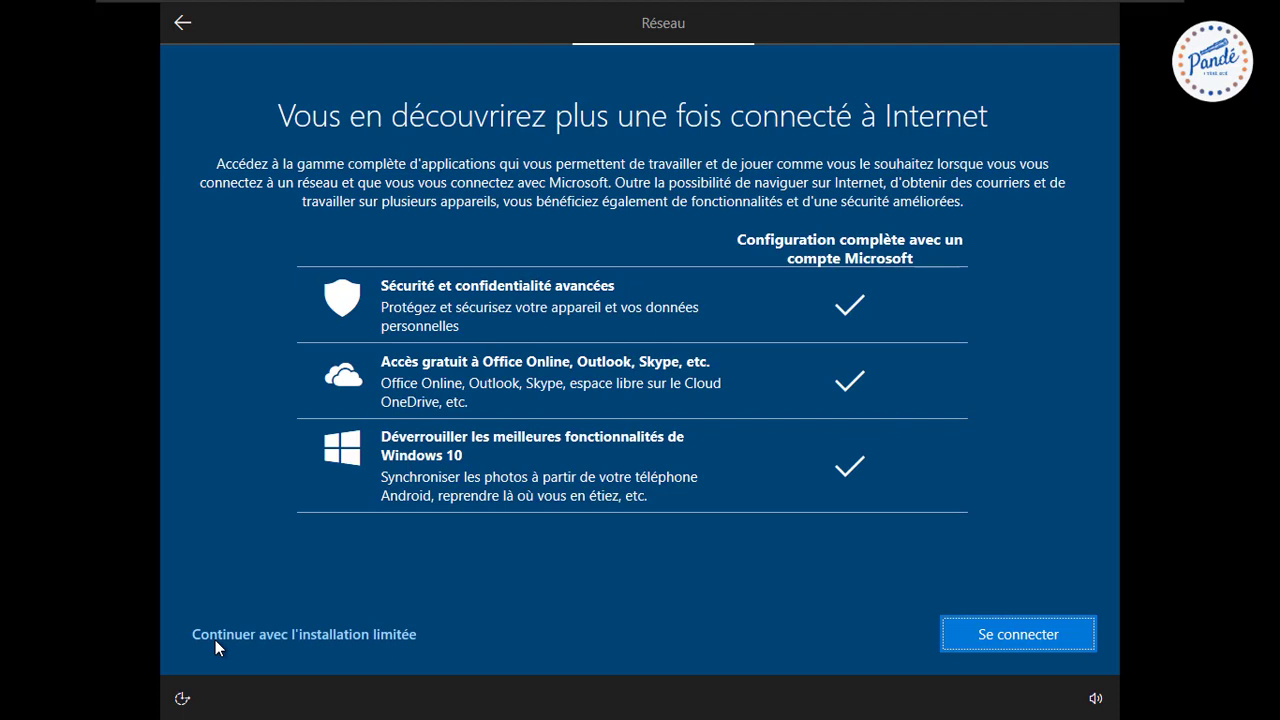
{"action": "left_click", "coordinate": [252, 634]}
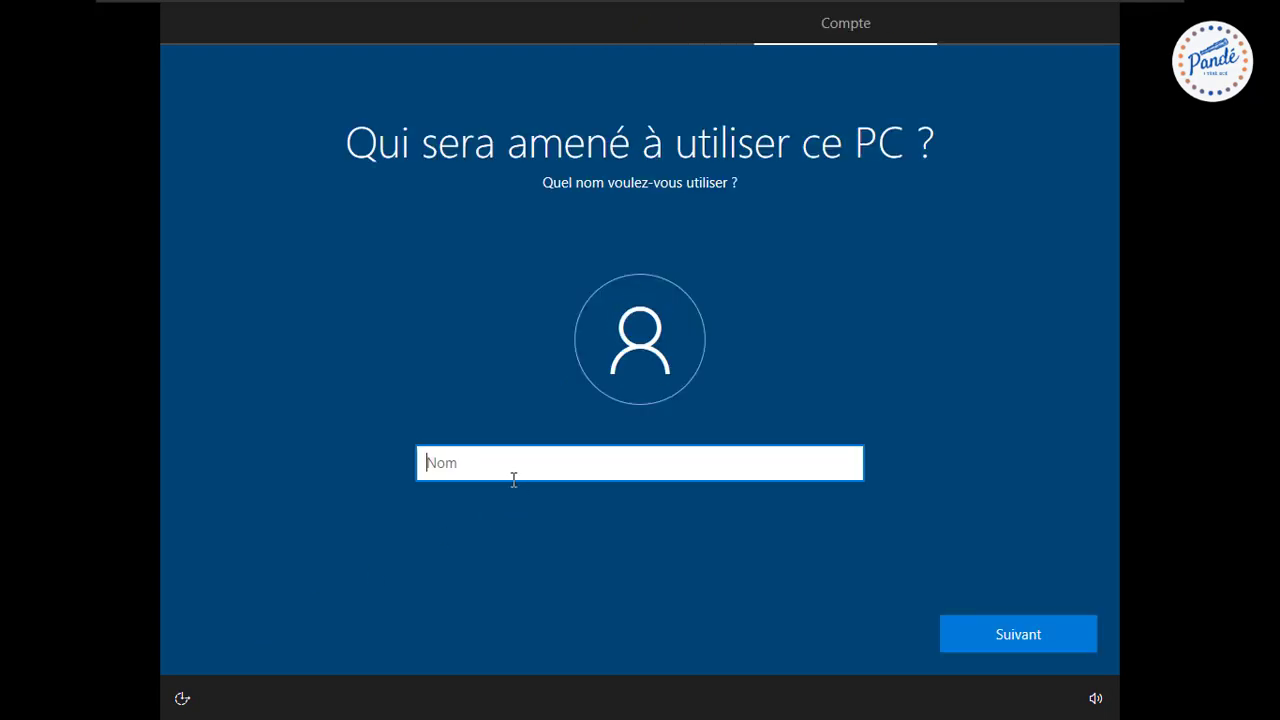
Step: Enter "Pandé Tutos Inf." as the name for the PC's user account and submit it
{"action": "type", "text": "P"}
{"action": "type", "text": "an"}
{"action": "type", "text": "dé"}
{"action": "type", "text": " Tutos "}
{"action": "type", "text": "Informat"}
{"action": "key", "text": "BackSpace"}
{"action": "key", "text": "BackSpace"}
{"action": "key", "text": "BackSpace"}
{"action": "key", "text": "BackSpace"}
{"action": "type", "text": "."}
{"action": "left_click", "coordinate": [974, 631]}
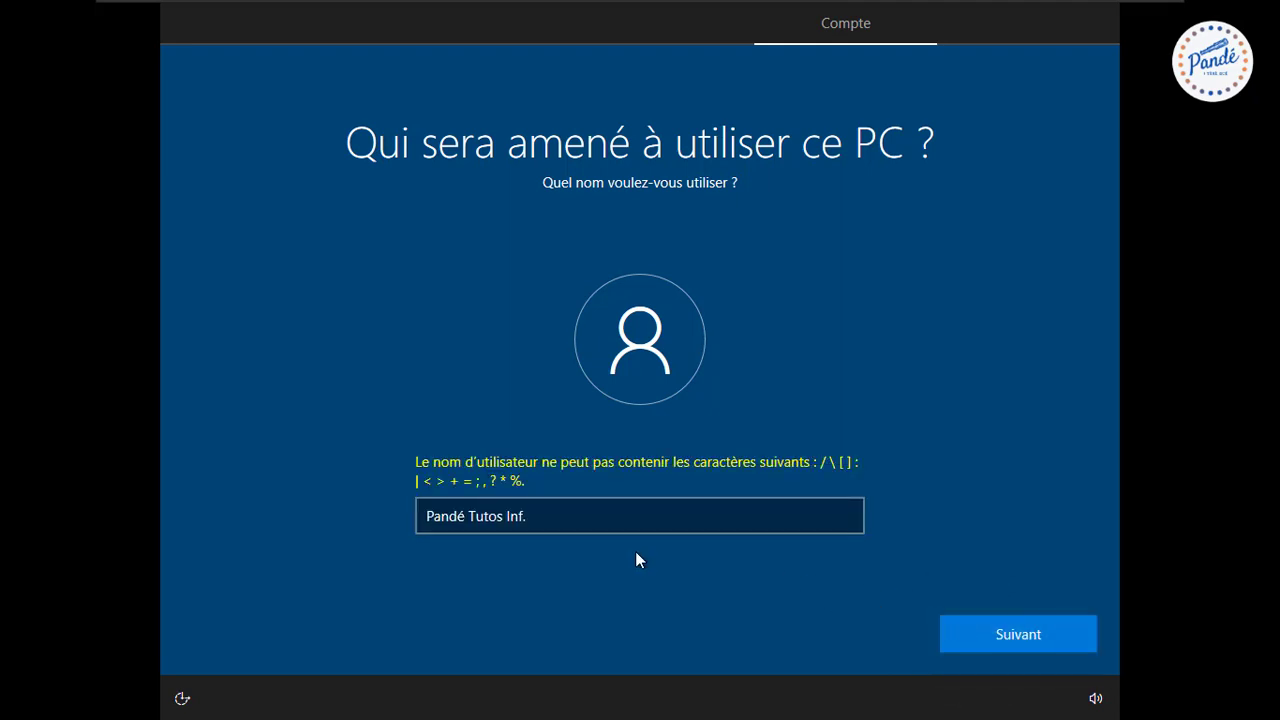
Step: Correct the user account name and continue with the account password left blank
{"action": "left_click", "coordinate": [576, 512]}
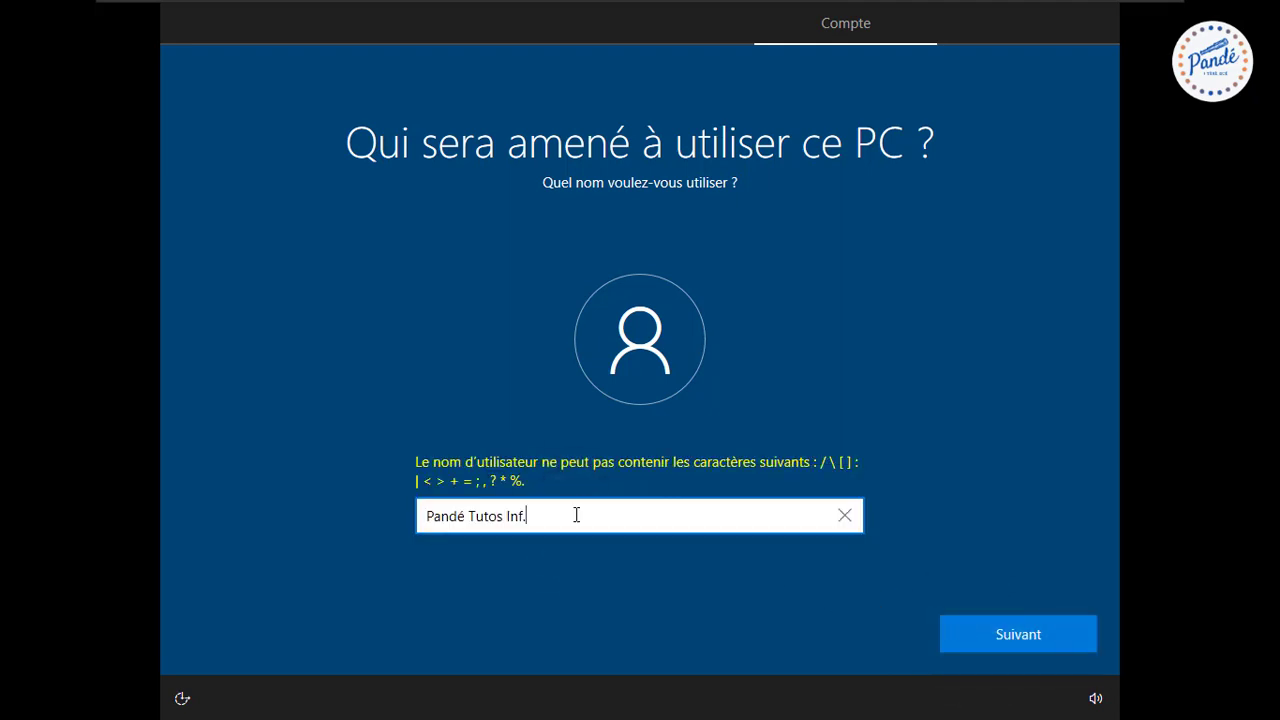
{"action": "left_click", "coordinate": [1052, 646]}
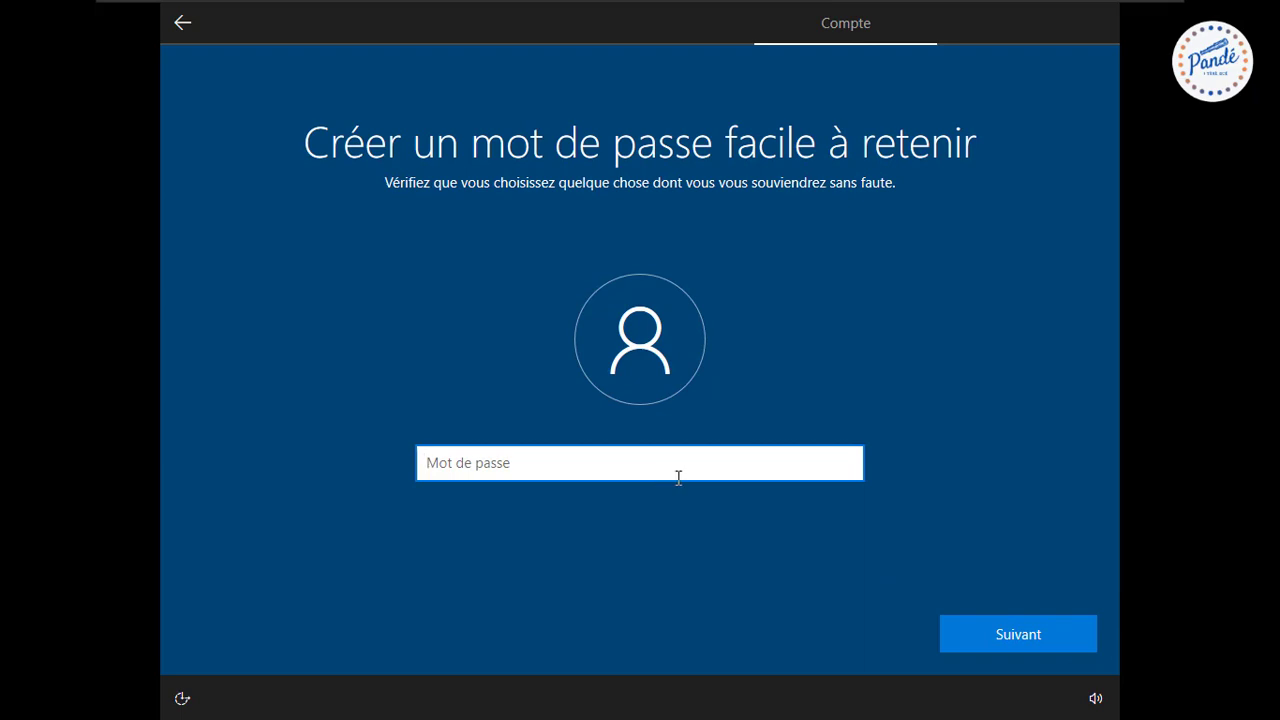
{"action": "left_click", "coordinate": [990, 632]}
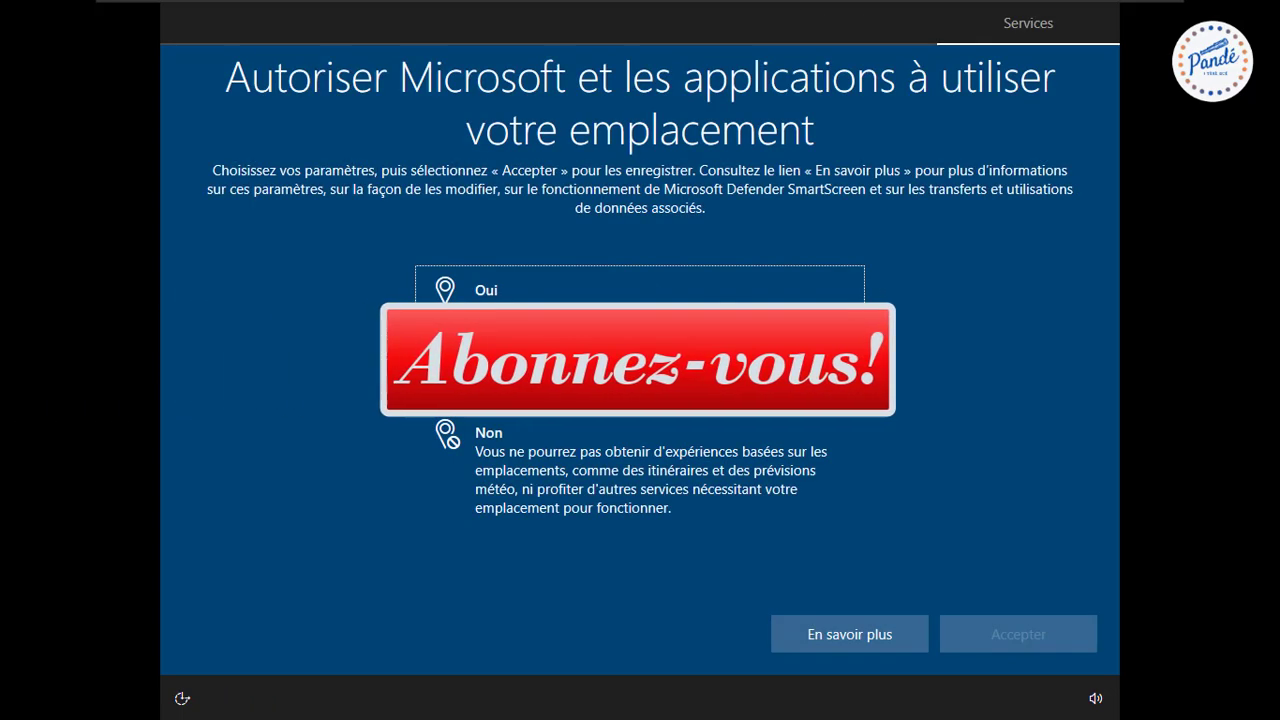
Step: Choose Non for letting Microsoft and apps use the location and for Localiser mon appareil, accepting both choices
{"action": "left_click", "coordinate": [737, 26]}
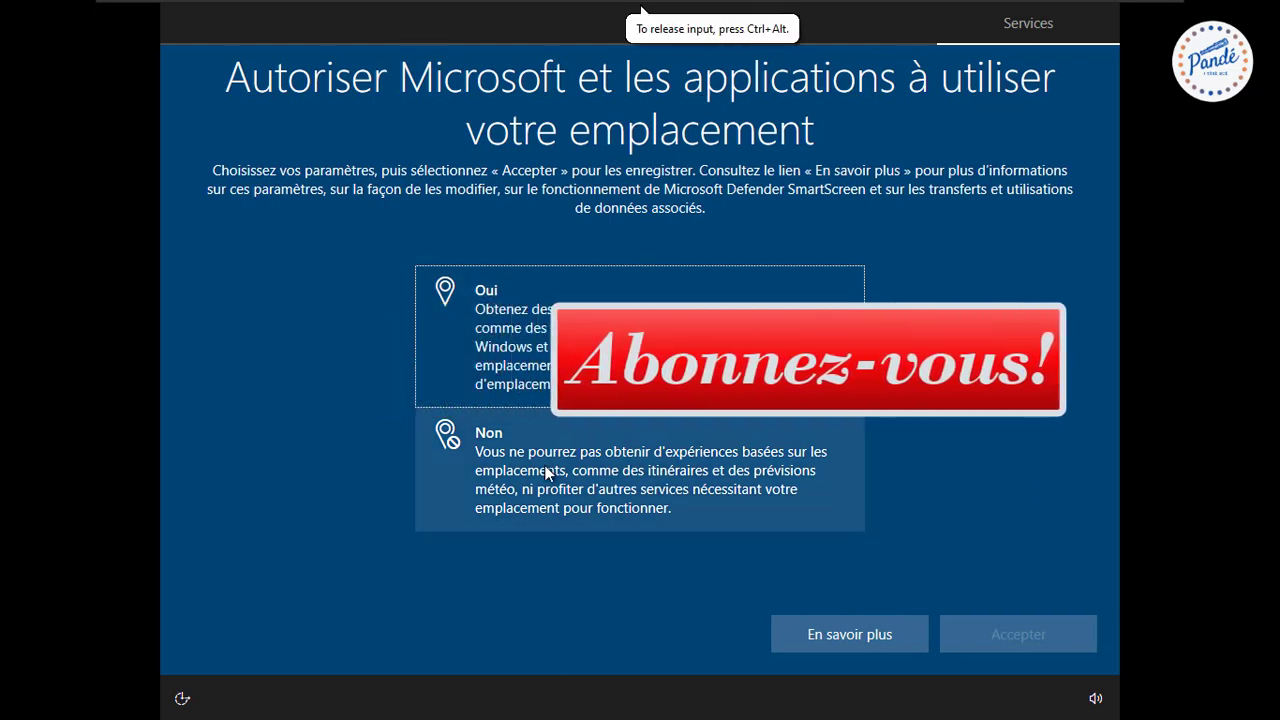
{"action": "left_click", "coordinate": [621, 481]}
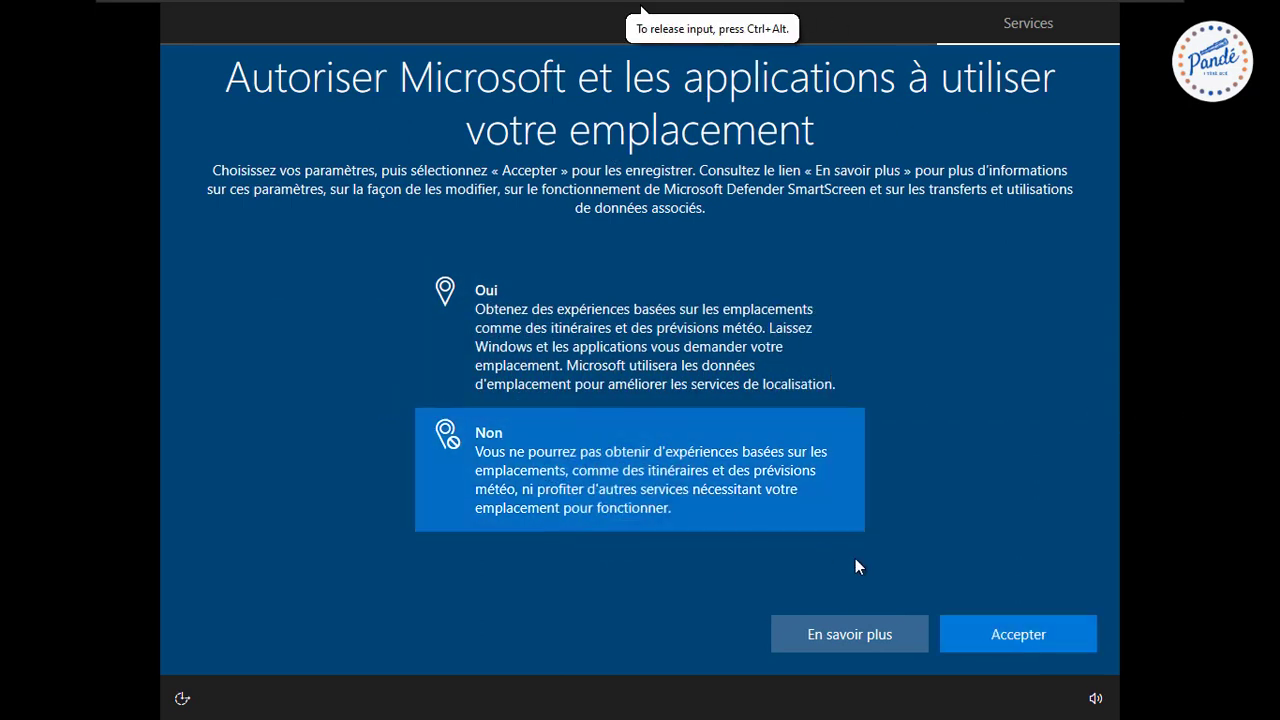
{"action": "left_click", "coordinate": [1016, 630]}
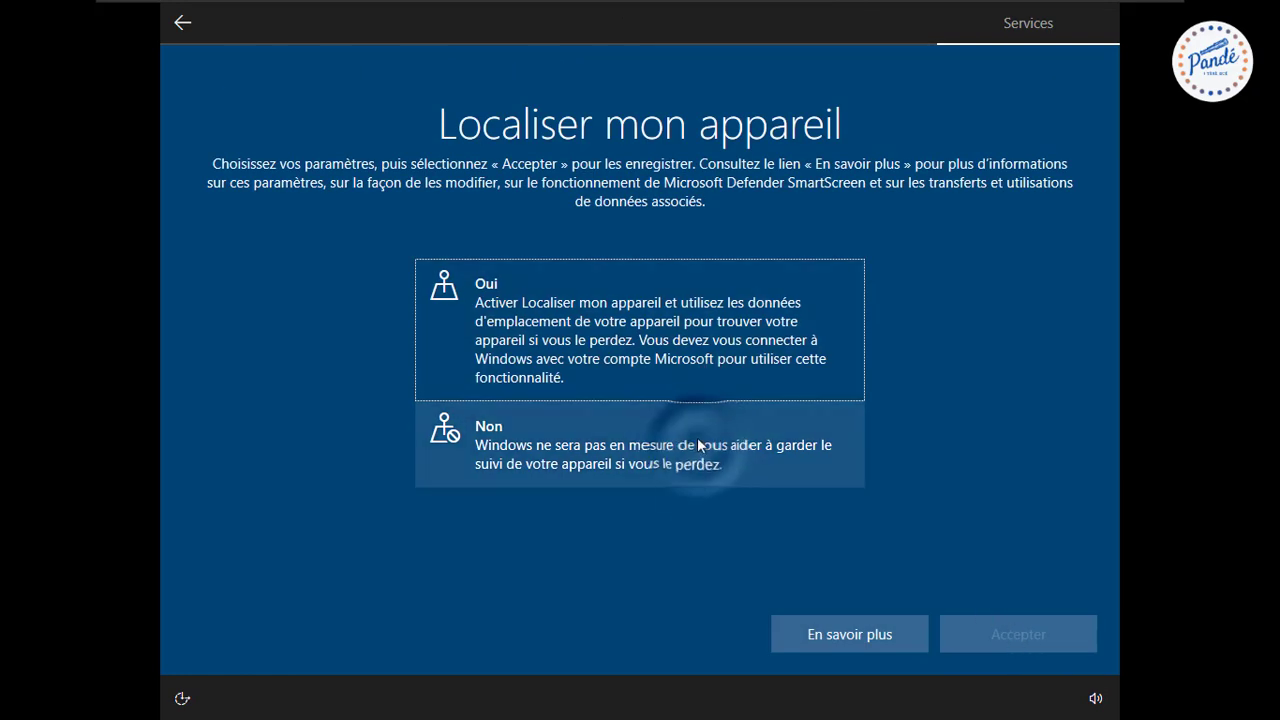
{"action": "left_click", "coordinate": [697, 445]}
{"action": "left_click", "coordinate": [998, 627]}
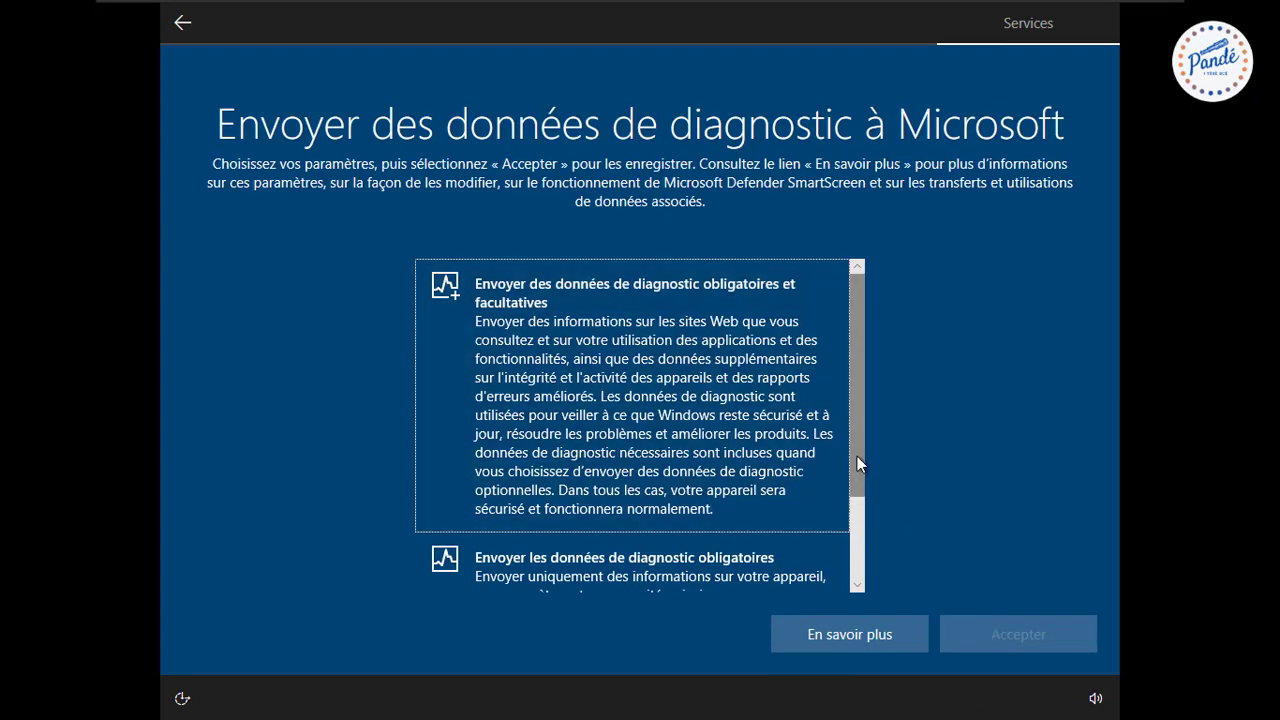
Step: Limit diagnostics to Envoyer les données de diagnostic obligatoires and choose Non for improving handwriting and typing, accepting both choices
{"action": "left_click_drag", "start_coordinate": [856, 457], "coordinate": [862, 561]}
{"action": "left_click", "coordinate": [722, 550]}
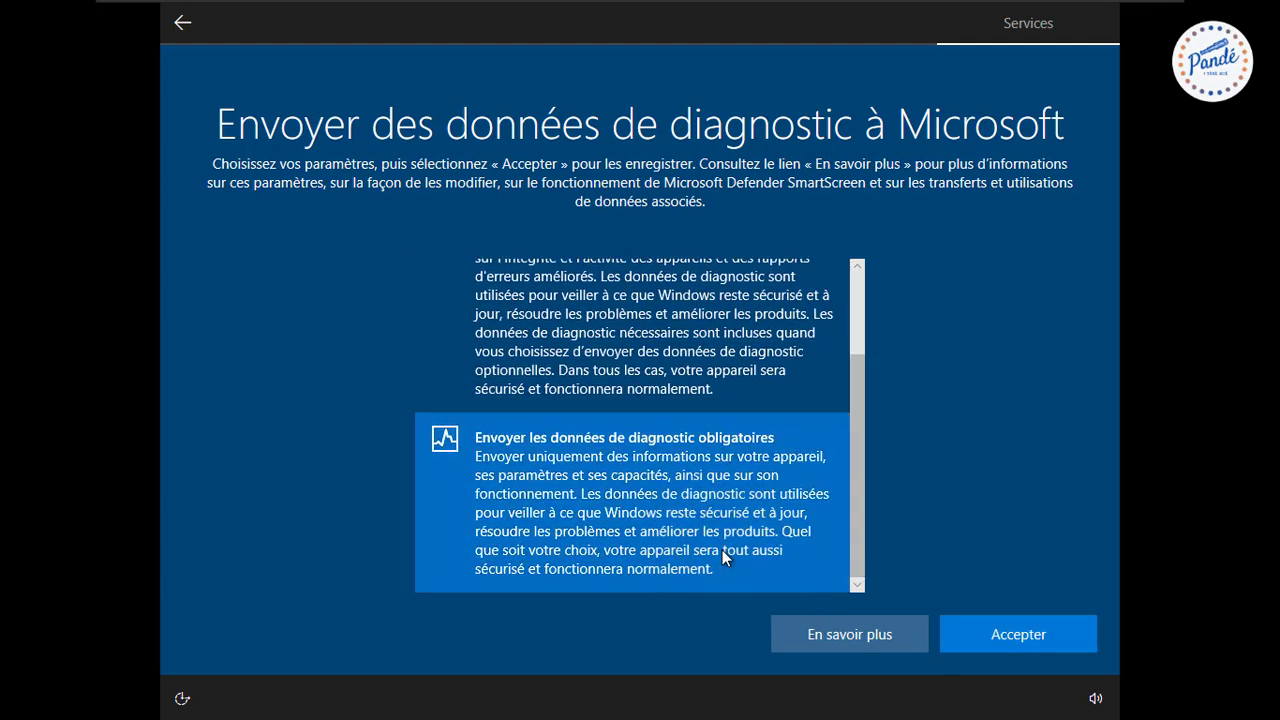
{"action": "left_click", "coordinate": [993, 650]}
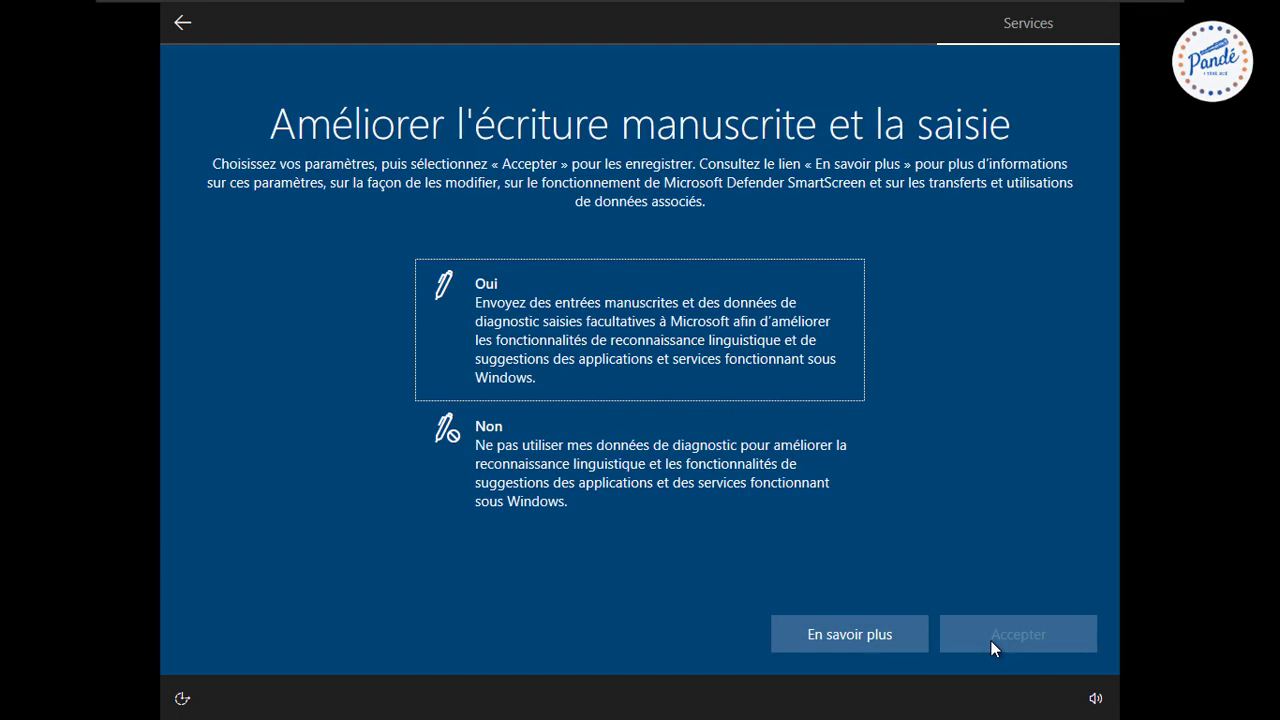
{"action": "left_click", "coordinate": [734, 497]}
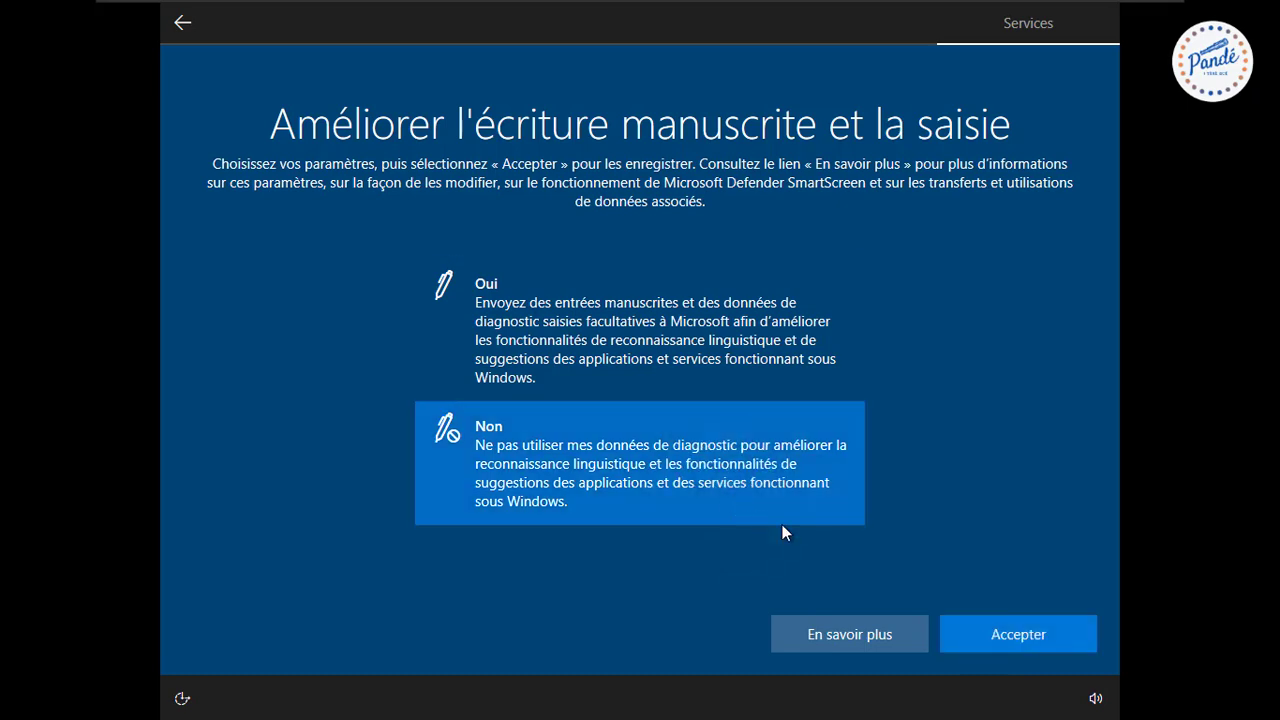
{"action": "left_click", "coordinate": [1048, 641]}
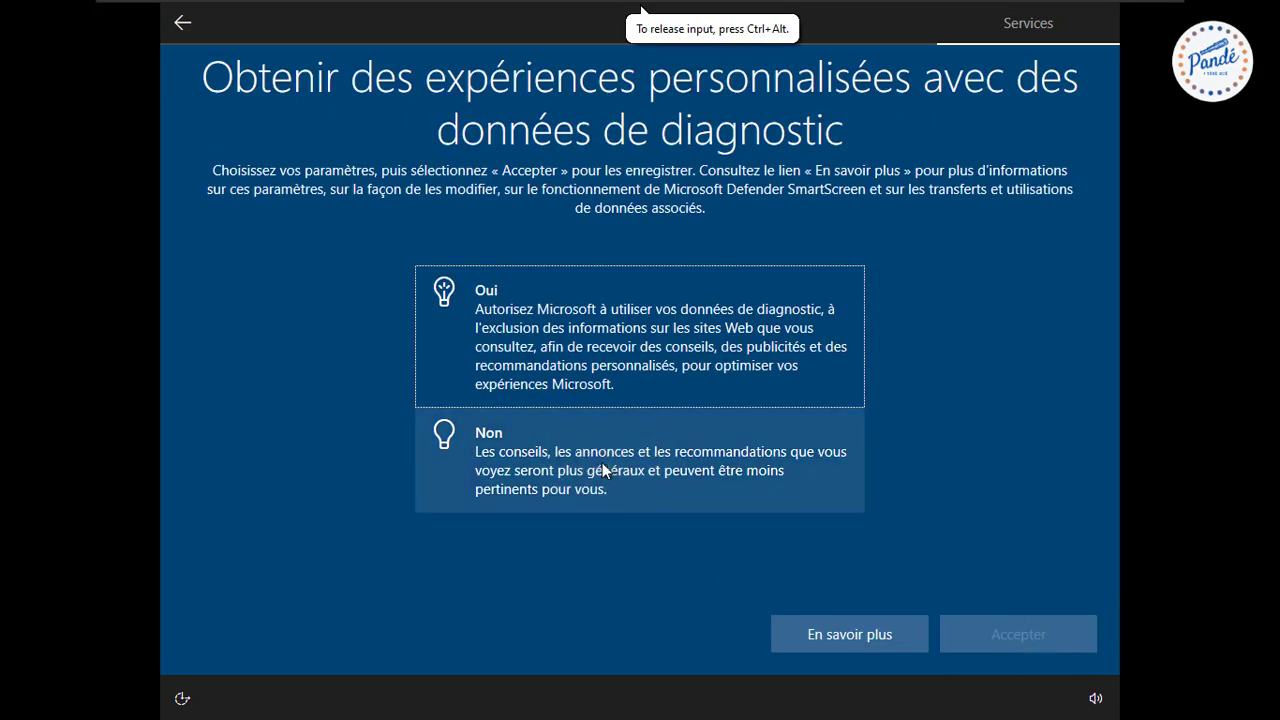
Step: Choose Non for personalised experiences with diagnostic data and for app use of the advertising ID, accepting both choices
{"action": "left_click", "coordinate": [602, 462]}
{"action": "left_click", "coordinate": [1018, 632]}
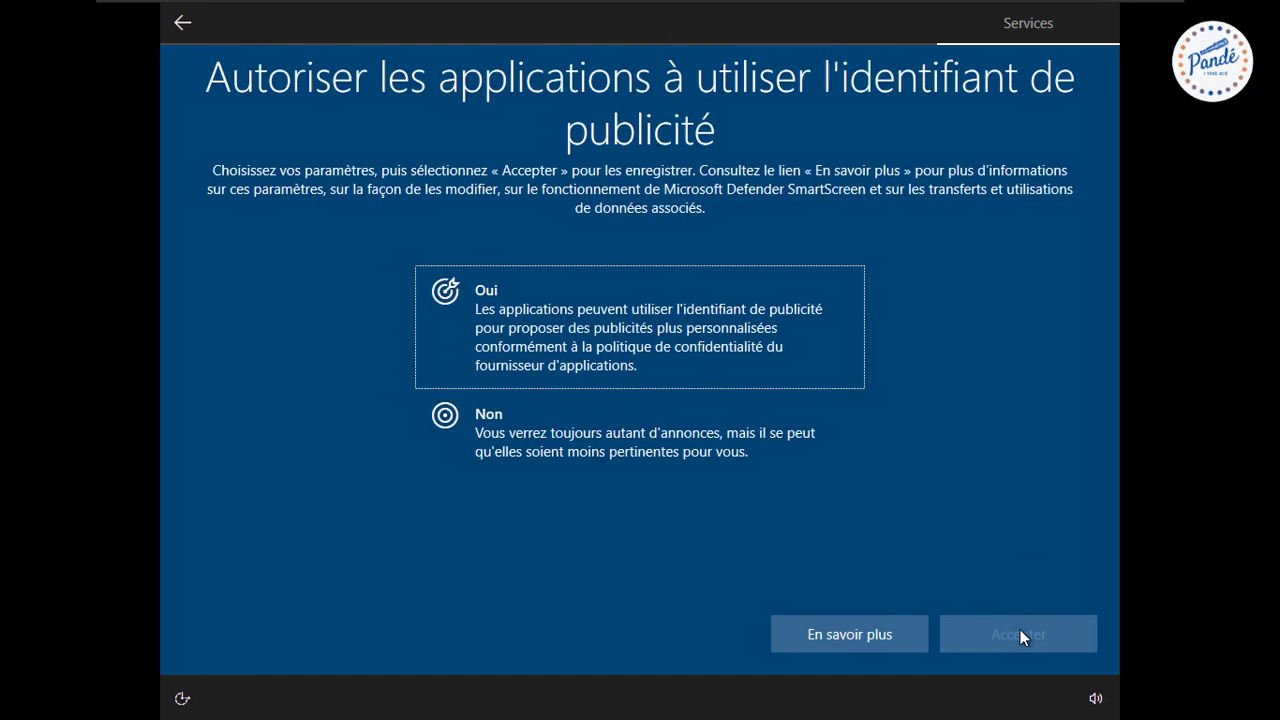
{"action": "left_click", "coordinate": [702, 451]}
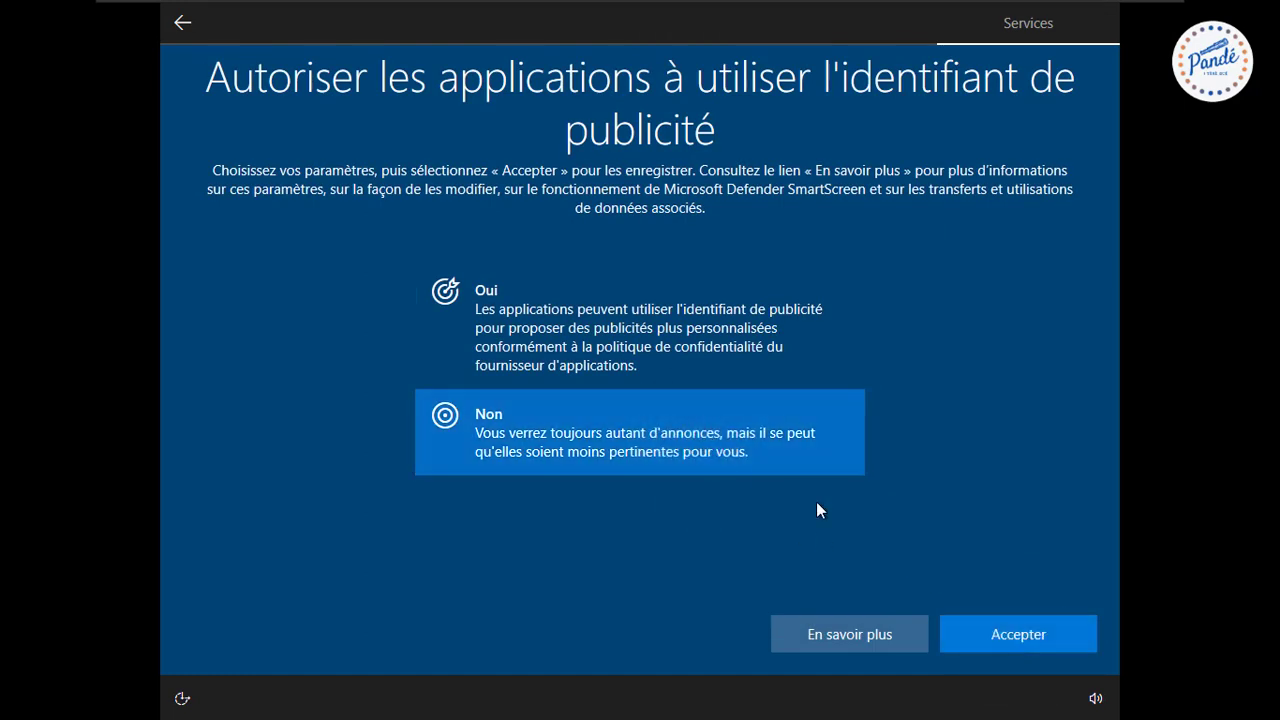
{"action": "left_click", "coordinate": [999, 633]}
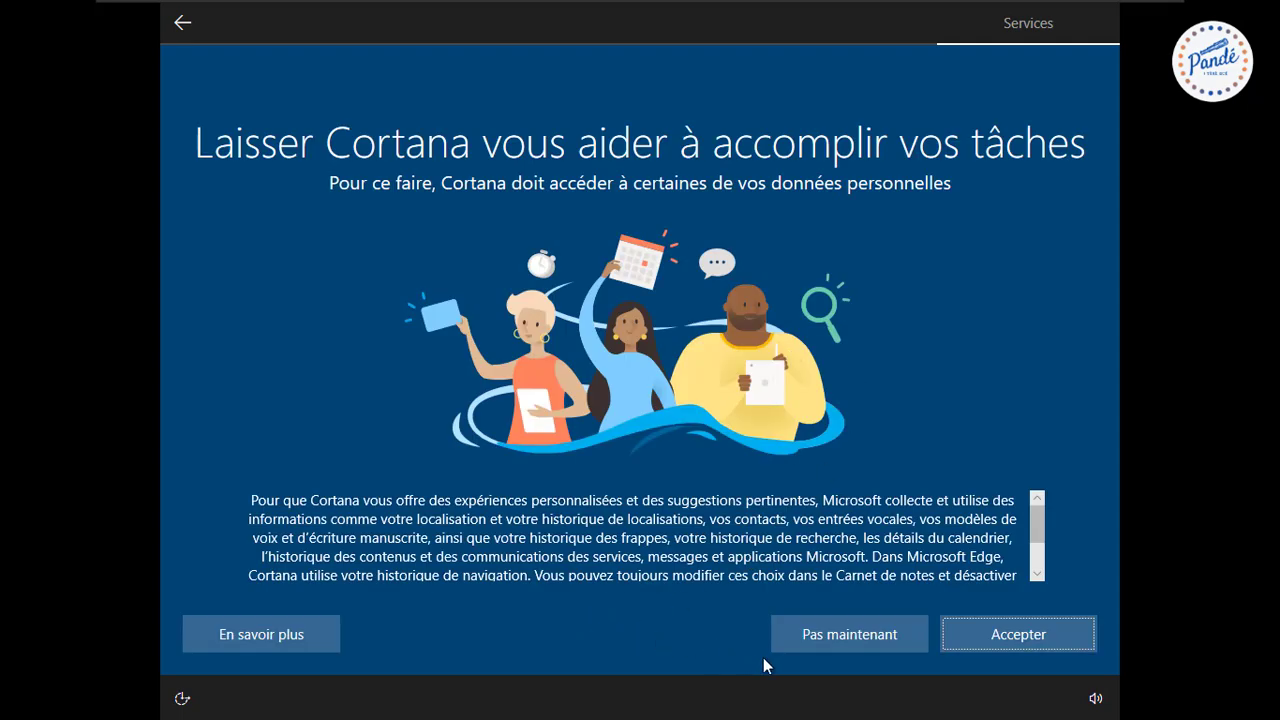
Step: Postpone Cortana setup with Pas maintenant and allow other PCs and devices on the network to detect this PC
{"action": "left_click", "coordinate": [896, 640]}
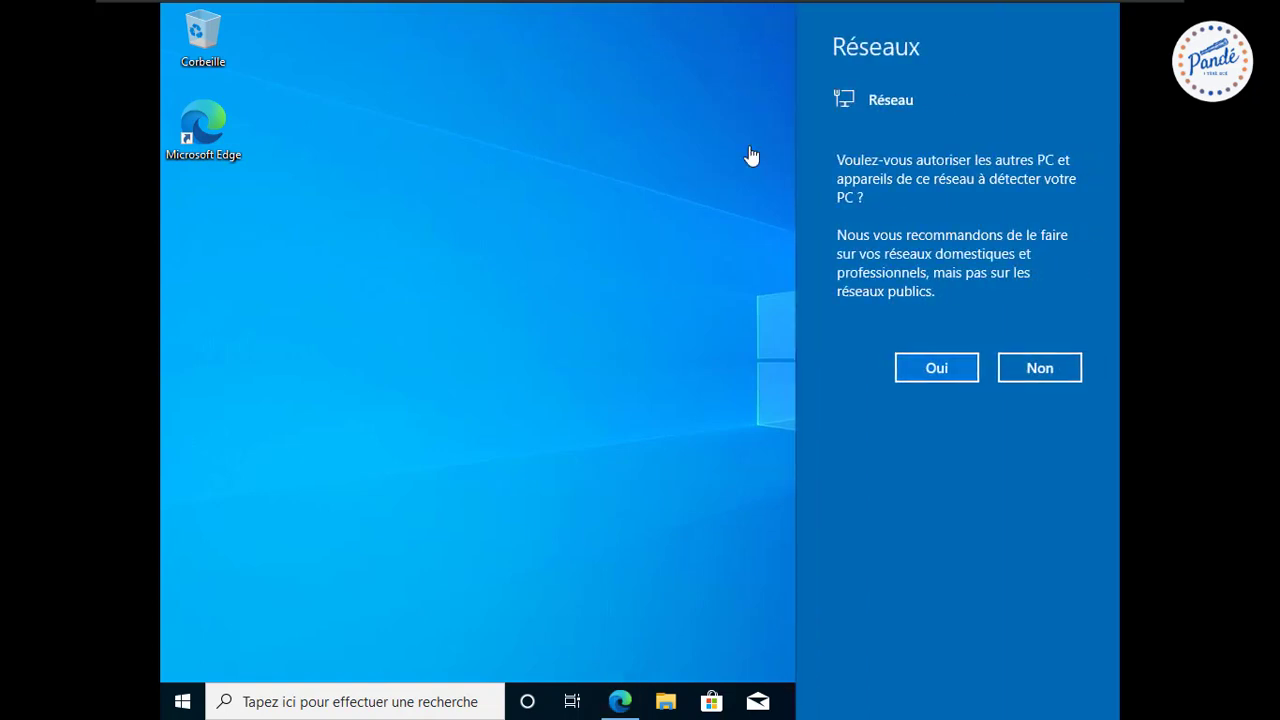
{"action": "left_click", "coordinate": [928, 369]}
{"action": "left_click", "coordinate": [522, 473]}
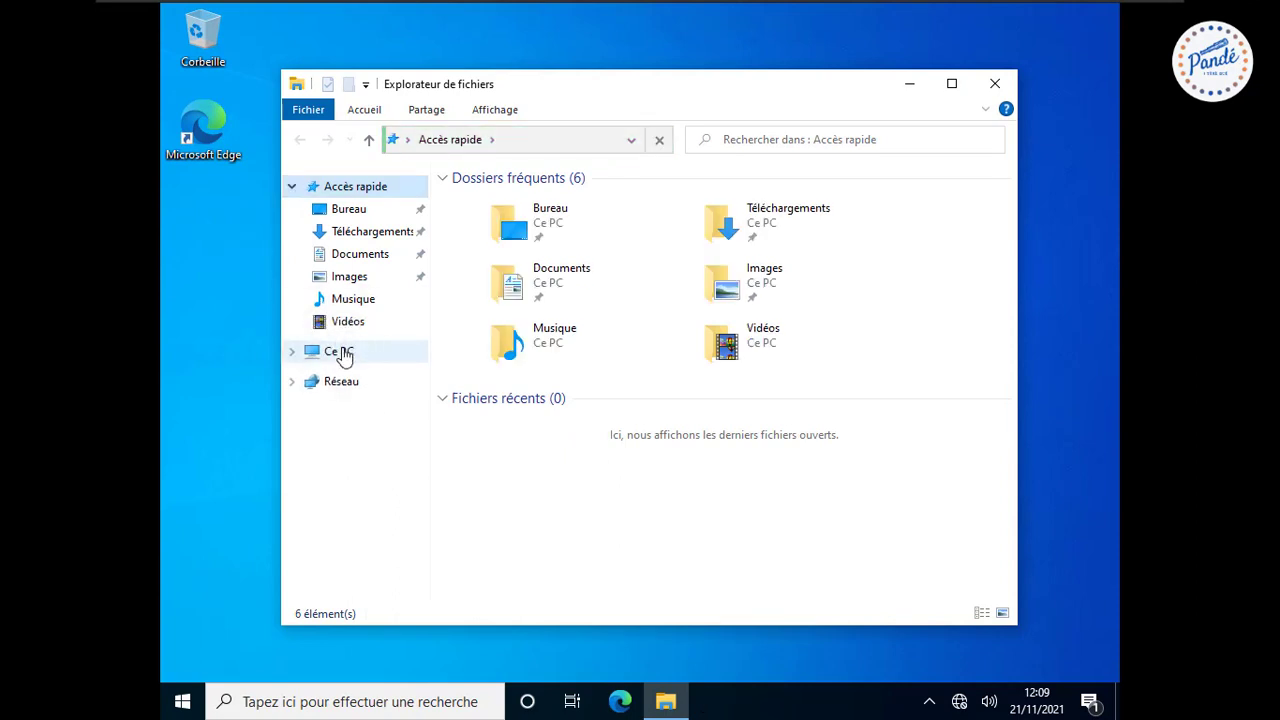
Step: Open the properties of Ce PC to view the device specifications, and close File Explorer
{"action": "right_click", "coordinate": [343, 356]}
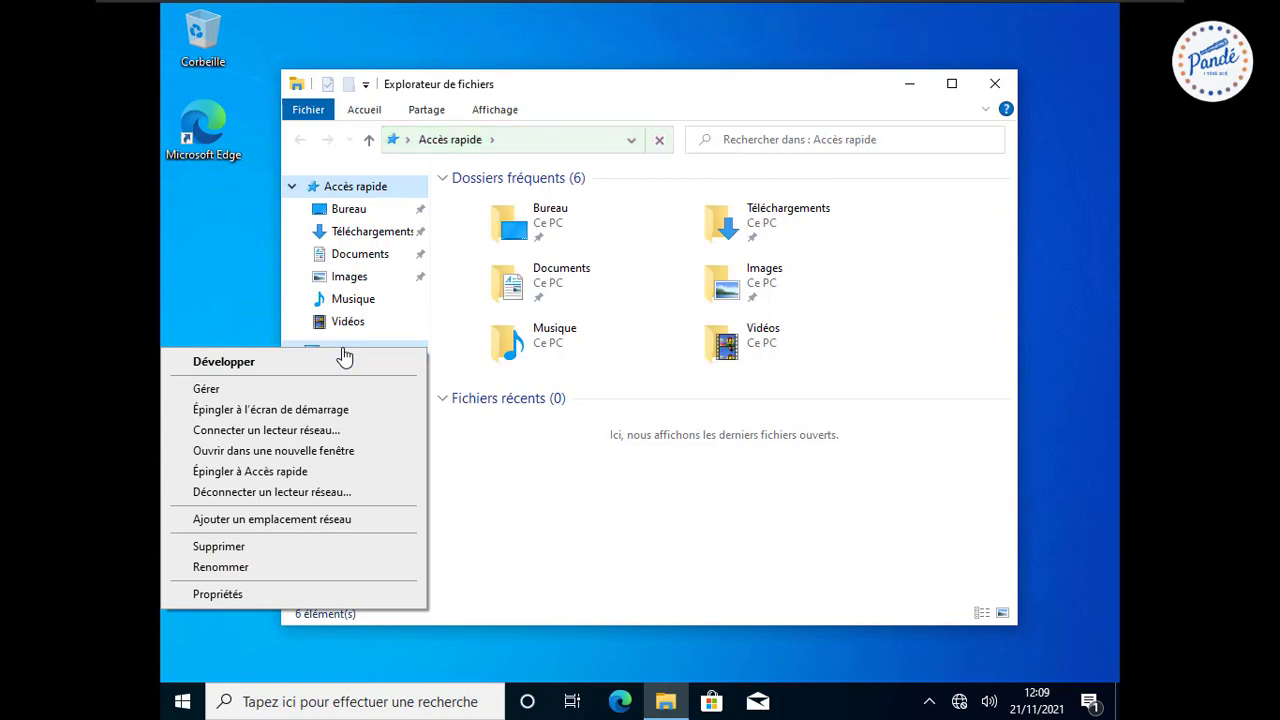
{"action": "left_click", "coordinate": [238, 594]}
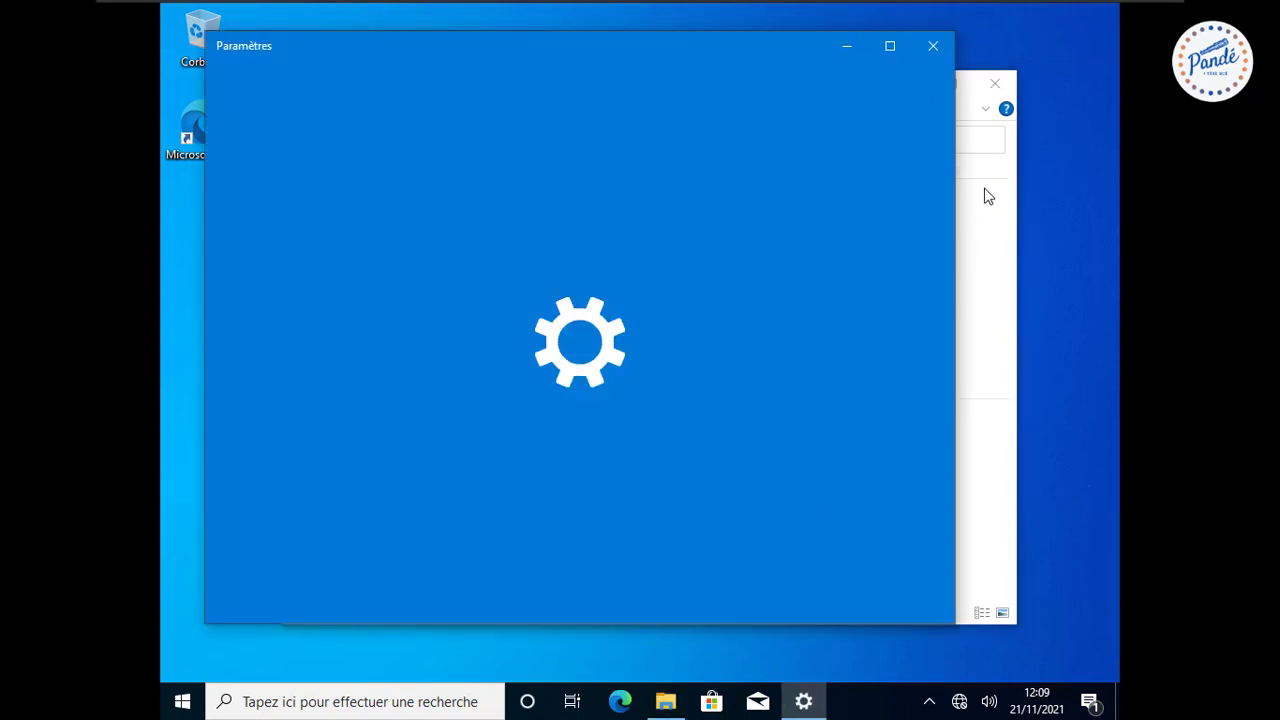
{"action": "left_click", "coordinate": [994, 83]}
{"action": "left_click", "coordinate": [994, 83]}
{"action": "left_click", "coordinate": [333, 49]}
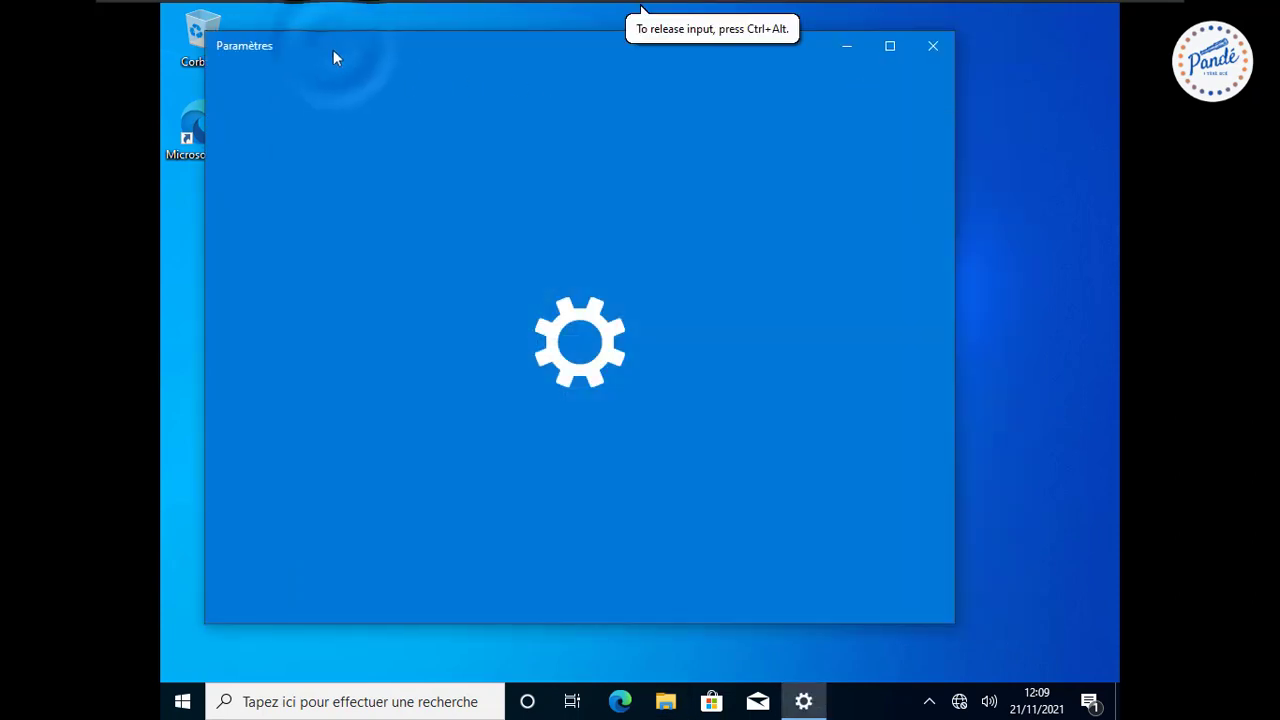
{"action": "left_click_drag", "start_coordinate": [336, 50], "coordinate": [381, 96]}
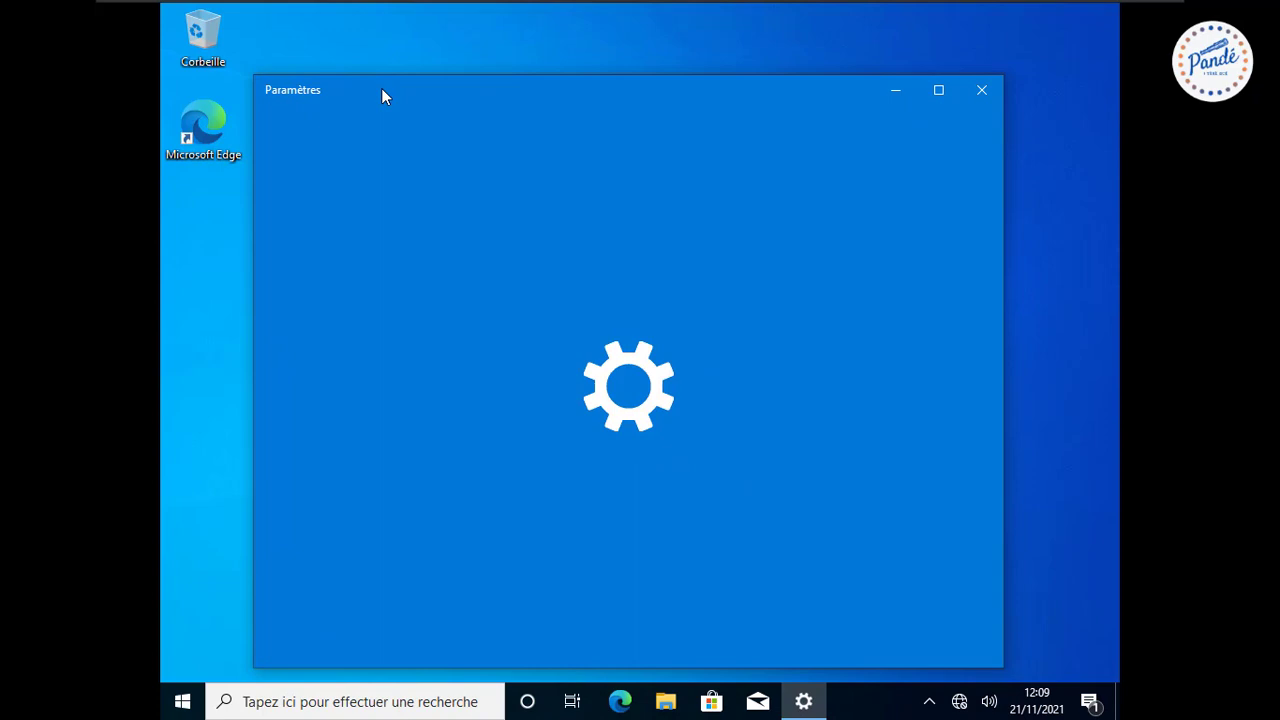
Step: Open the display settings from the desktop and go to the screen resolution setting
{"action": "left_click", "coordinate": [217, 251]}
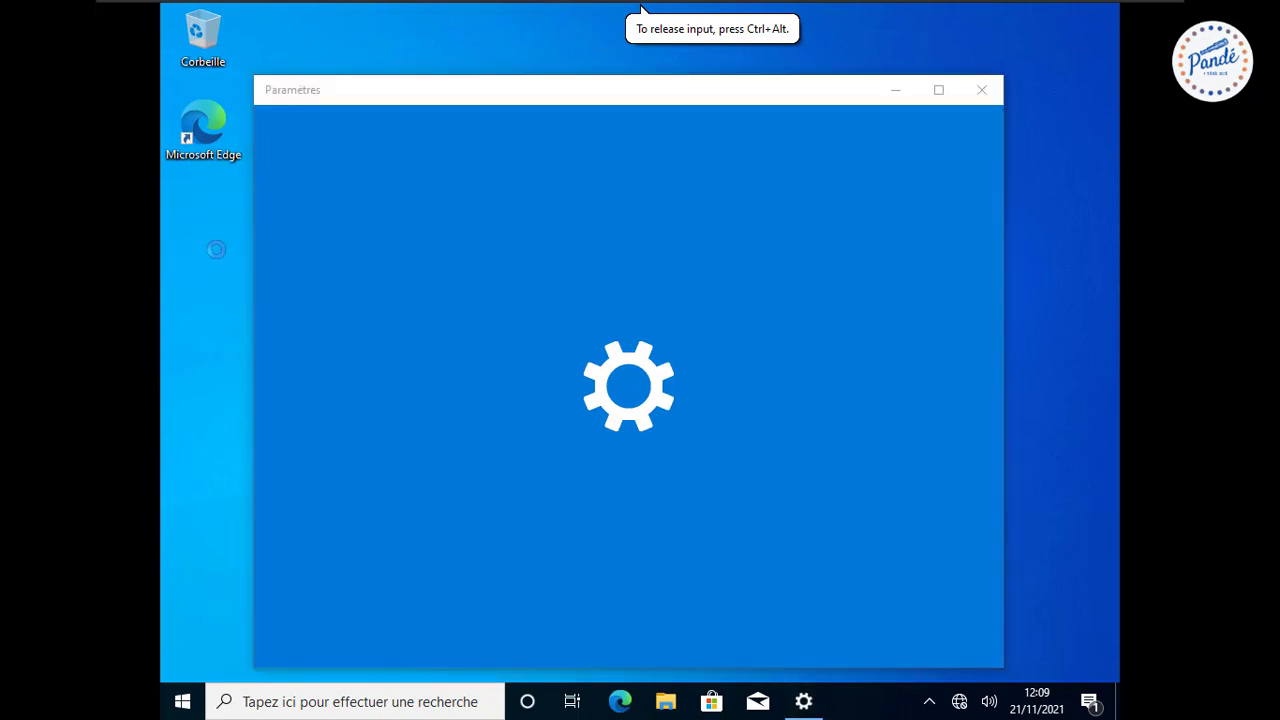
{"action": "right_click", "coordinate": [217, 252]}
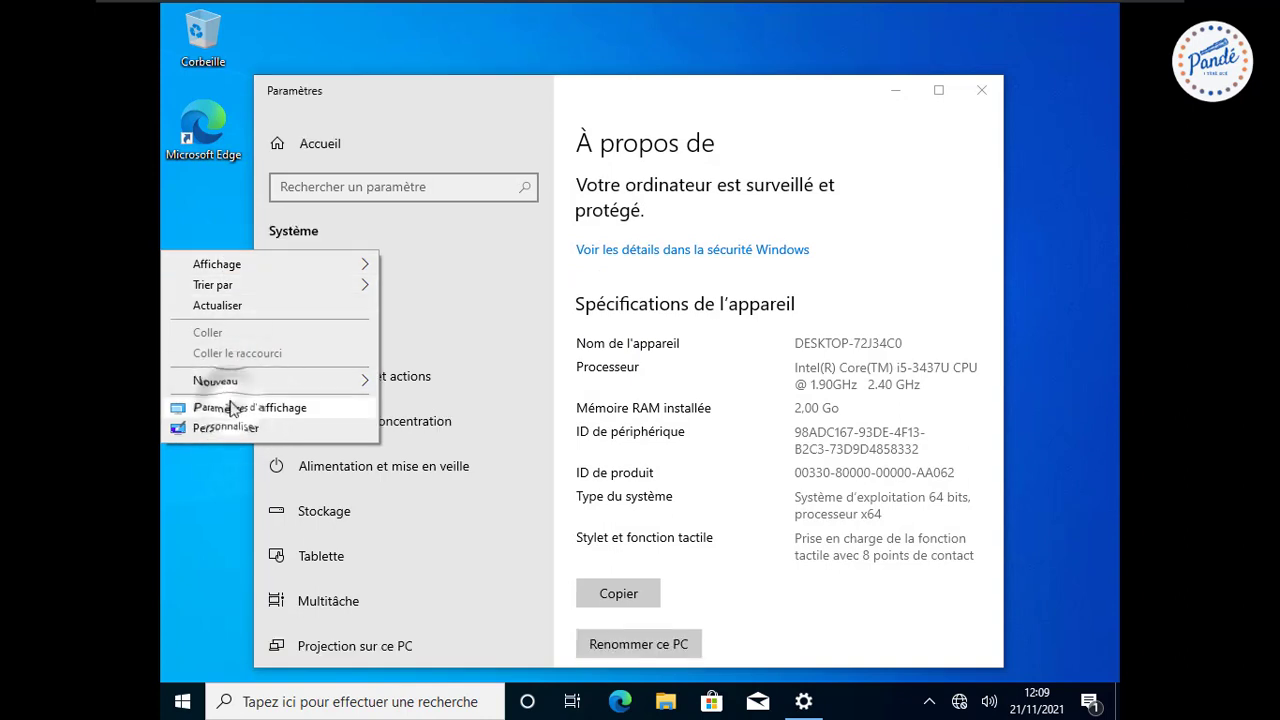
{"action": "left_click", "coordinate": [230, 407]}
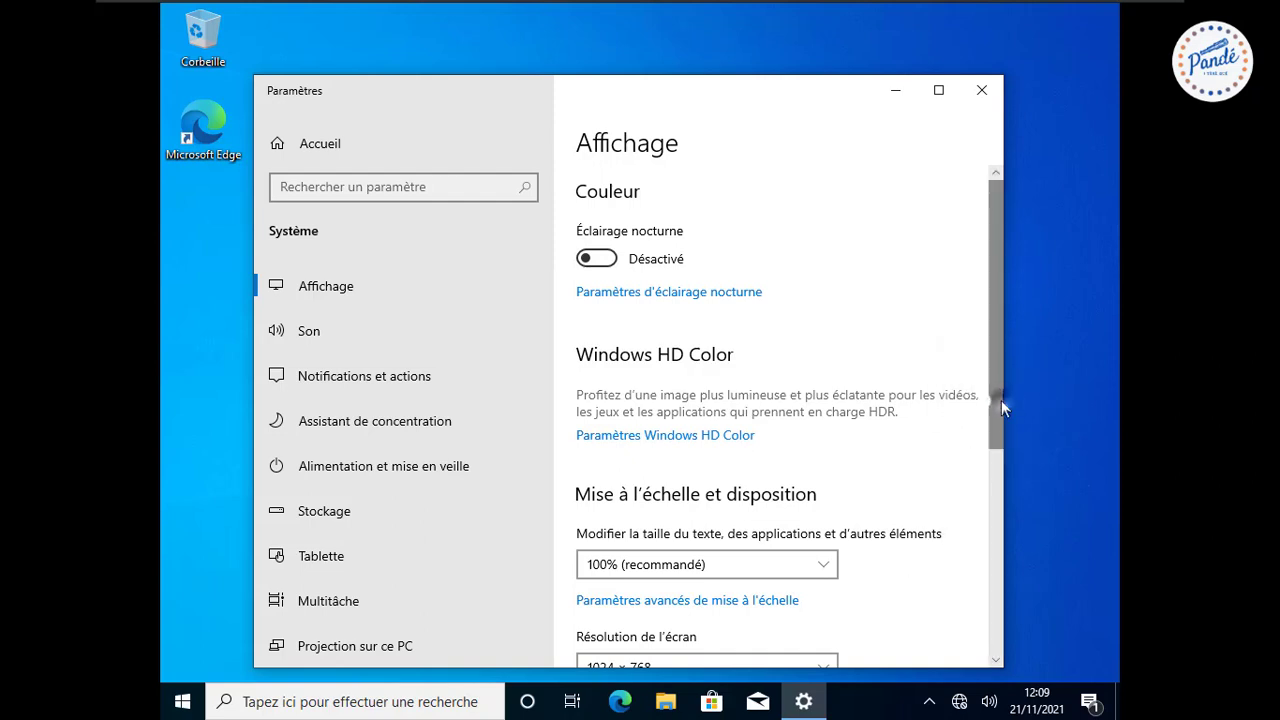
{"action": "scroll", "coordinate": [998, 499], "scroll_direction": "down", "scroll_amount": 3}
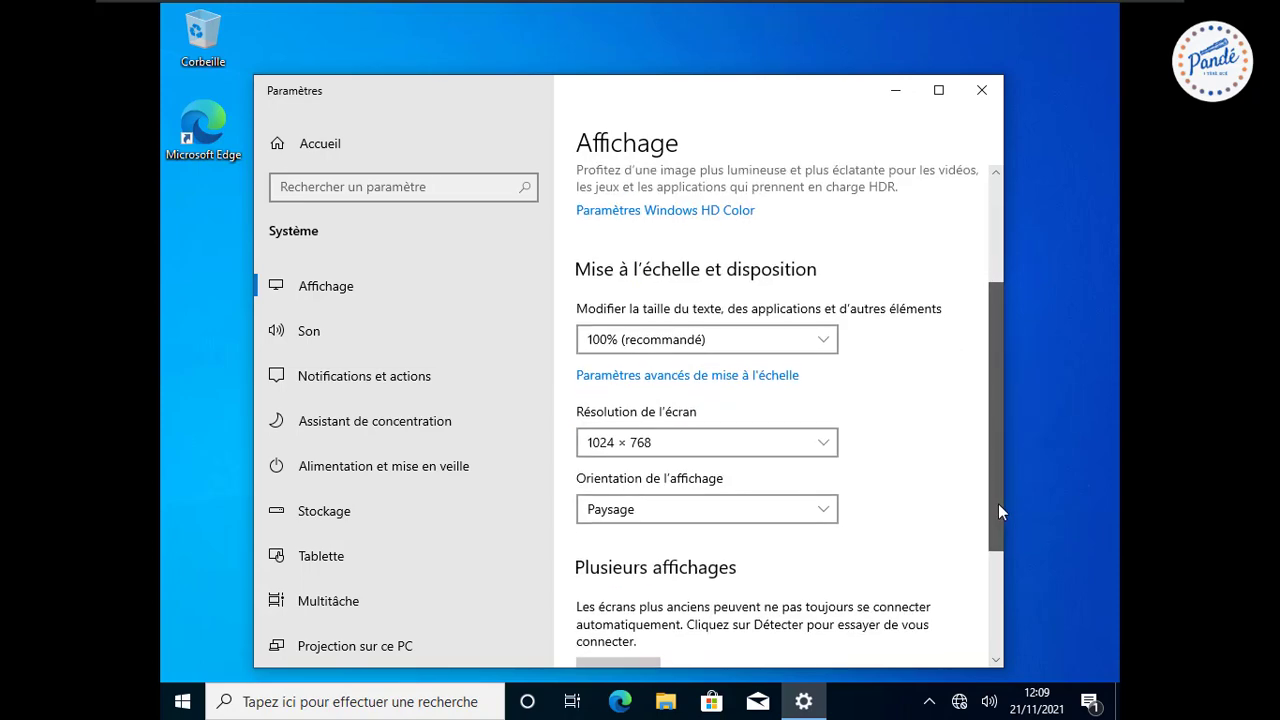
Step: Set the screen resolution to 1280 × 720 and keep the display settings
{"action": "left_click", "coordinate": [806, 414]}
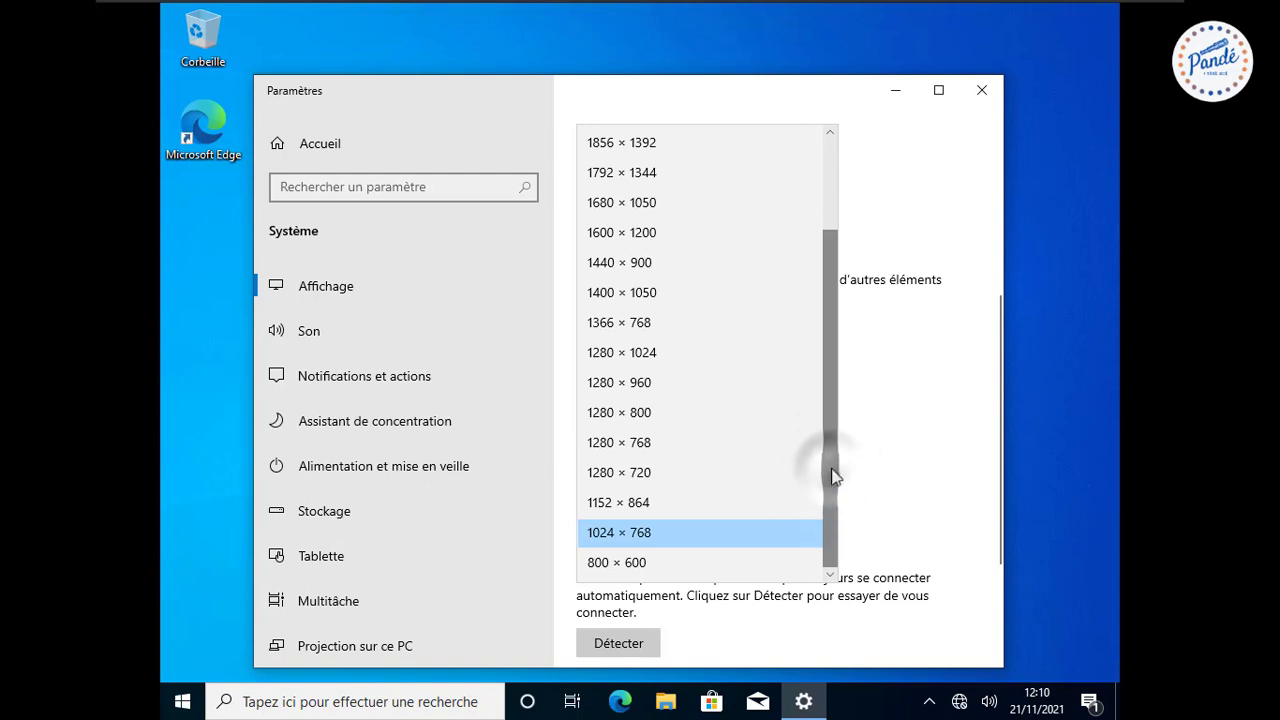
{"action": "mouse_move", "coordinate": [834, 476]}
{"action": "left_mouse_down"}
{"action": "mouse_move", "coordinate": [835, 503]}
{"action": "mouse_move", "coordinate": [834, 486]}
{"action": "left_mouse_up"}
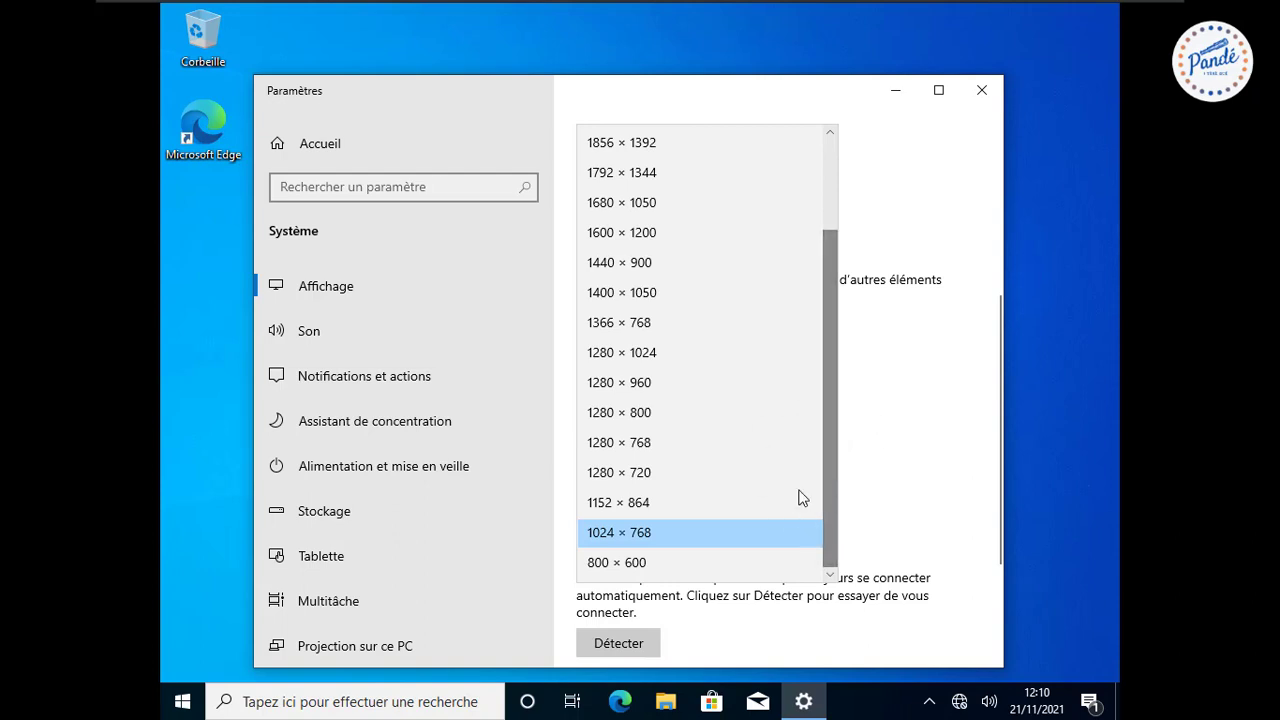
{"action": "left_click", "coordinate": [647, 476]}
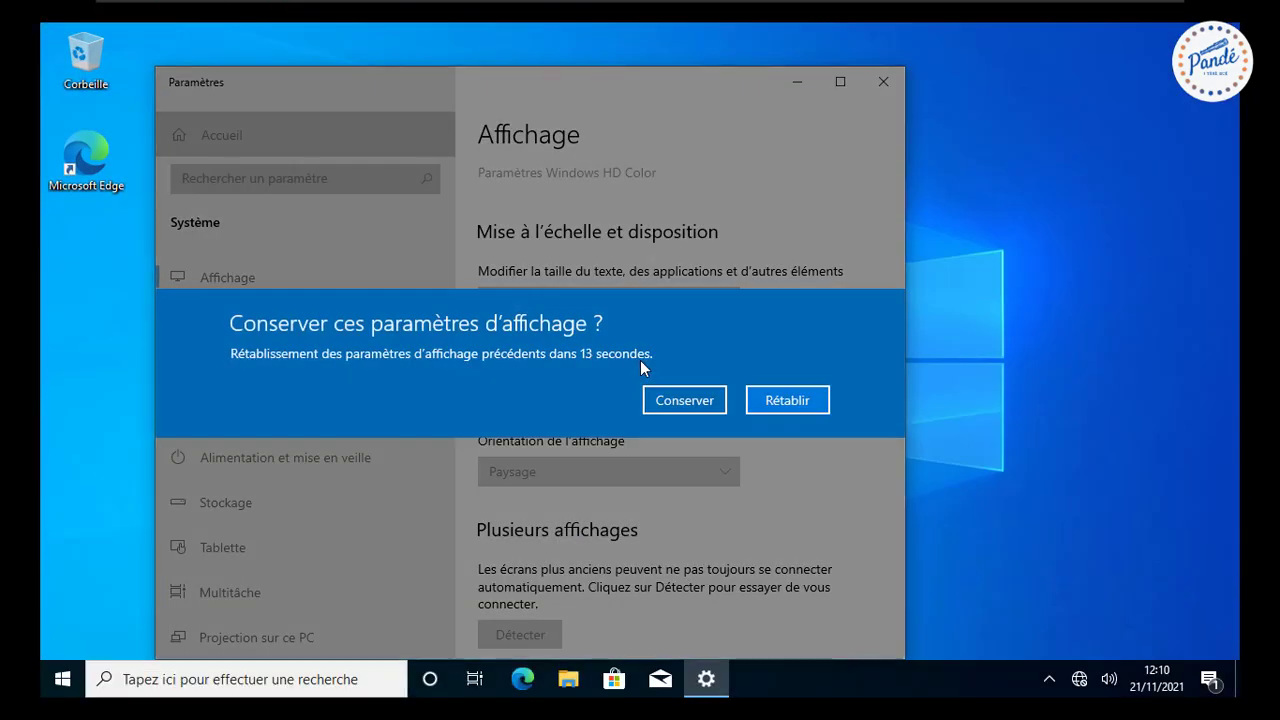
{"action": "left_click", "coordinate": [693, 403]}
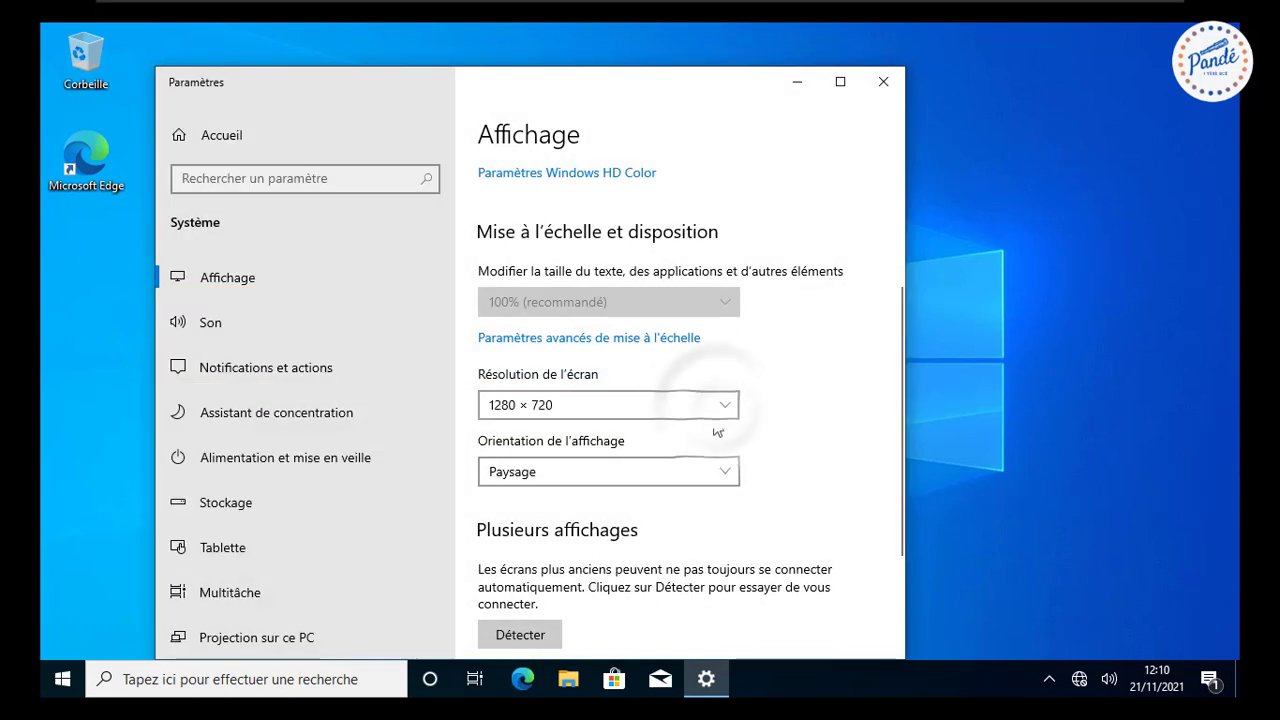
Step: Change the screen resolution to 1280 × 768 and keep the new display settings
{"action": "left_click", "coordinate": [717, 408]}
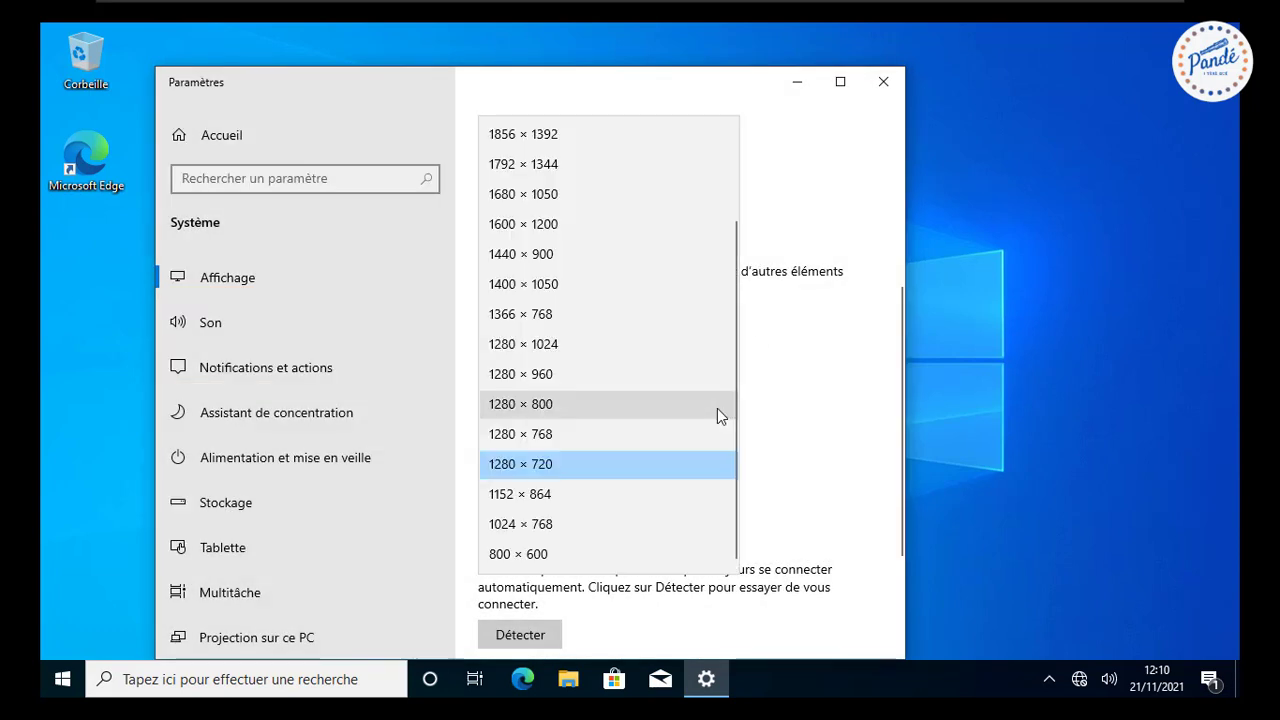
{"action": "left_click", "coordinate": [555, 436]}
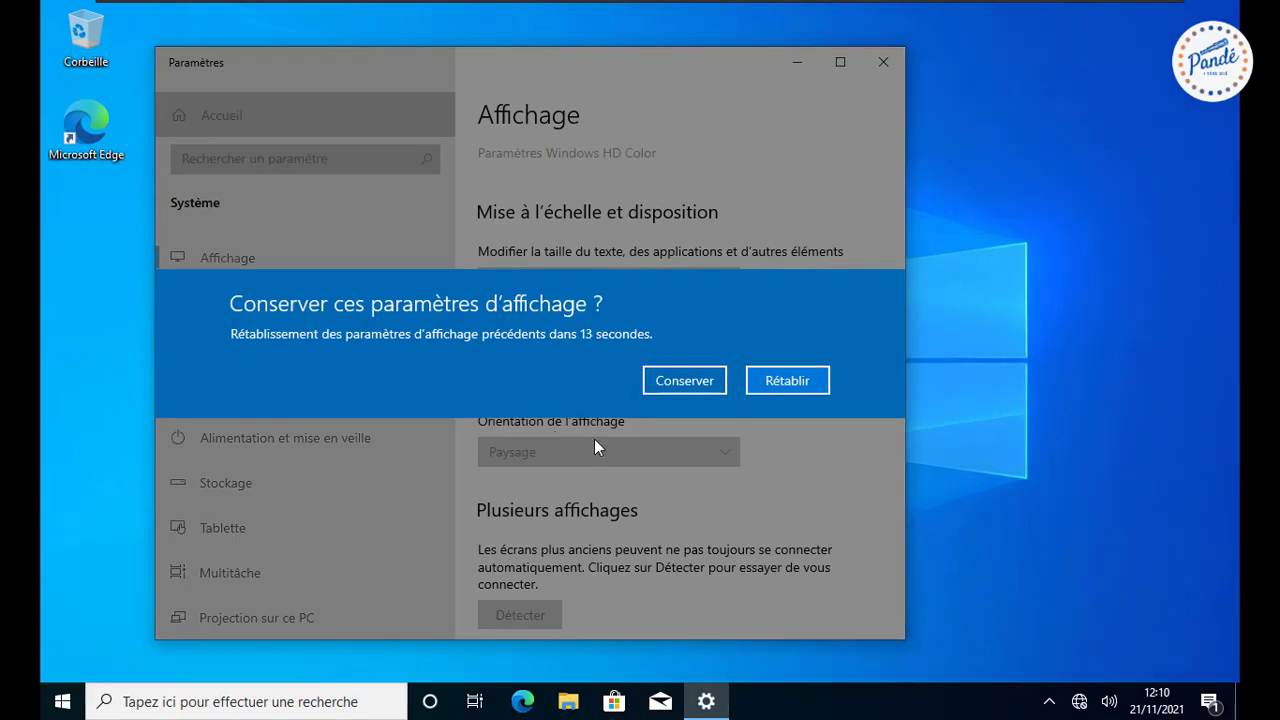
{"action": "left_click", "coordinate": [686, 380]}
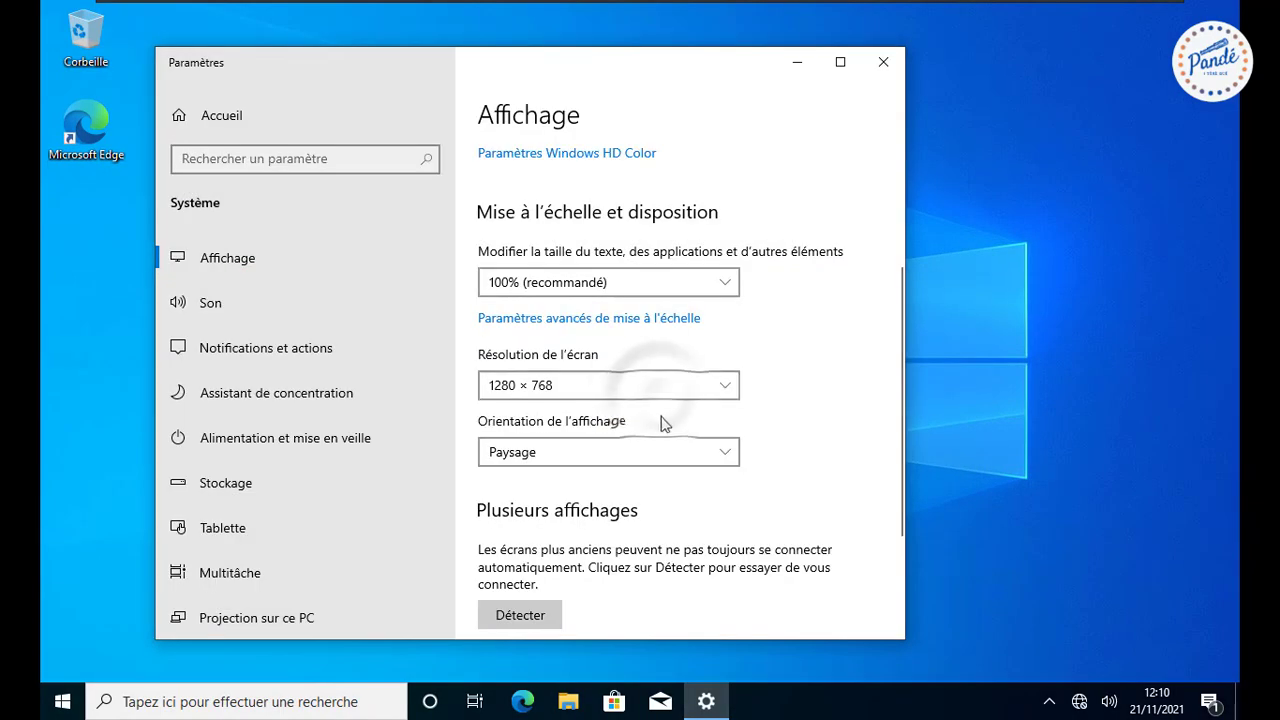
Step: Try the 1280 × 800 screen resolution and restore the previous display settings
{"action": "left_click", "coordinate": [660, 393]}
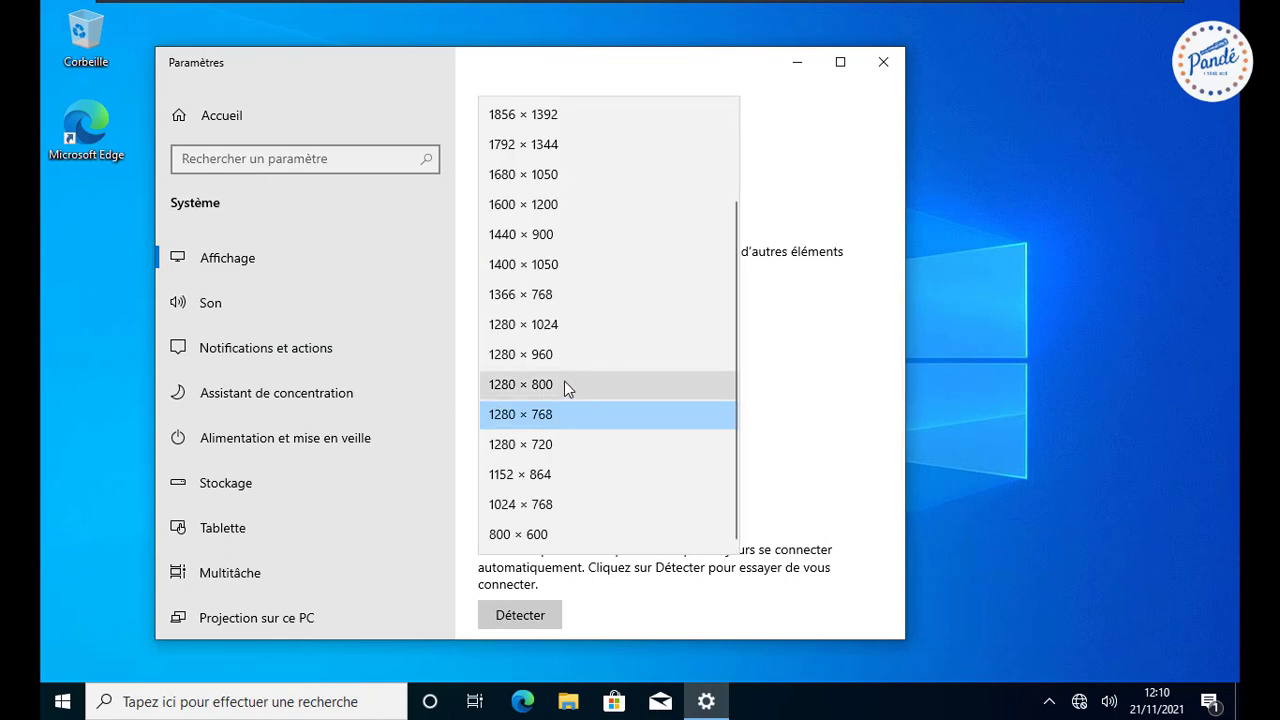
{"action": "left_click", "coordinate": [640, 384]}
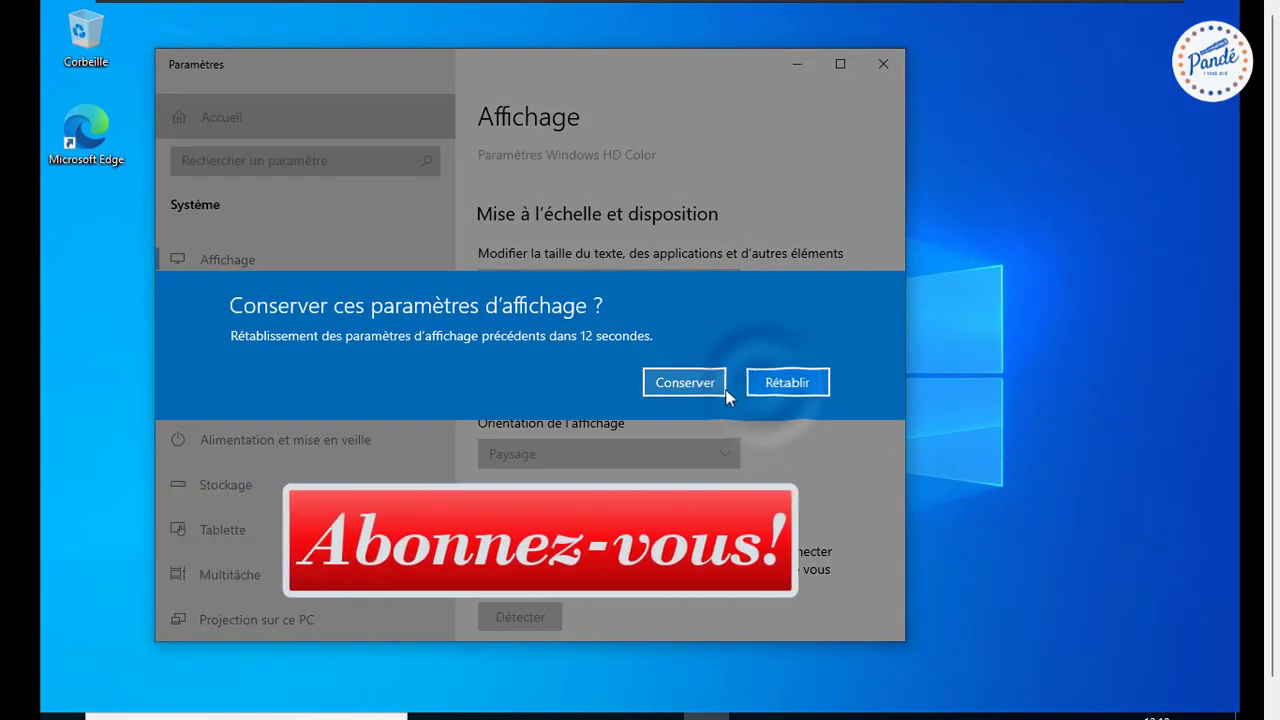
{"action": "left_click", "coordinate": [752, 384]}
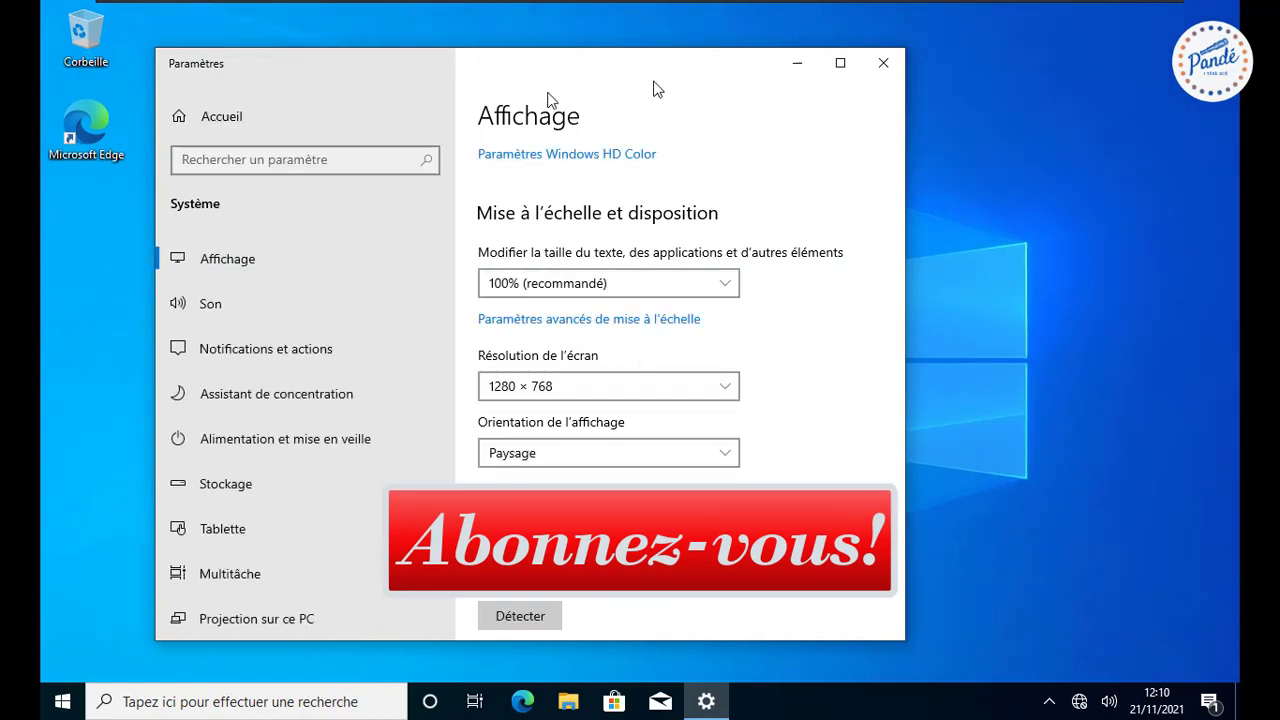
{"action": "left_click", "coordinate": [885, 68]}
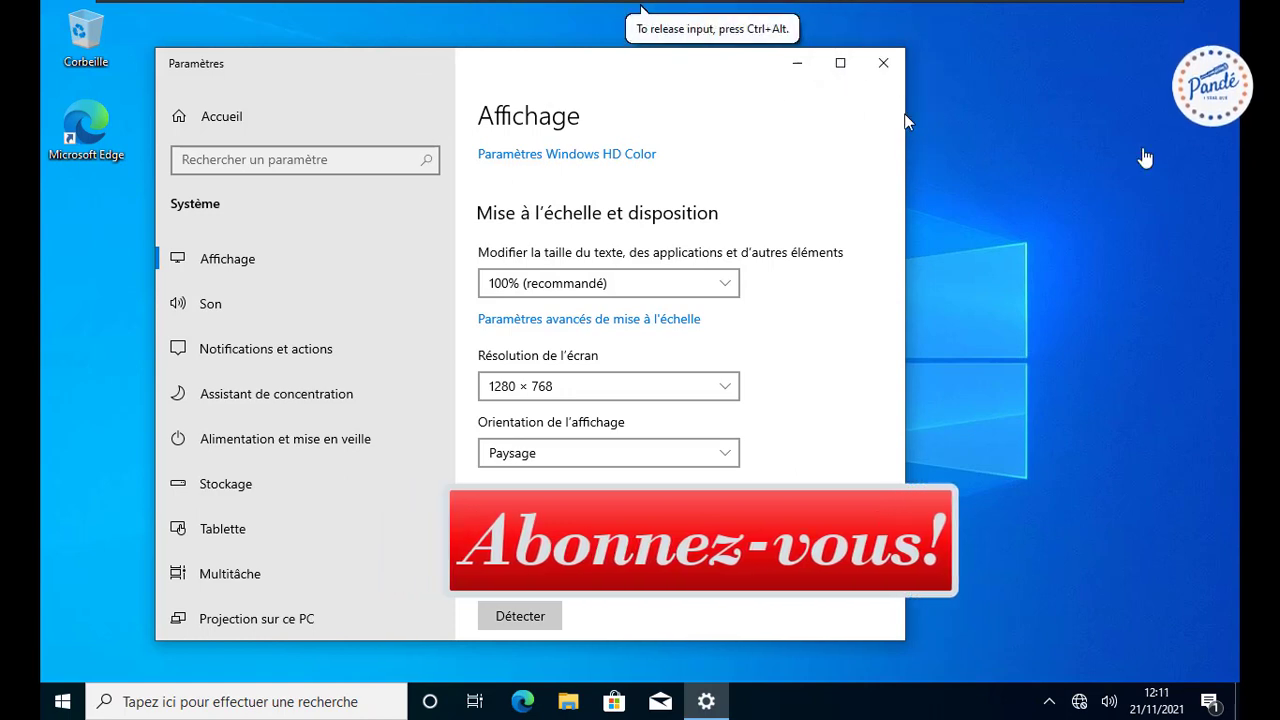